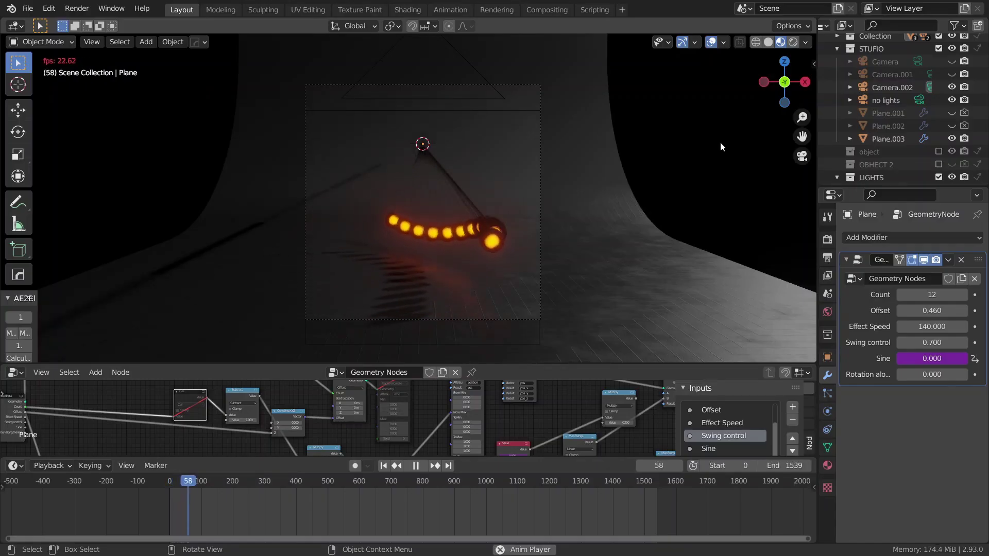
# Step: Set Effect Speed to 80 and replay the pendulum animation from frame 1
pyautogui.press('space')
pyautogui.hotkey('shift', 'Left')
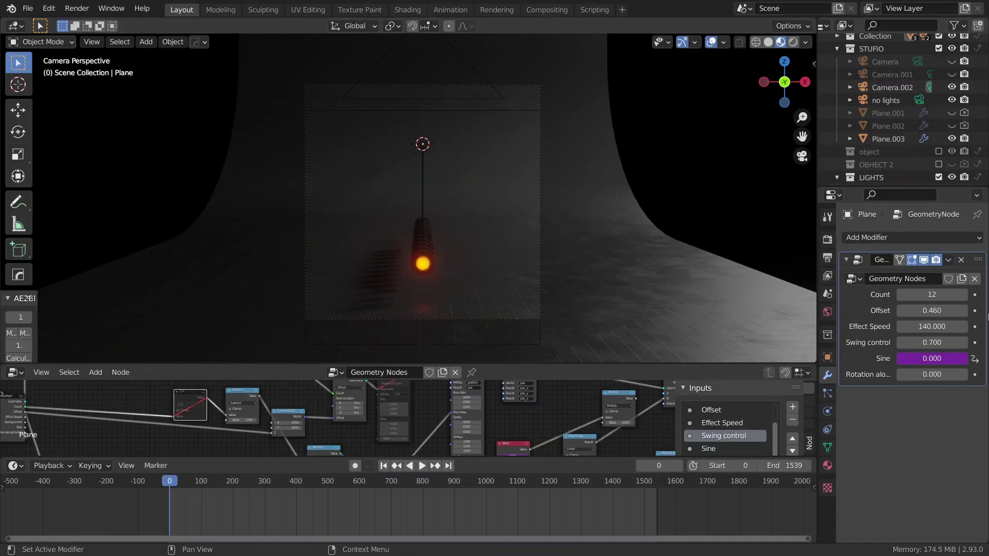
pyautogui.click(930, 328)
pyautogui.write('80')
pyautogui.press('Return')
pyautogui.press('space')
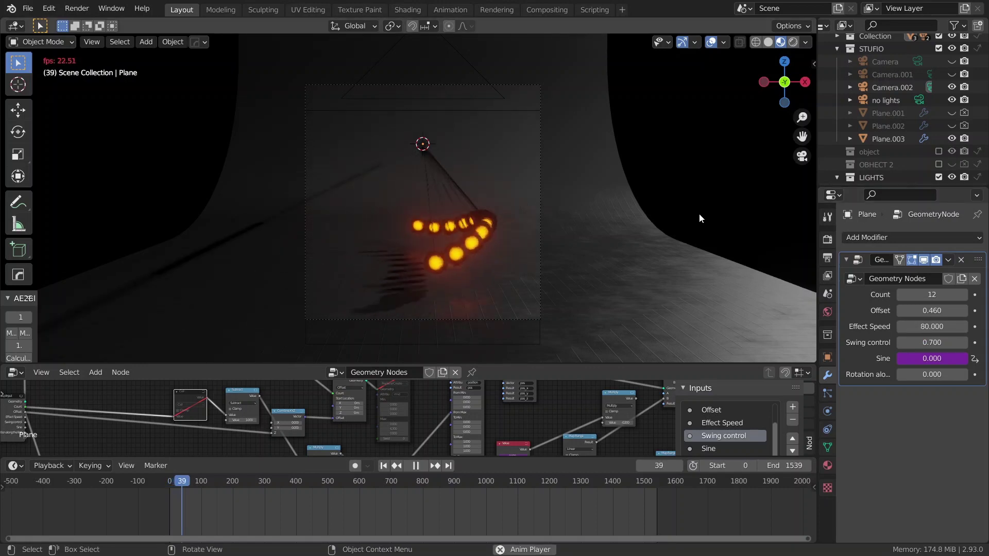
# Step: Replay the swing from the start and set Swing Control to 0.7
pyautogui.press('space')
pyautogui.hotkey('shift', 'Left')
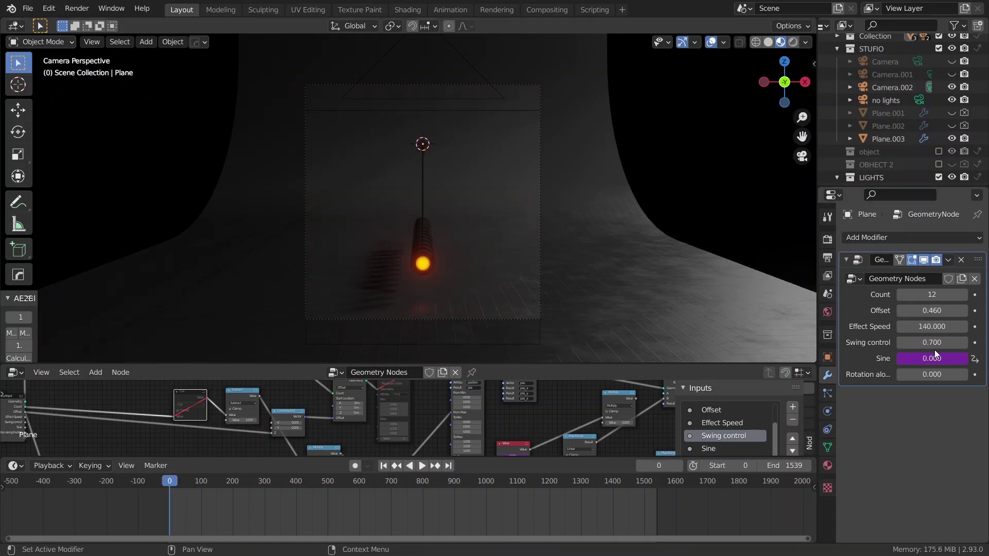
pyautogui.press('space')
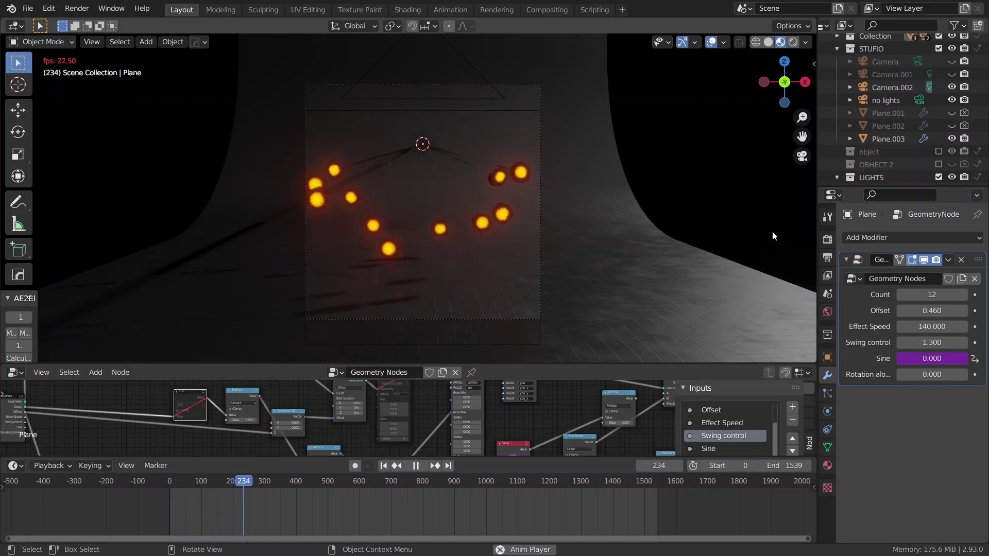
pyautogui.press('space')
pyautogui.hotkey('shift', 'Left')
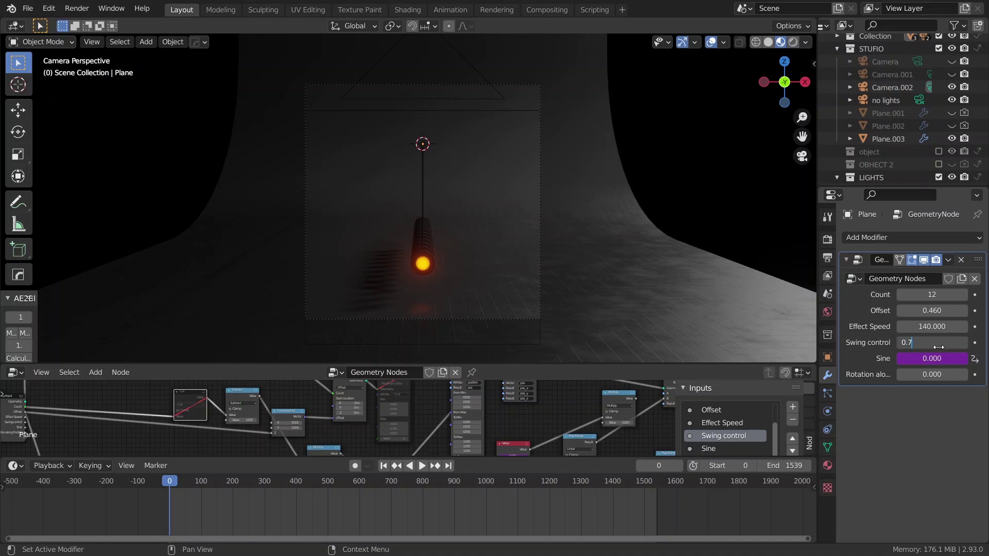
pyautogui.press('Return')
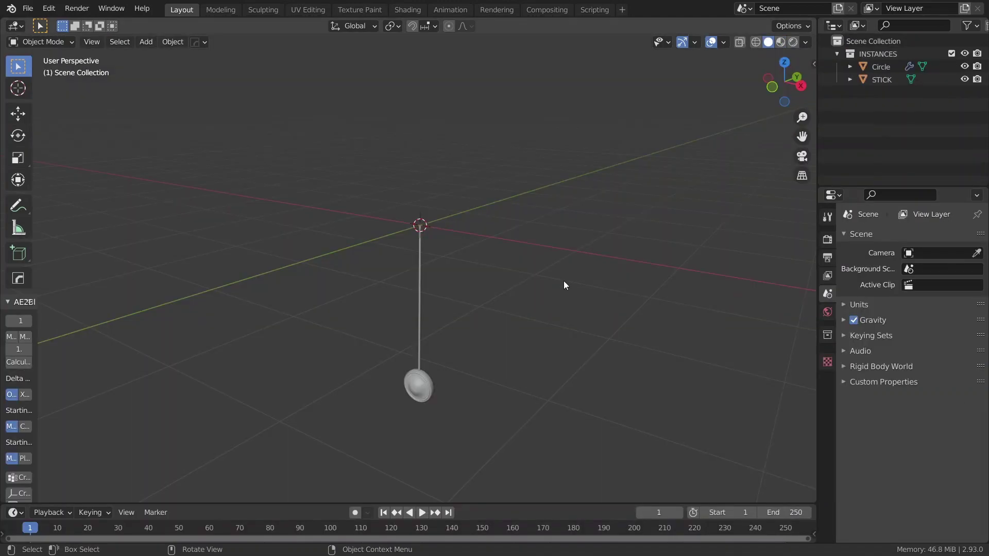
# Step: Switch to material preview shading, finish the cylinder rod, and return to Object Mode
pyautogui.moveTo(563, 280)
pyautogui.mouseDown(button='middle')
pyautogui.moveTo(560, 246)
pyautogui.moveTo(580, 251)
pyautogui.moveTo(598, 240)
pyautogui.moveTo(573, 237)
pyautogui.moveTo(555, 217)
pyautogui.moveTo(569, 181)
pyautogui.moveTo(542, 168)
pyautogui.moveTo(568, 186)
pyautogui.moveTo(543, 179)
pyautogui.moveTo(510, 214)
pyautogui.moveTo(557, 202)
pyautogui.moveTo(607, 166)
pyautogui.moveTo(521, 227)
pyautogui.moveTo(589, 167)
pyautogui.moveTo(580, 472)
pyautogui.moveTo(545, 386)
pyautogui.moveTo(461, 409)
pyautogui.moveTo(446, 424)
pyautogui.moveTo(503, 342)
pyautogui.moveTo(490, 325)
pyautogui.moveTo(484, 332)
pyautogui.moveTo(503, 314)
pyautogui.mouseUp(button='middle')
pyautogui.press('z')
pyautogui.scroll(-8, 510, 265)
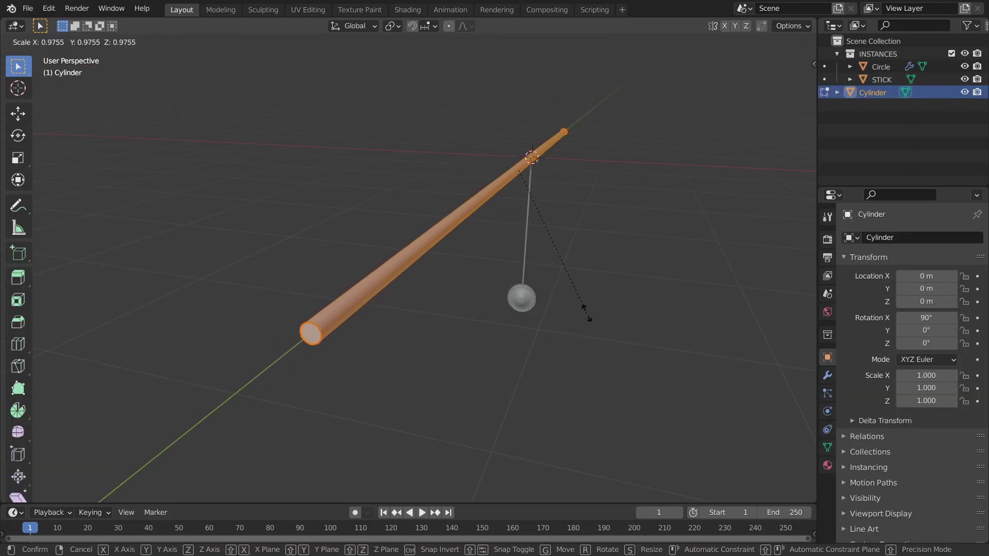
pyautogui.rightClick(586, 314)
pyautogui.press('Tab')
# Step: Move the cylinder rod into a new collection named ROD
pyautogui.press('m')
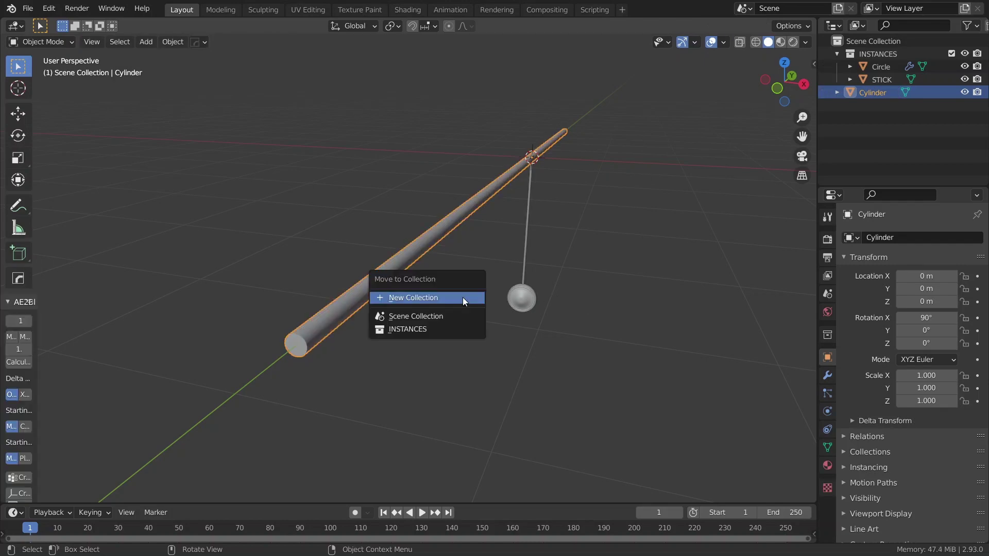
pyautogui.click(462, 297)
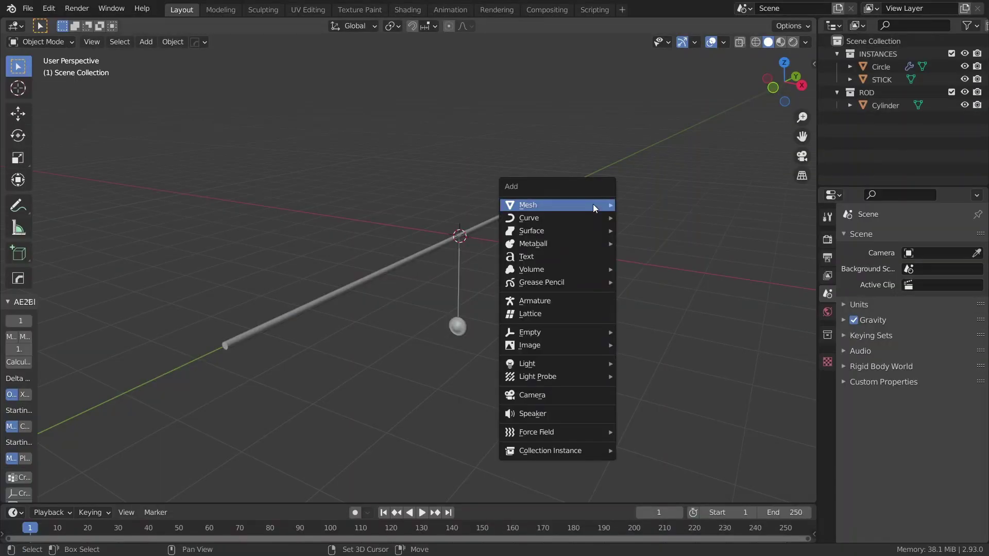
# Step: Add a cube and give it a new geometry node tree in a Geometry Node Editor below
pyautogui.moveTo(592, 204)
pyautogui.click(654, 219)
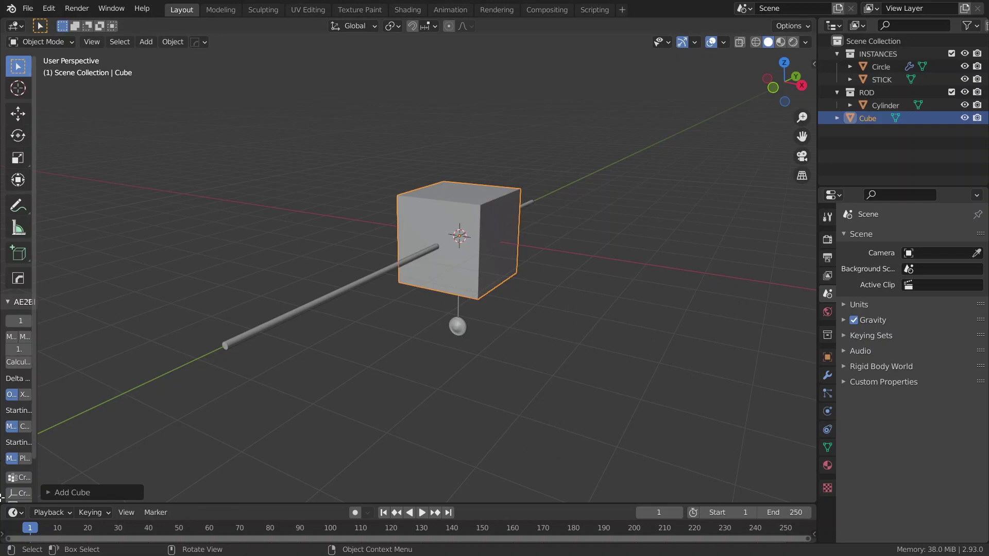
pyautogui.moveTo(1, 497); pyautogui.dragTo(10, 269)
pyautogui.click(15, 276)
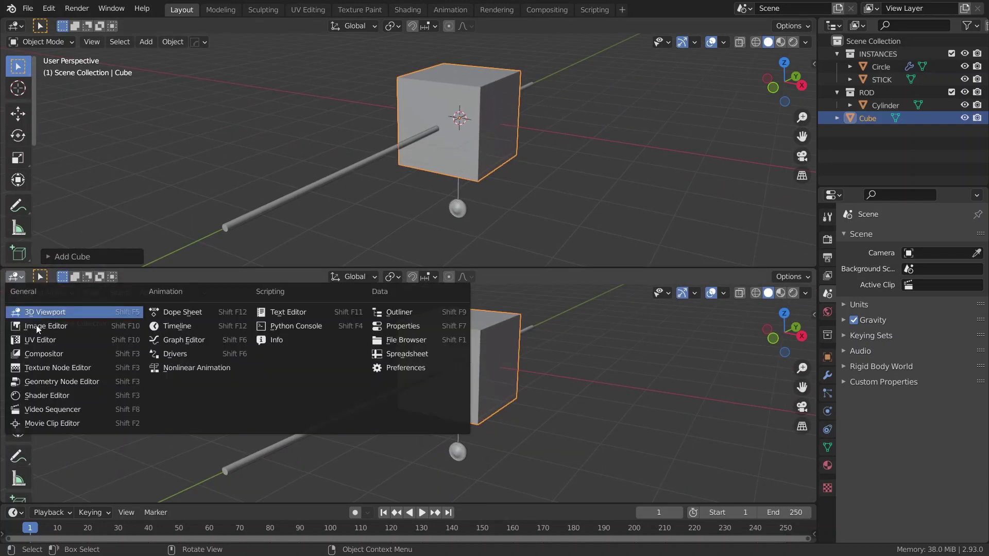
pyautogui.click(41, 383)
pyautogui.click(409, 278)
# Step: Replace the Group Input with a Line node feeding the Group Output
pyautogui.moveTo(332, 376); pyautogui.dragTo(166, 381)
pyautogui.press('x')
pyautogui.hotkey('shift', 'a')
pyautogui.click(222, 309)
pyautogui.write('li')
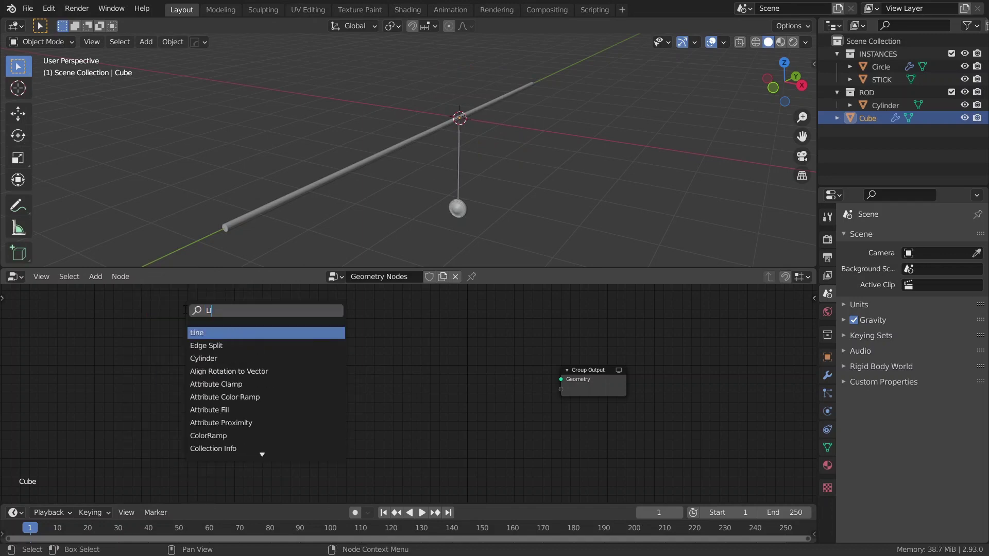
pyautogui.press('Return')
pyautogui.click(206, 348)
pyautogui.scroll(2, 214, 351)
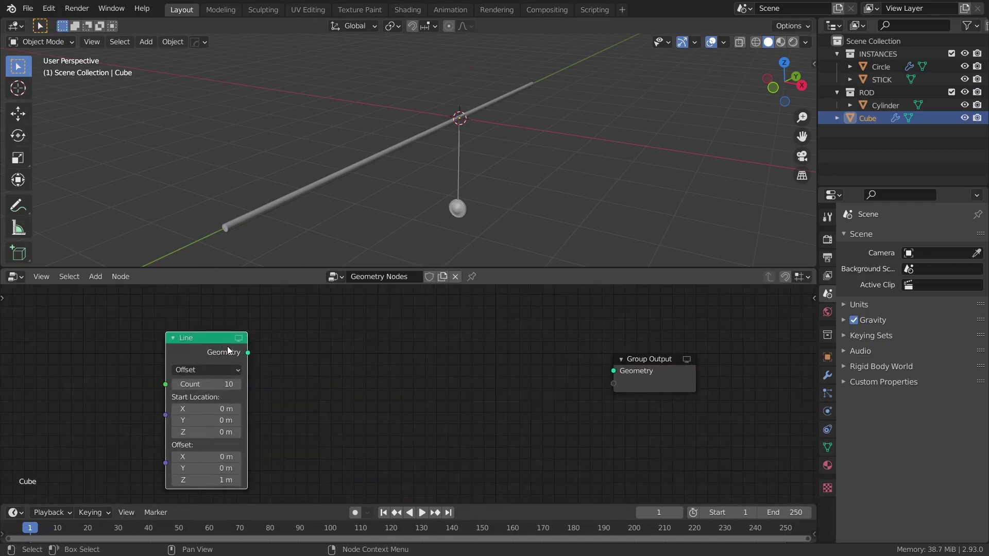
pyautogui.keyDown('ctrl'); pyautogui.keyDown('shift'); pyautogui.click(218, 345); pyautogui.keyUp('shift'); pyautogui.keyUp('ctrl')
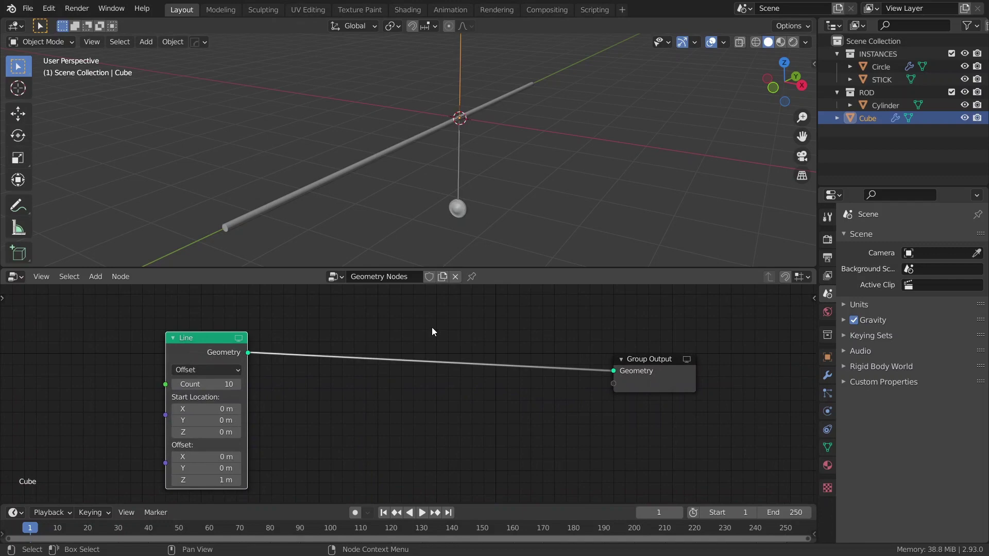
# Step: Insert a Point Instance node that instances the INSTANCES collection along the line
pyautogui.moveTo(465, 177); pyautogui.dragTo(479, 216, button='middle')
pyautogui.hotkey('shift', 'a')
pyautogui.click(489, 380)
pyautogui.write('o')
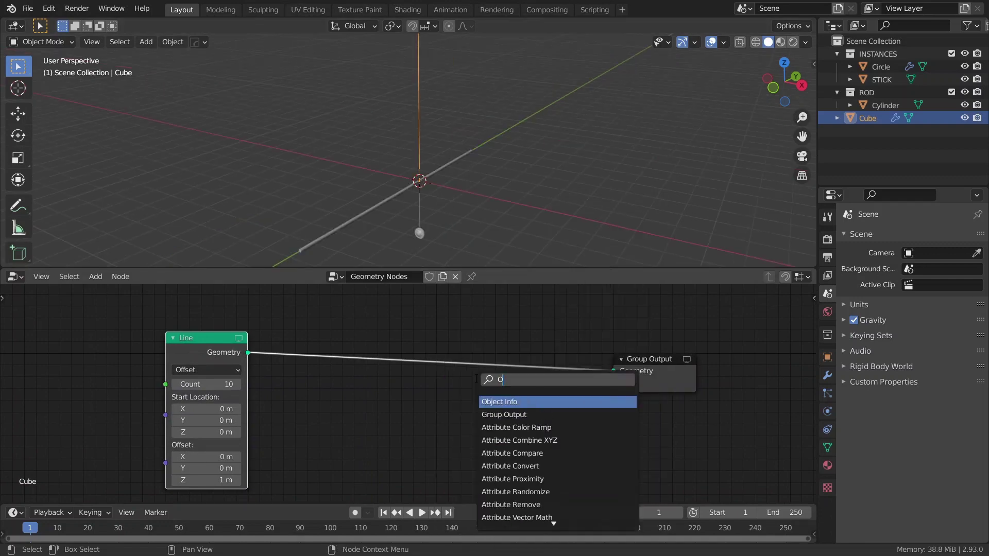
pyautogui.write('int inst')
pyautogui.press('Return')
pyautogui.click(517, 351)
pyautogui.click(546, 382)
pyautogui.click(531, 424)
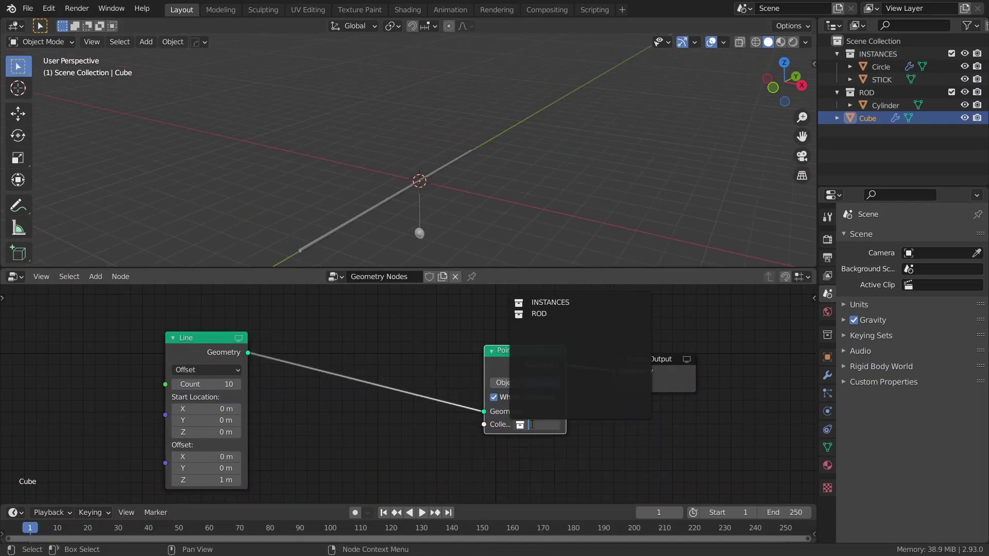
pyautogui.click(546, 303)
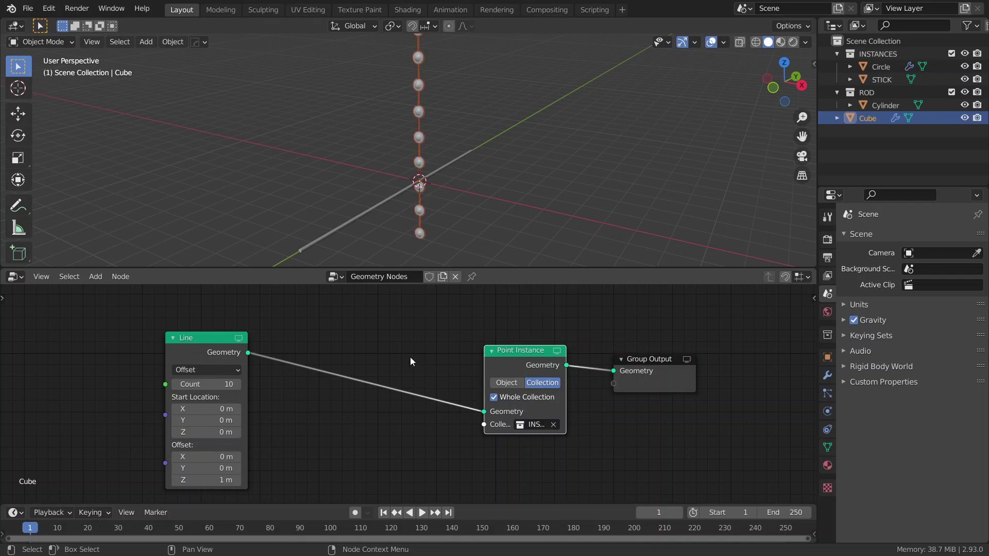
# Step: Insert a Transform node before Point Instance with a 90° X rotation
pyautogui.scroll(-1, 410, 358)
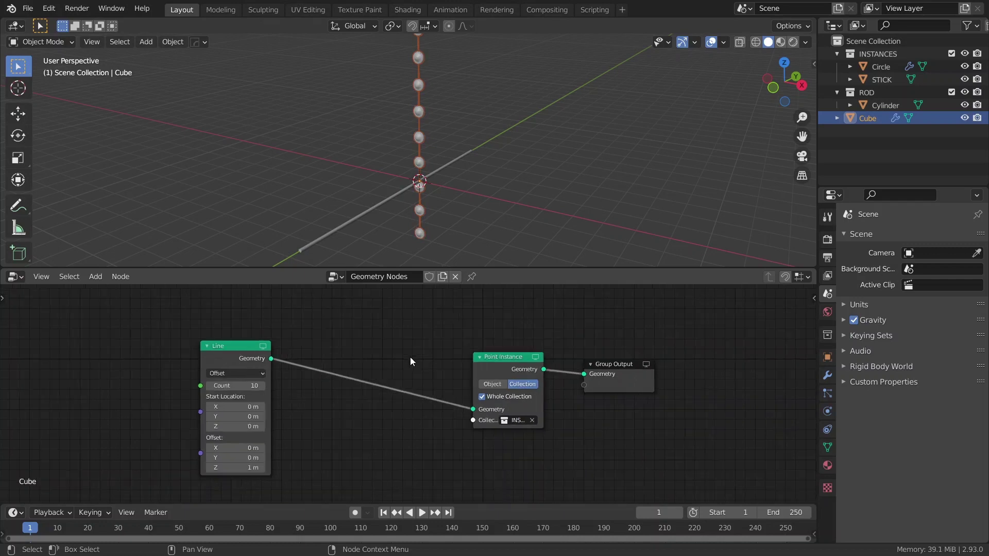
pyautogui.hotkey('shift', 'a')
pyautogui.click(410, 342)
pyautogui.write('TR')
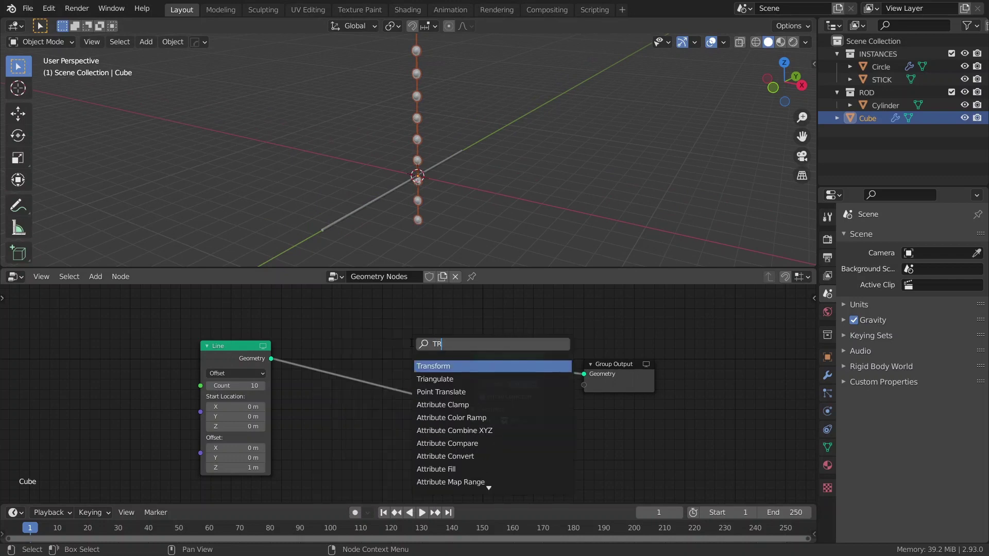
pyautogui.press('Return')
pyautogui.click(402, 346)
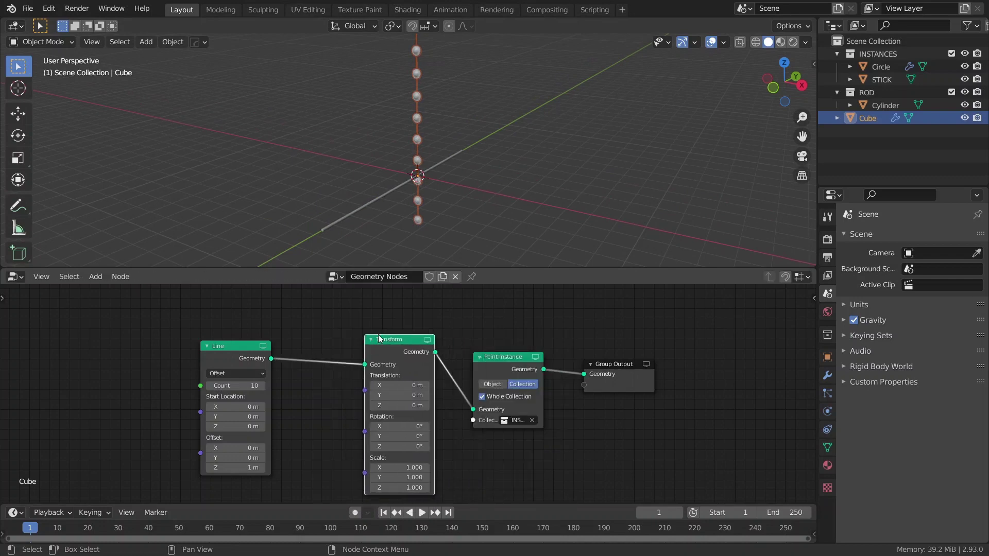
pyautogui.click(398, 425)
pyautogui.write('90')
pyautogui.press('Return')
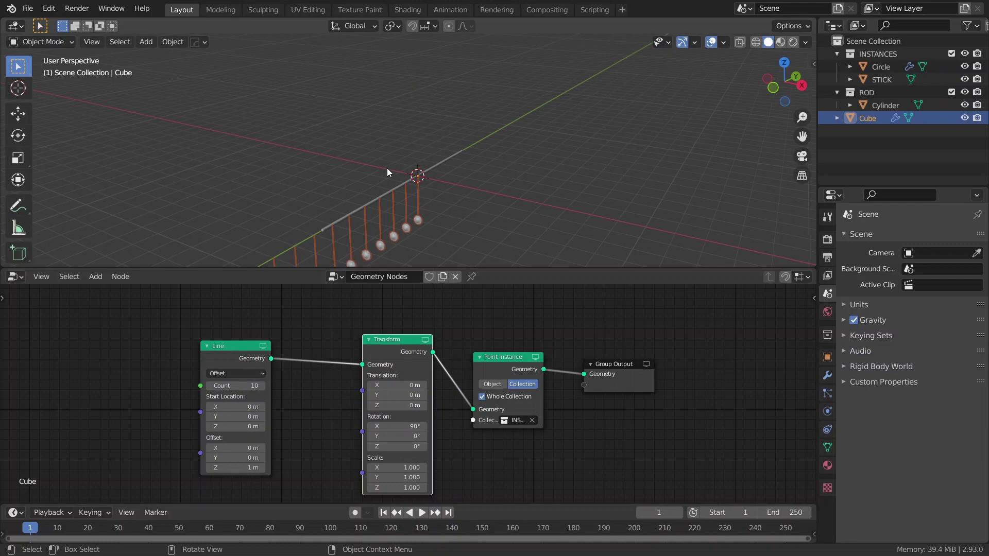
# Step: Set the Line's Z offset to 0.46 m and exclude the INSTANCES collection
pyautogui.scroll(3, 388, 168)
pyautogui.scroll(1, 343, 357)
pyautogui.click(343, 356)
pyautogui.click(343, 356)
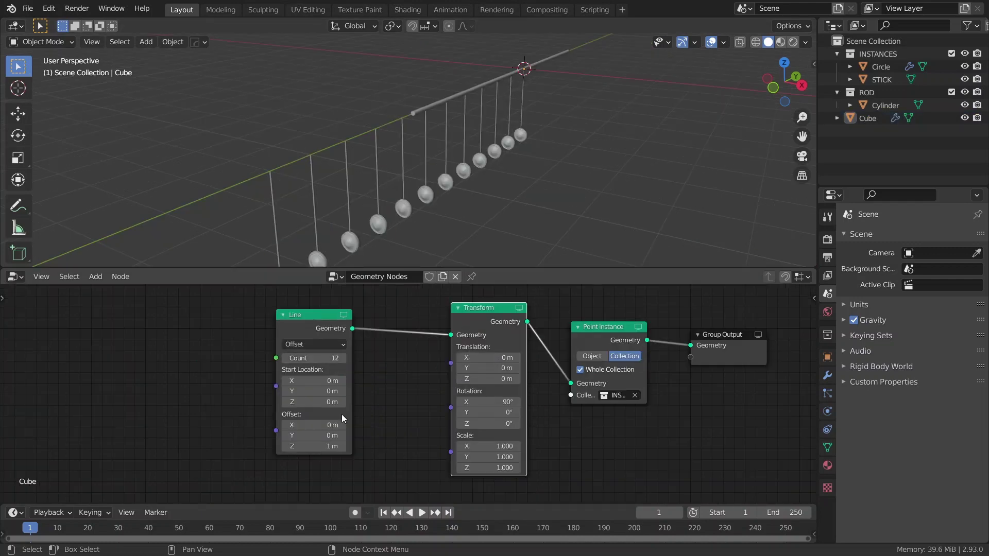
pyautogui.click(327, 446)
pyautogui.write('.46')
pyautogui.press('Return')
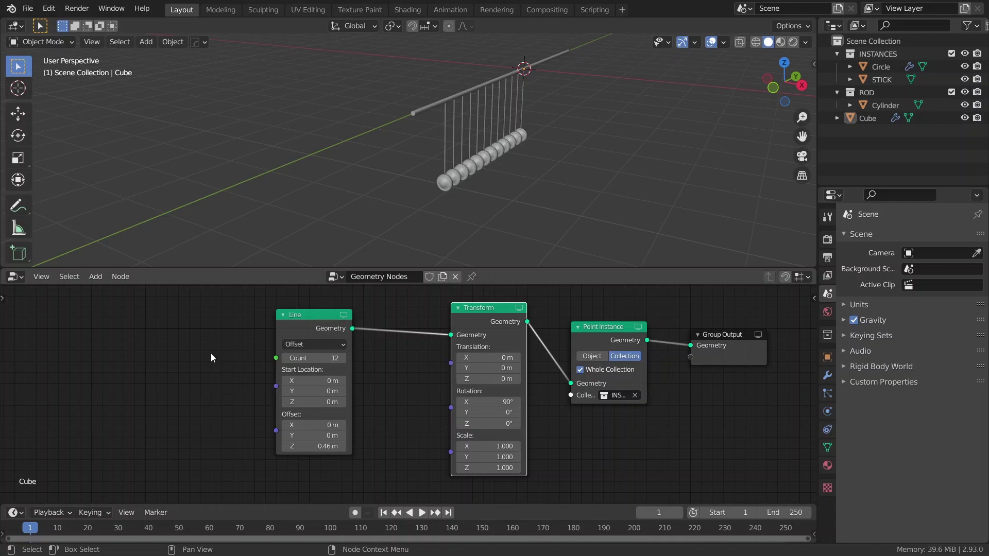
pyautogui.click(950, 54)
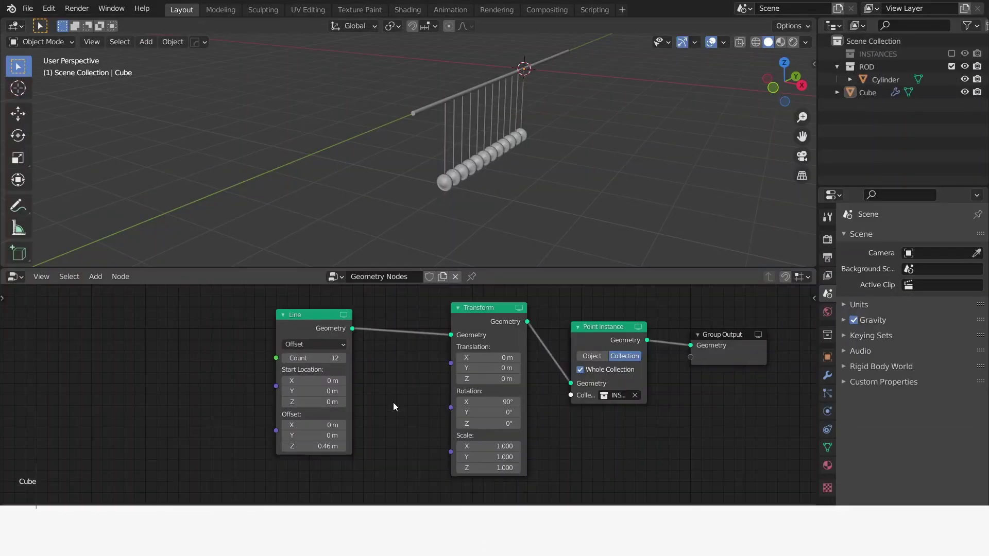
# Step: Insert an Attribute Vector Math node set to Sine on a vector input, writing to 'sine'
pyautogui.hotkey('shift', 'a')
pyautogui.click(395, 378)
pyautogui.write('av')
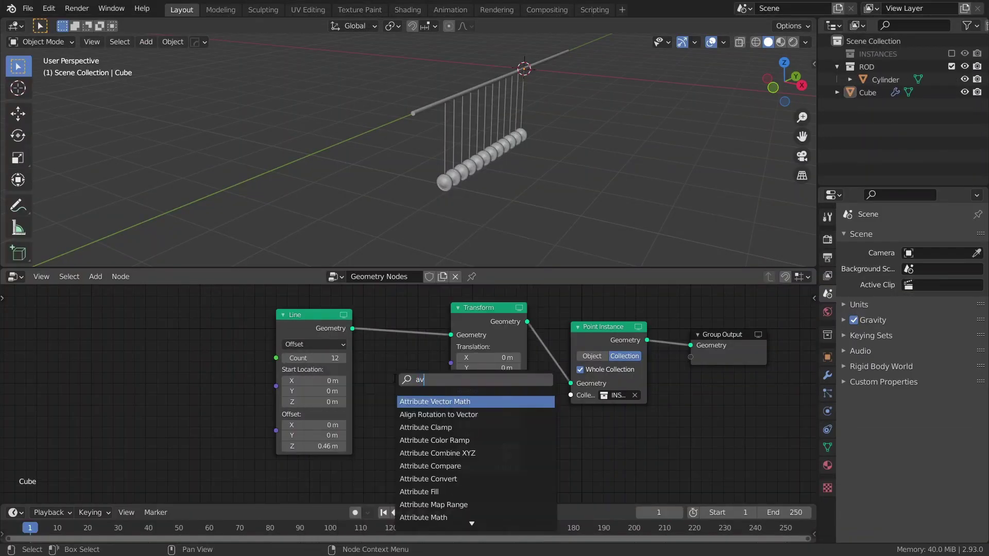
pyautogui.press('Return')
pyautogui.click(364, 308)
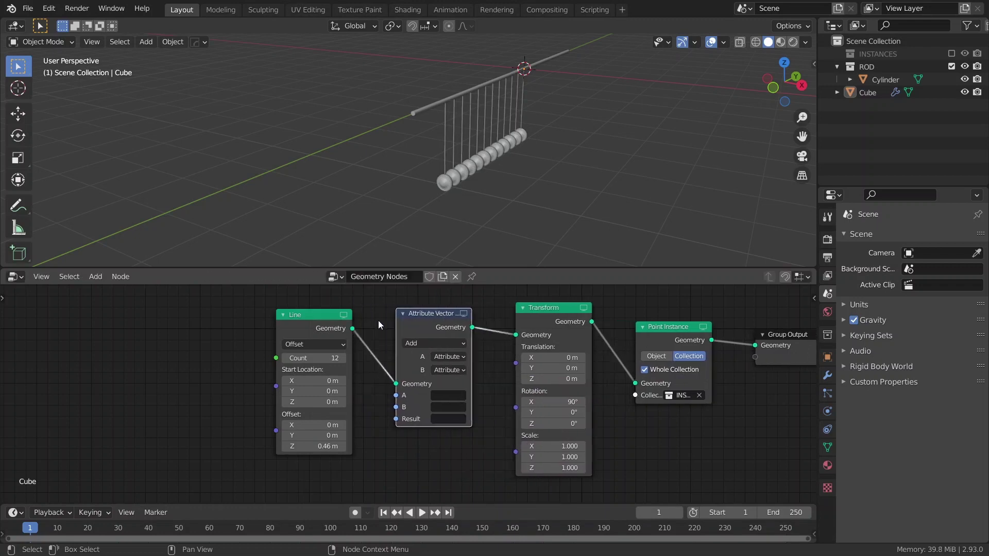
pyautogui.click(431, 348)
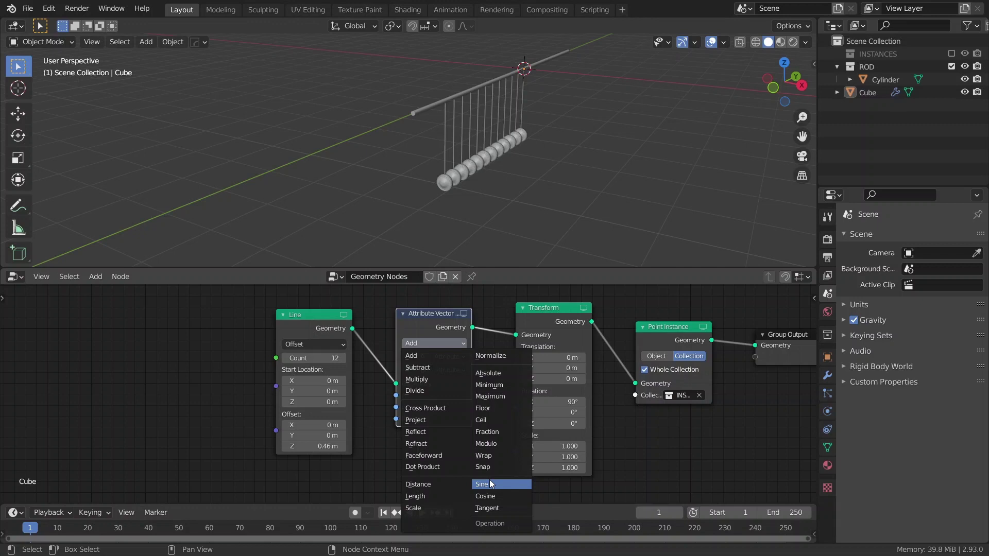
pyautogui.click(490, 480)
pyautogui.click(449, 357)
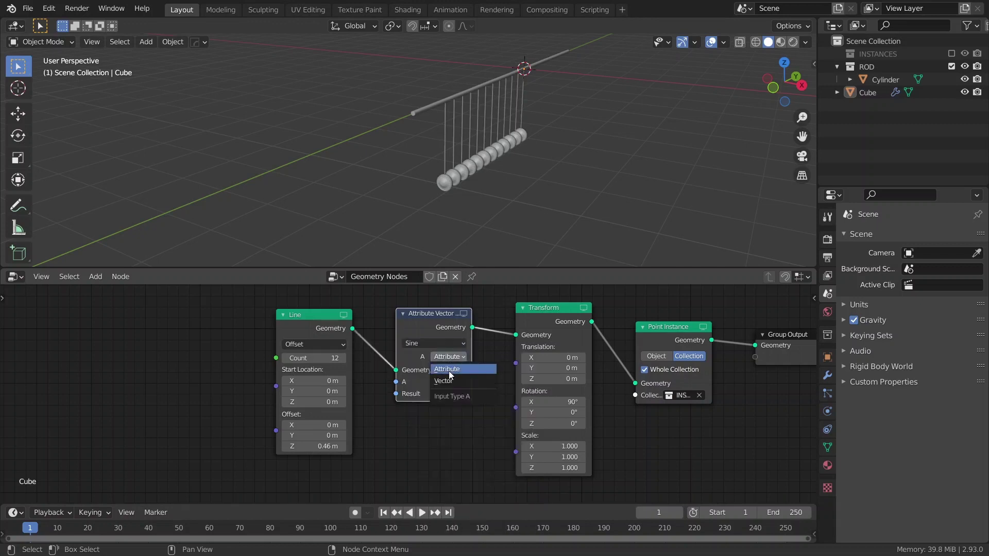
pyautogui.click(447, 381)
pyautogui.click(444, 426)
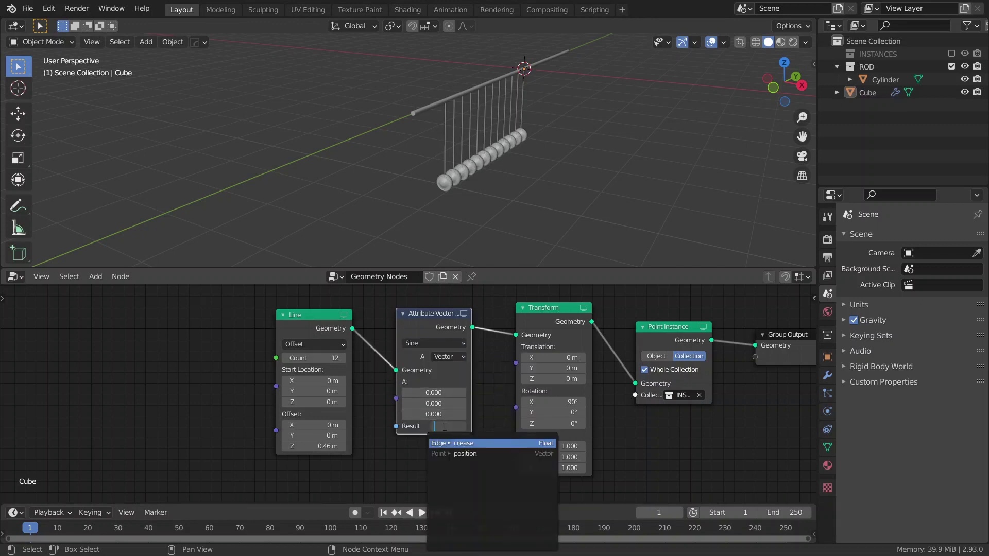
pyautogui.write('sine')
pyautogui.press('Return')
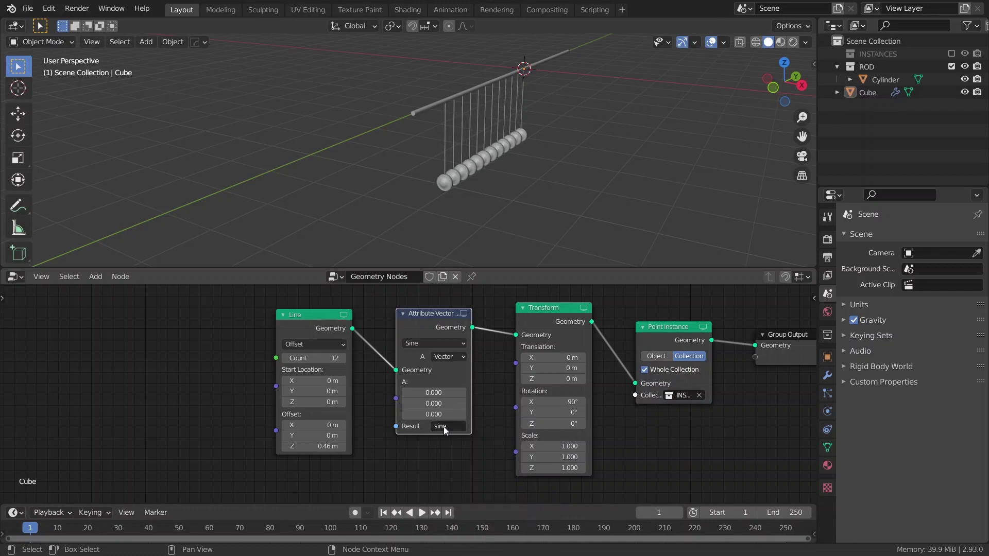
# Step: Insert a second Attribute Vector Math node between the Sine node and Transform
pyautogui.hotkey('shift', 'a')
pyautogui.click(388, 318)
pyautogui.write('attribute vec')
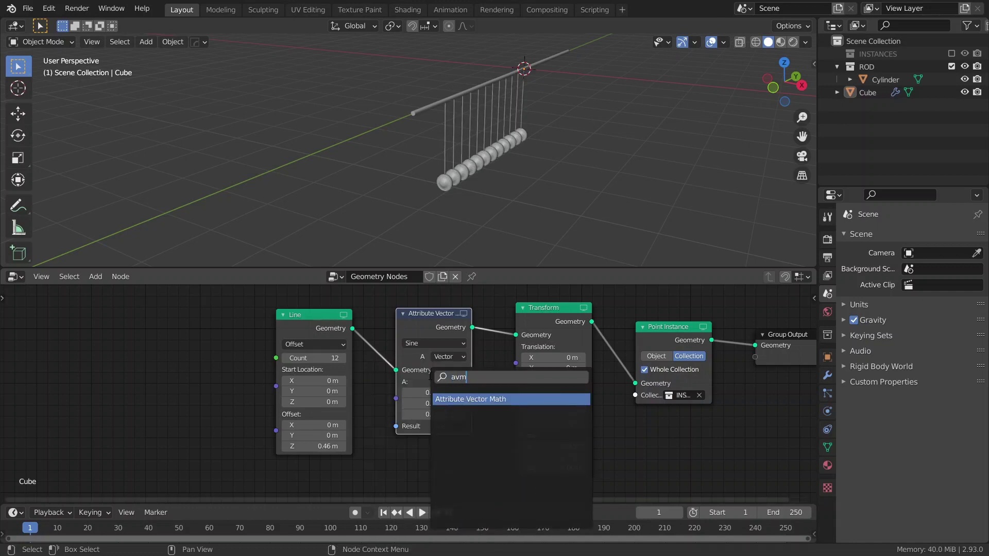
pyautogui.press('Return')
pyautogui.click(518, 307)
pyautogui.moveTo(617, 351); pyautogui.dragTo(527, 371, button='middle')
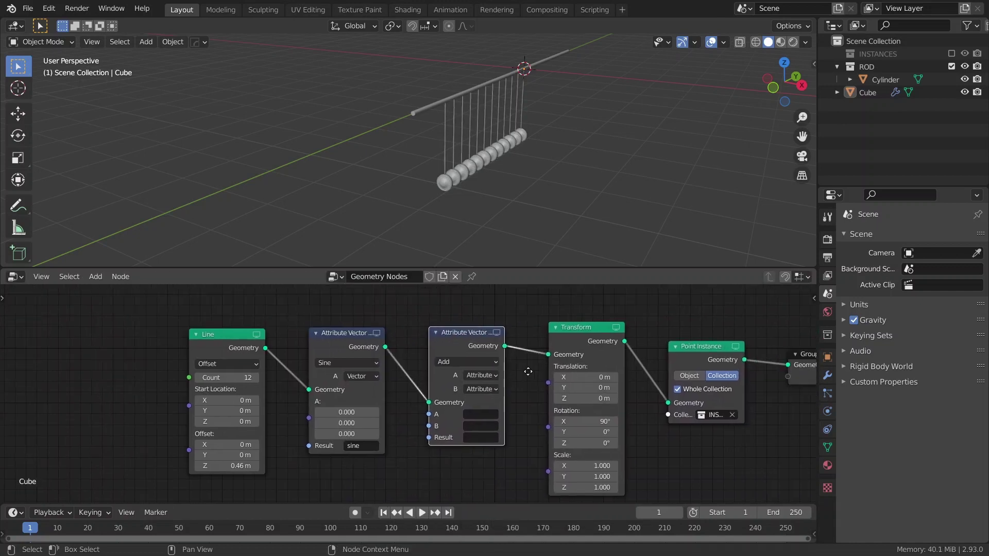
pyautogui.moveTo(524, 414); pyautogui.dragTo(440, 409, button='middle')
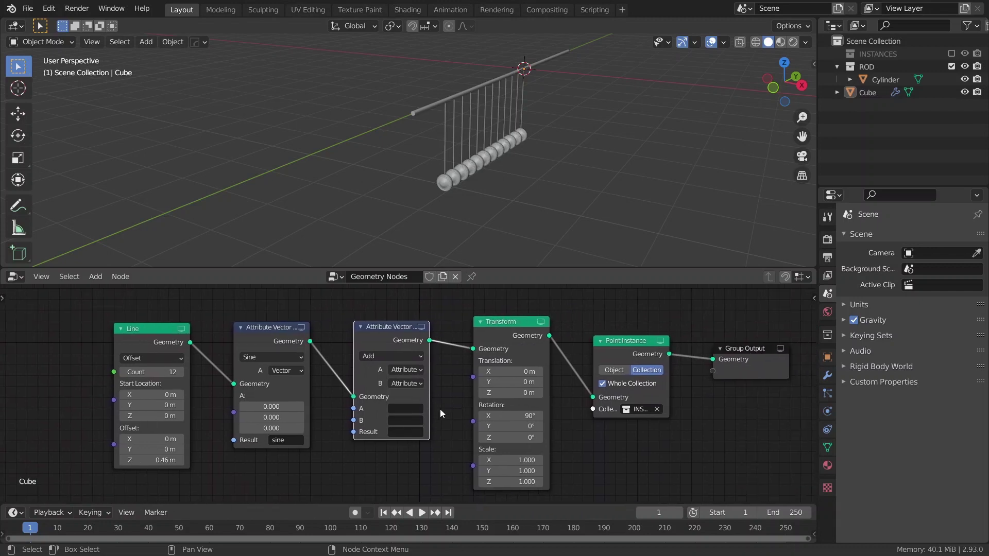
# Step: Set it to add sine (A) and rotation (B), storing the result in rotation
pyautogui.click(405, 411)
pyautogui.write('sin')
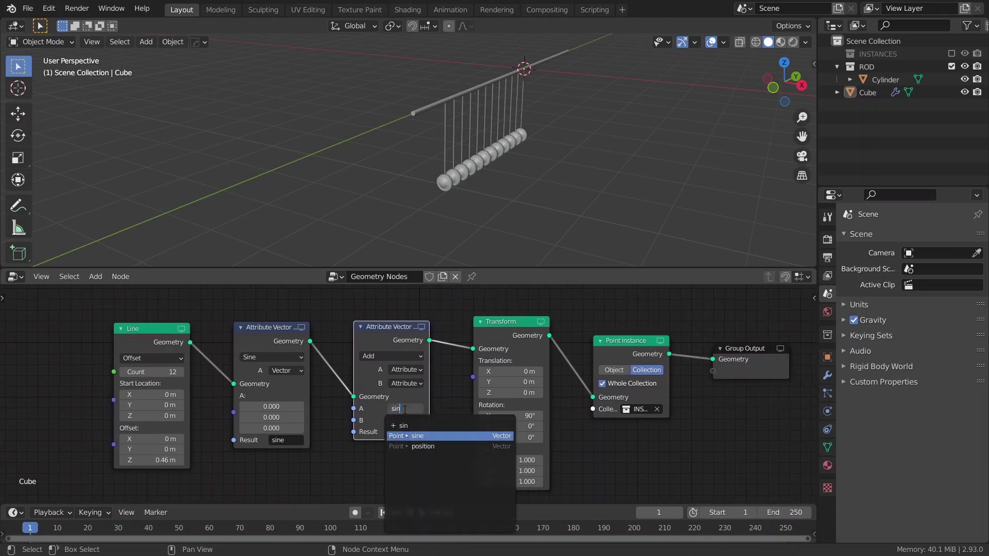
pyautogui.press('Return')
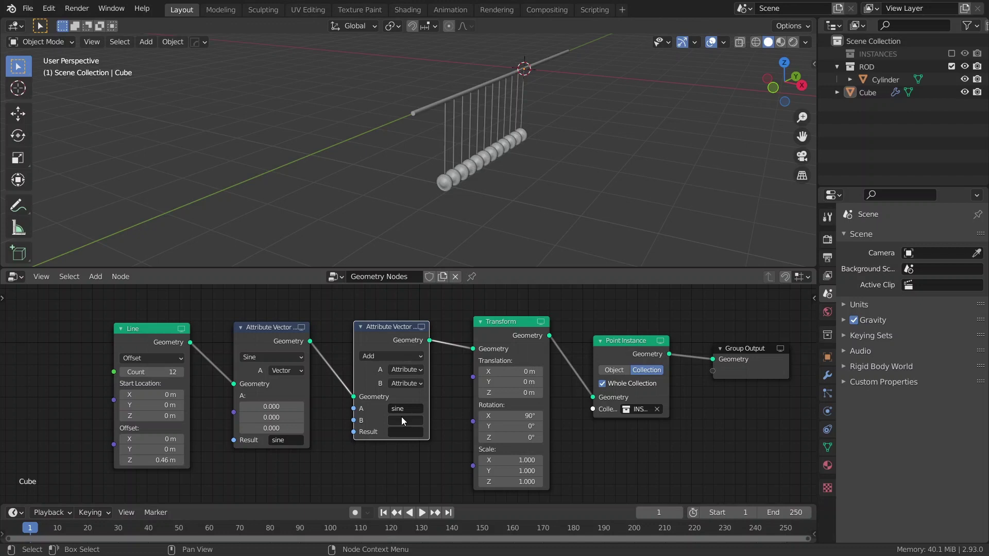
pyautogui.click(403, 419)
pyautogui.write('rotation')
pyautogui.press('Return')
pyautogui.click(409, 433)
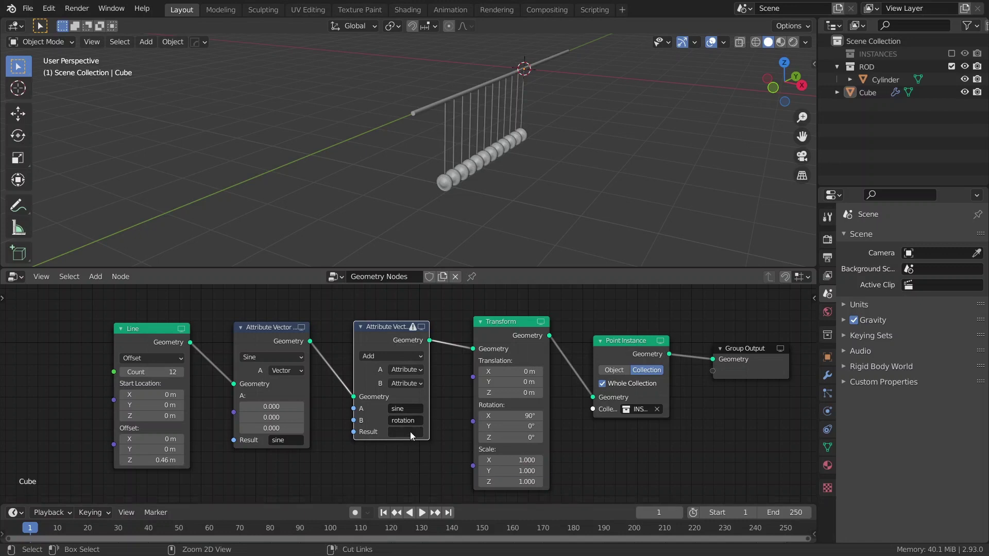
pyautogui.press('Return')
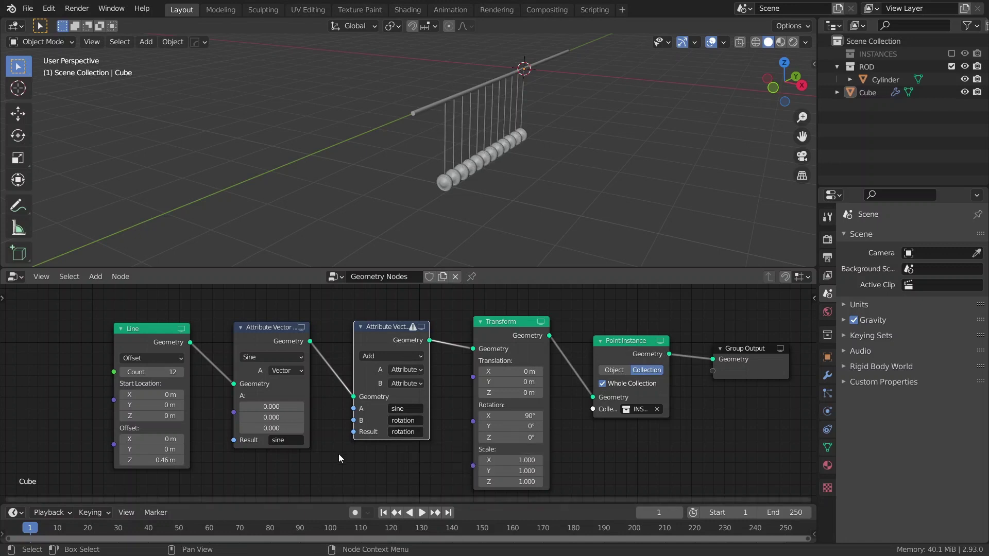
# Step: Play the animation briefly, then stop and return to frame 1
pyautogui.moveTo(329, 503); pyautogui.dragTo(324, 485)
pyautogui.press('space')
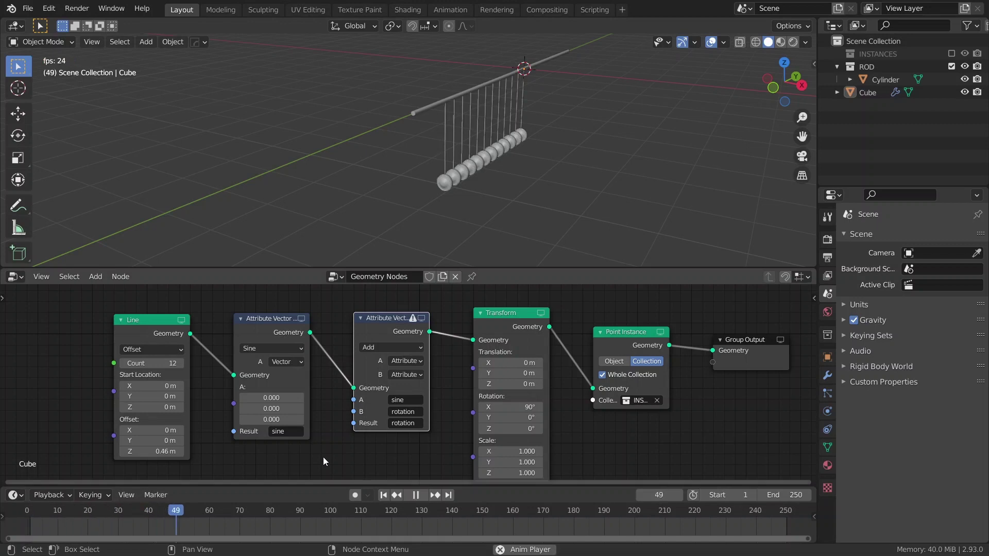
pyautogui.press('space')
pyautogui.hotkey('shift', 'Left')
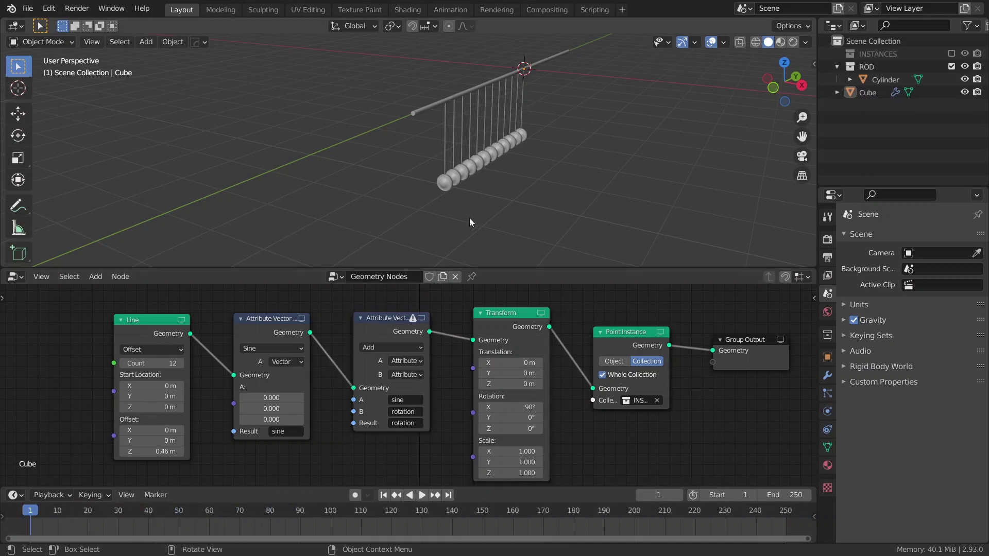
# Step: Enlarge the Node Editor upward and center the node tree in it
pyautogui.scroll(3, 469, 217)
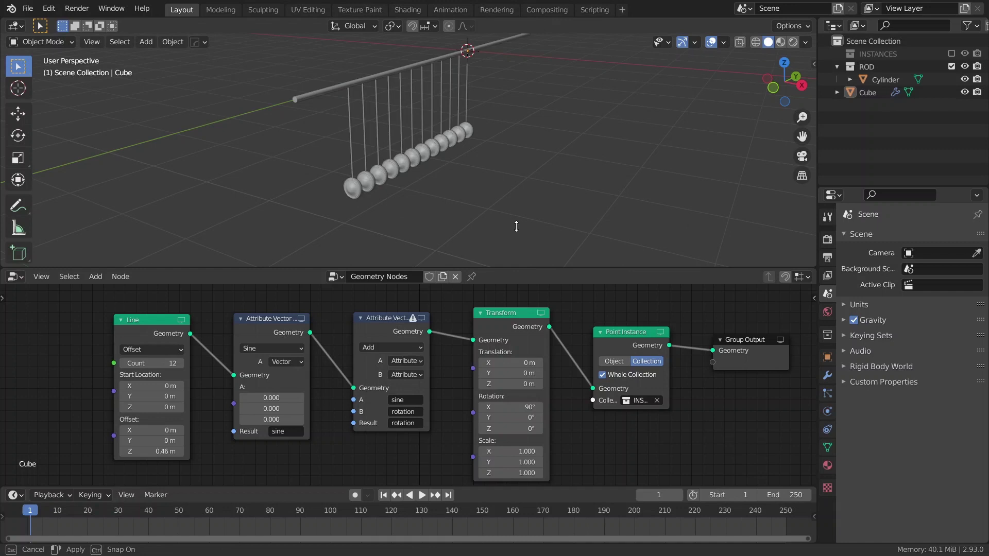
pyautogui.moveTo(519, 268); pyautogui.dragTo(523, 195)
pyautogui.scroll(-1, 504, 136)
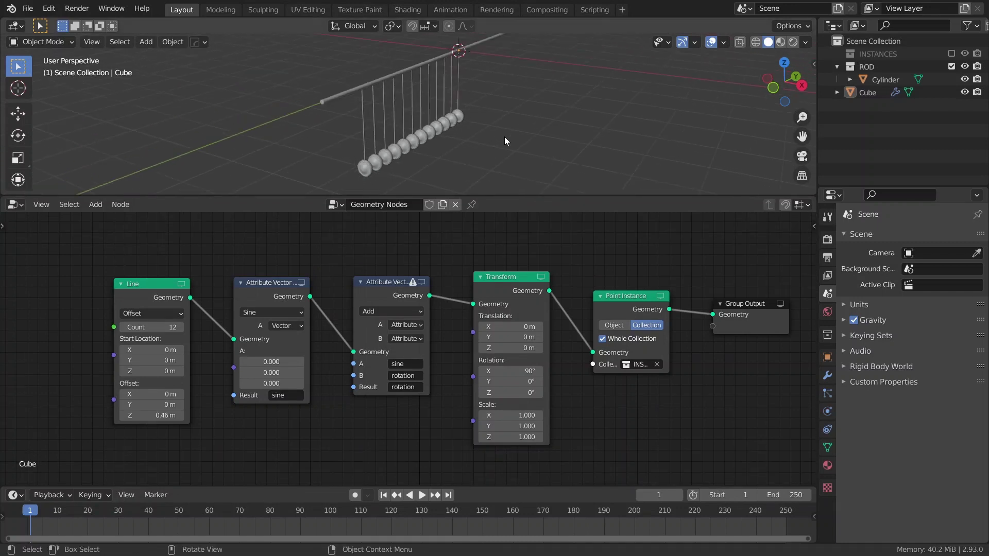
pyautogui.moveTo(341, 429); pyautogui.dragTo(493, 410, button='middle')
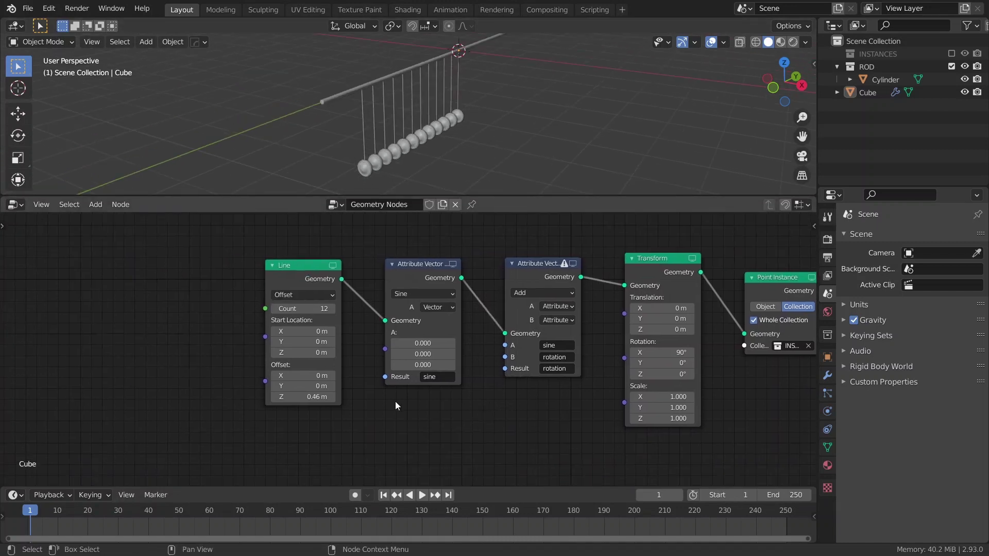
# Step: Set the Sine node's Y input to 0.8 and scrub it to preview the swing
pyautogui.doubleClick(423, 353)
pyautogui.write('0.8')
pyautogui.press('Return')
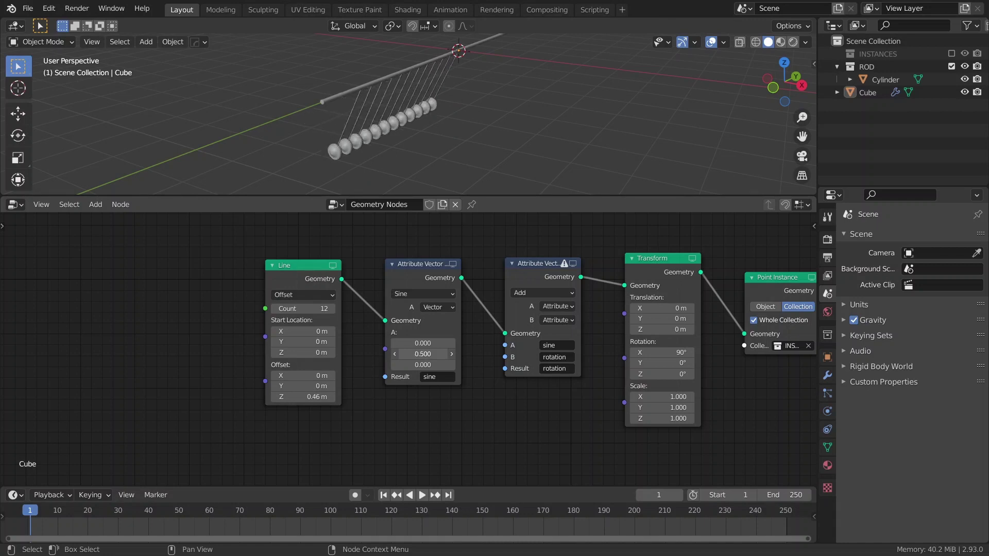
pyautogui.moveTo(423, 353)
pyautogui.mouseDown()
pyautogui.moveTo(391, 354)
pyautogui.moveTo(408, 363)
pyautogui.mouseUp()
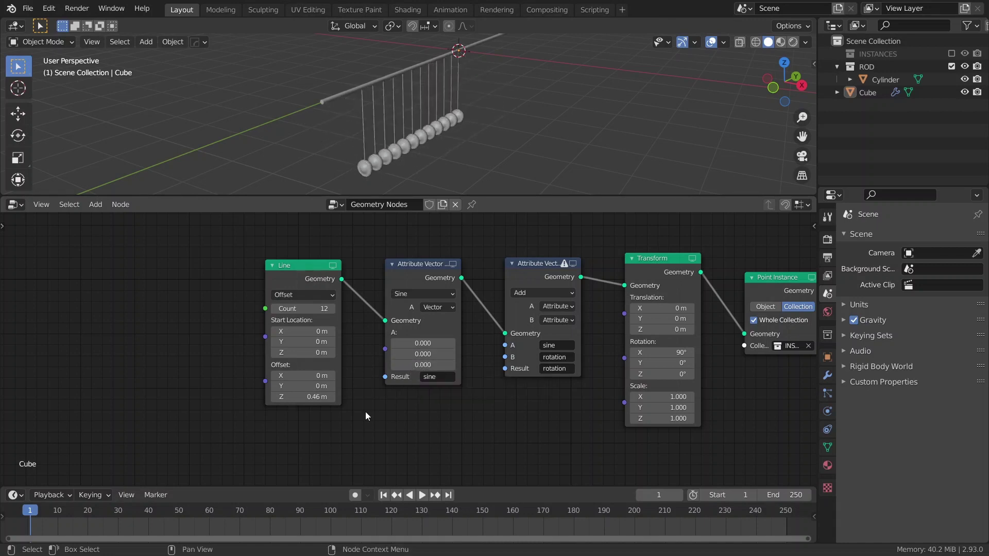
# Step: Feed the Sine input from a Combine XYZ whose Y comes from a Value node
pyautogui.hotkey('shift', 'a')
pyautogui.write('comb')
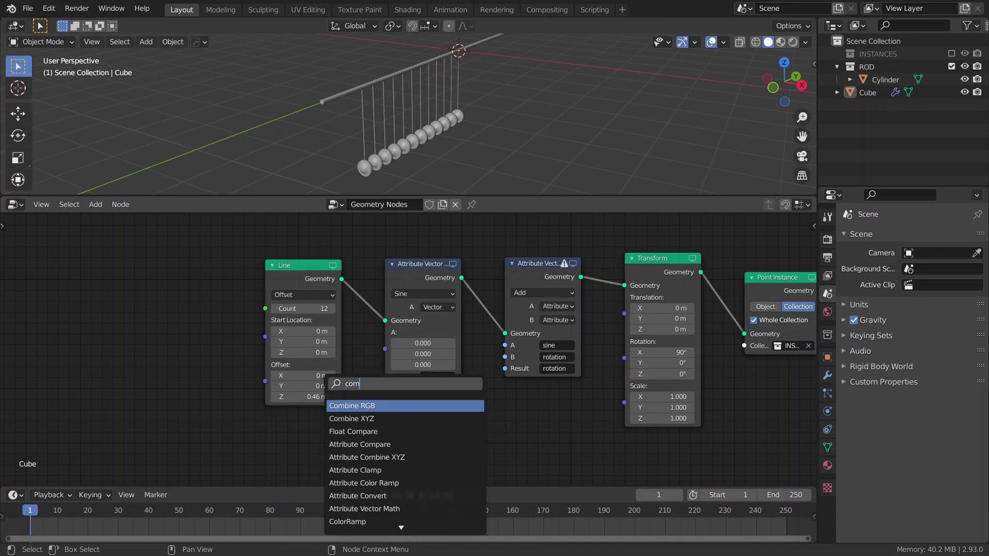
pyautogui.press('Return')
pyautogui.click(401, 400)
pyautogui.hotkey('shift', 'a')
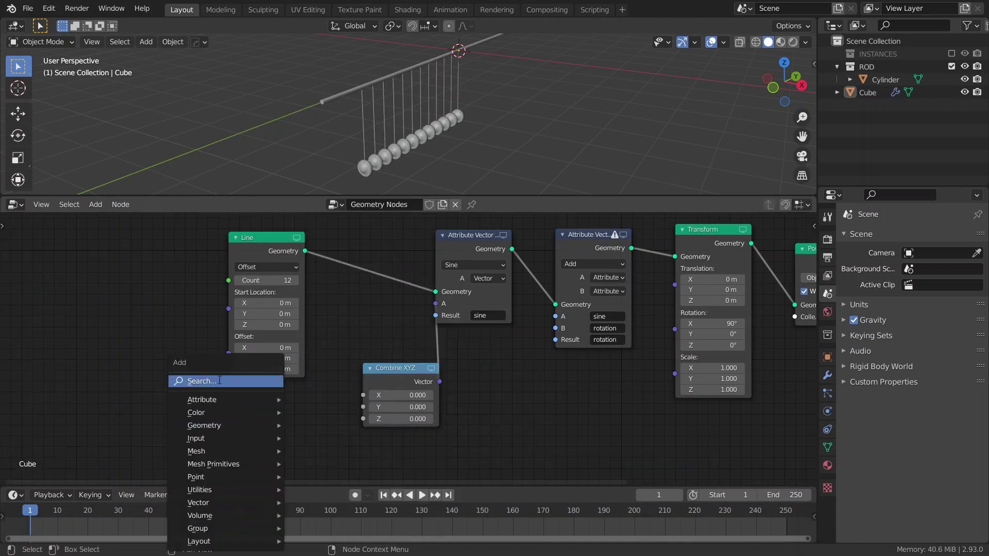
pyautogui.write('va')
pyautogui.press('Return')
pyautogui.click(230, 428)
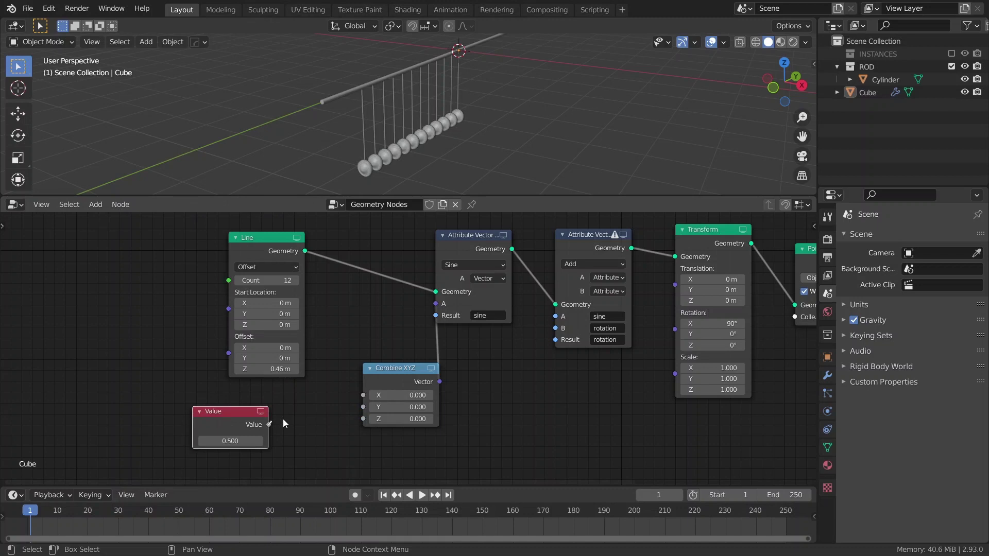
pyautogui.moveTo(269, 424); pyautogui.dragTo(359, 408)
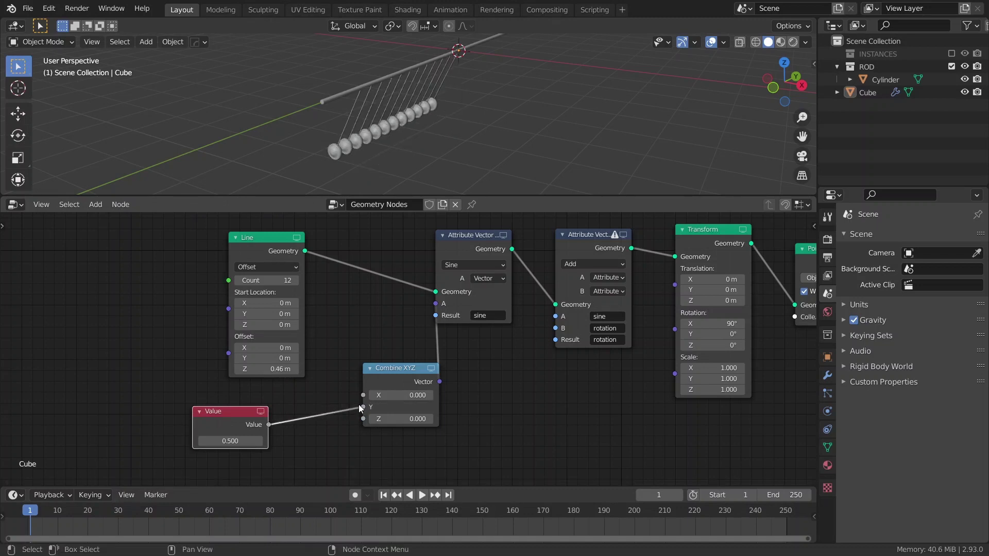
# Step: Drive the Value node with the #frame expression and play the animation
pyautogui.click(223, 438)
pyautogui.write('#fram')
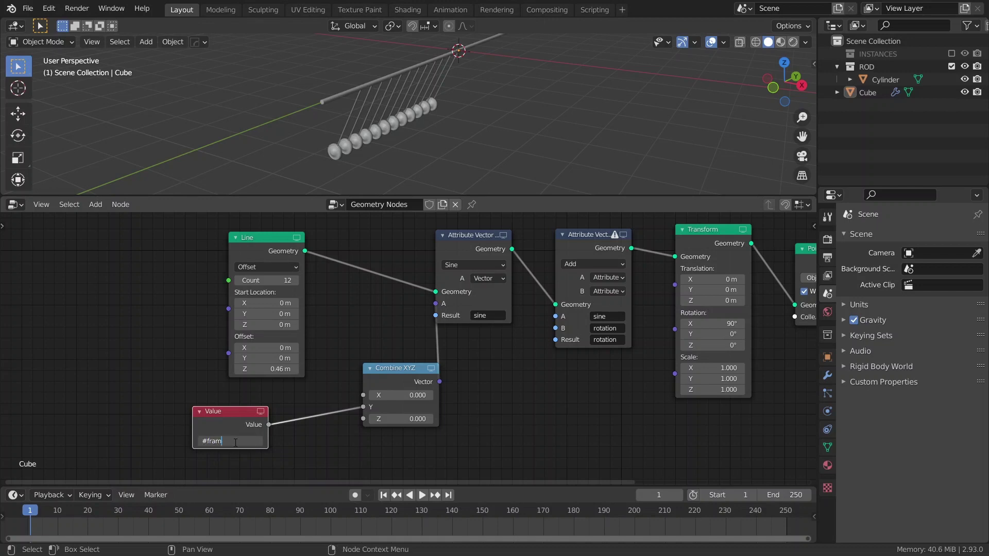
pyautogui.write('e')
pyautogui.press('Return')
pyautogui.press('space')
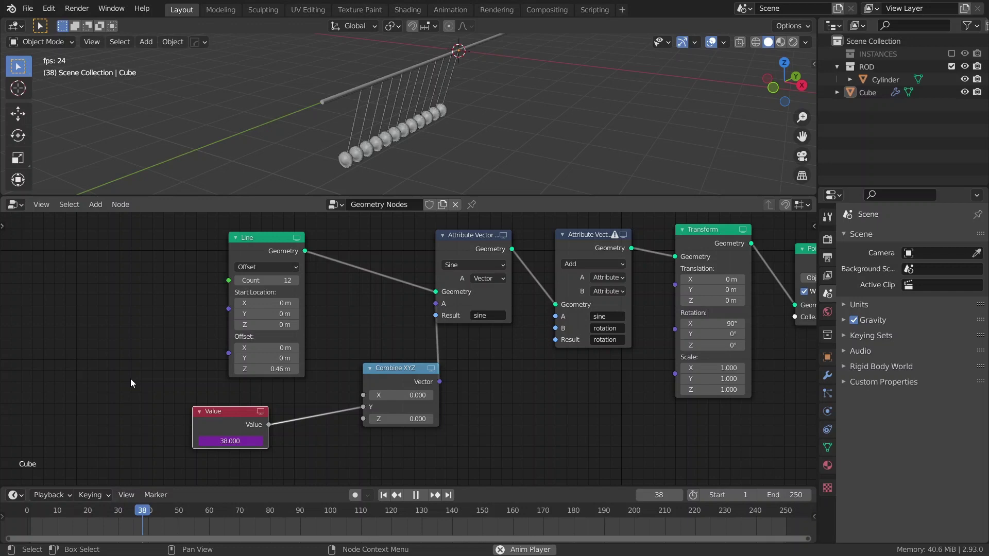
# Step: Insert an unclamped Map Range node between the Value node and Combine XYZ's Y
pyautogui.press('Escape')
pyautogui.hotkey('shift', 'a')
pyautogui.click(278, 360)
pyautogui.write('ma')
pyautogui.click(285, 391)
pyautogui.click(313, 383)
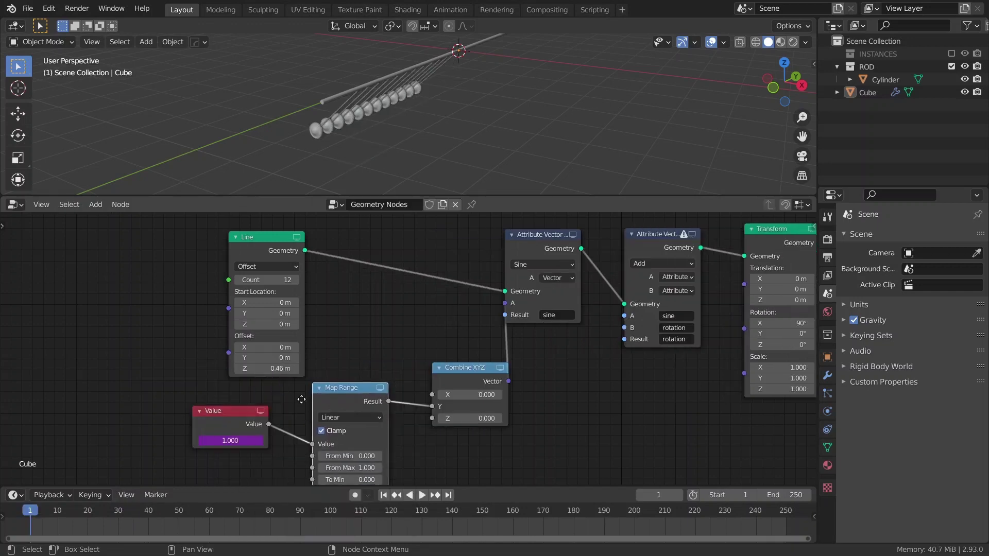
pyautogui.moveTo(313, 382); pyautogui.dragTo(282, 364, button='middle')
pyautogui.click(291, 412)
# Step: Set Map Range From Max to 140 and To Max to 2*pi (6.283)
pyautogui.click(318, 448)
pyautogui.write('1.0')
pyautogui.press('BackSpace')
pyautogui.press('BackSpace')
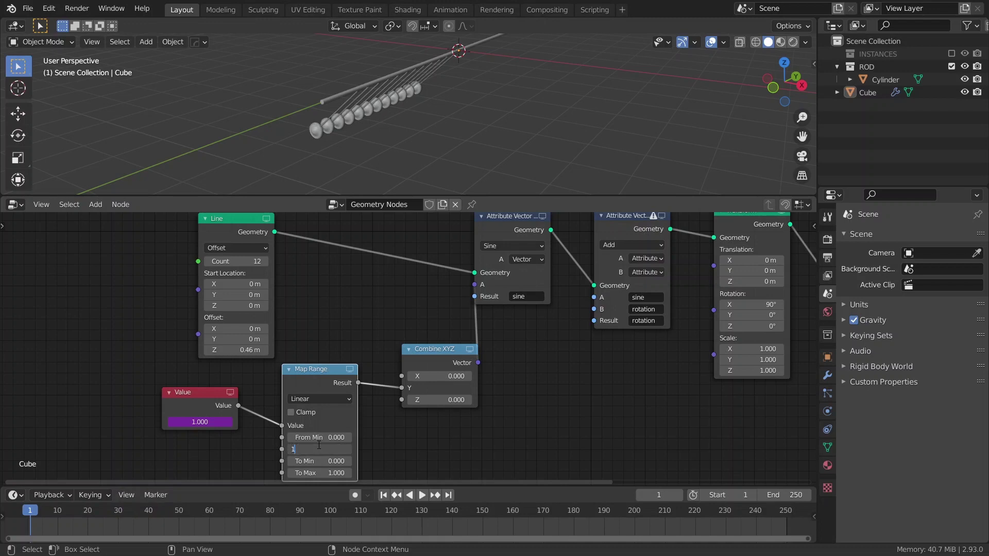
pyautogui.press('Return')
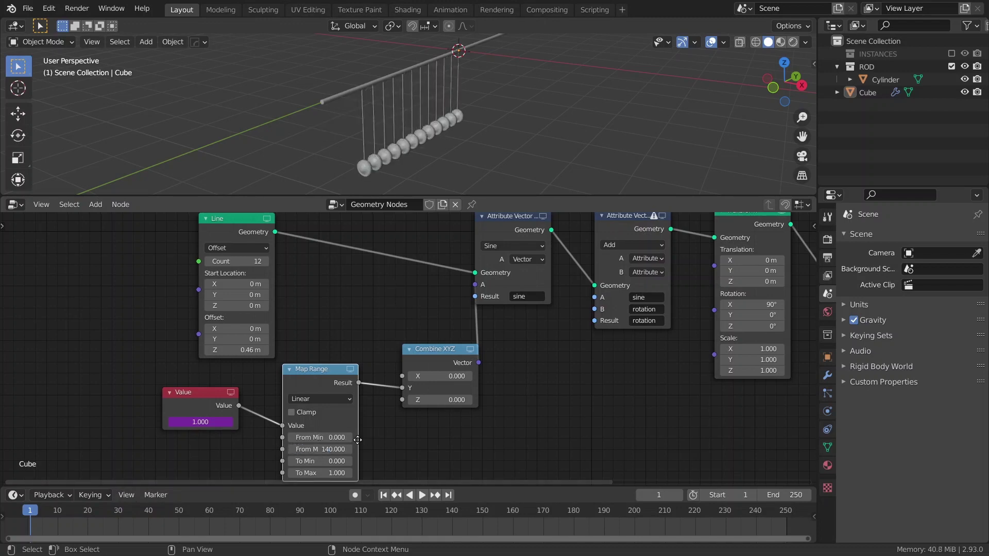
pyautogui.moveTo(357, 440); pyautogui.dragTo(357, 392, button='middle')
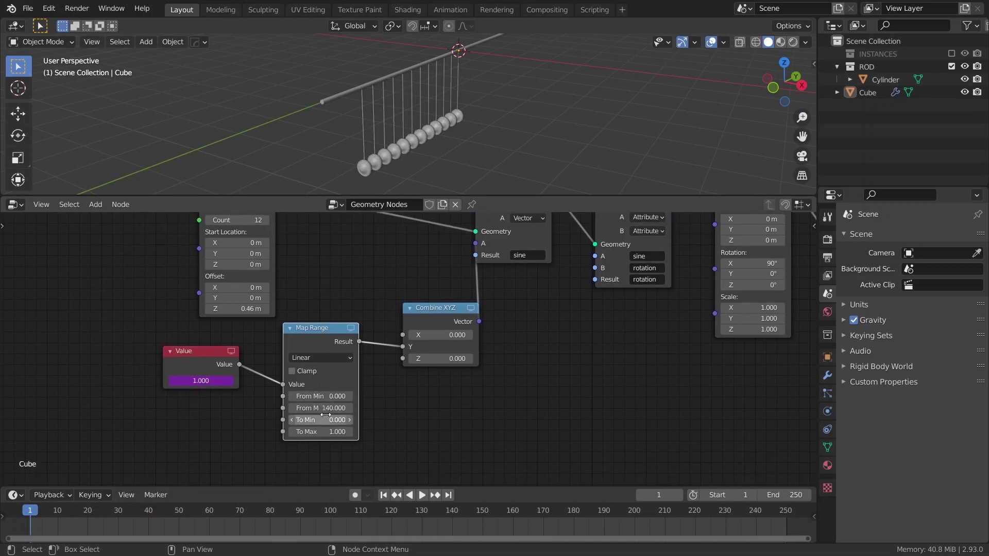
pyautogui.click(316, 432)
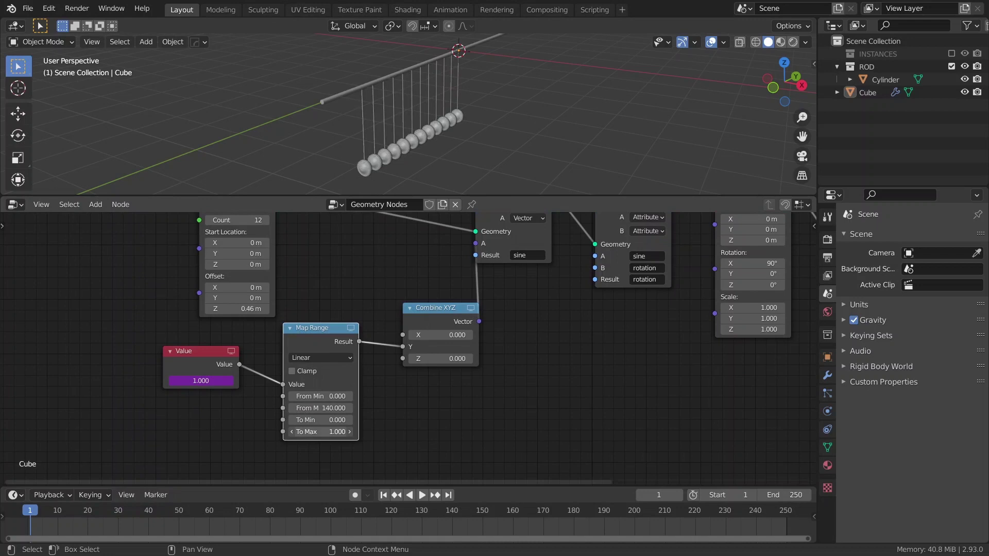
pyautogui.write('2*pi')
pyautogui.press('Return')
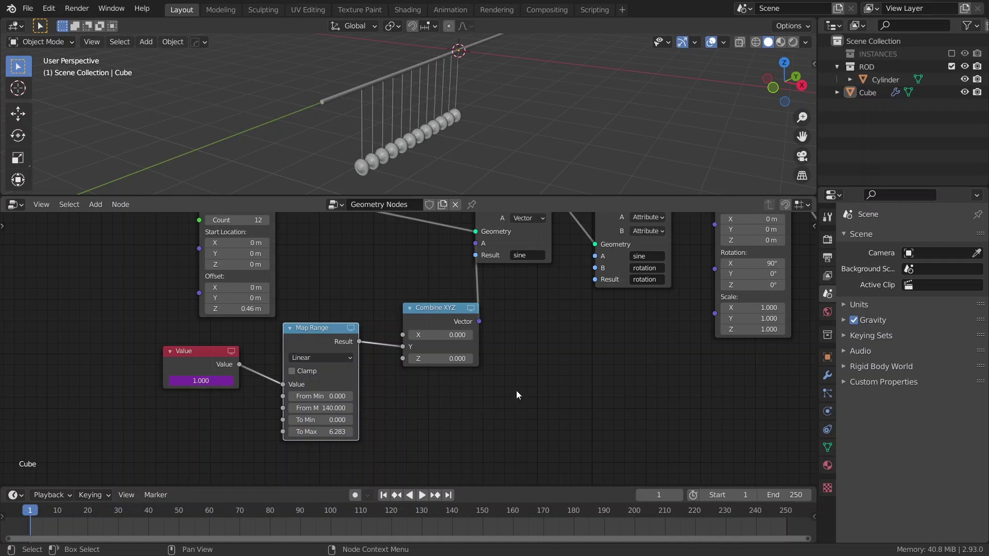
pyautogui.scroll(-3, 516, 390)
pyautogui.moveTo(488, 419); pyautogui.dragTo(386, 428, button='middle')
pyautogui.scroll(-1, 477, 422)
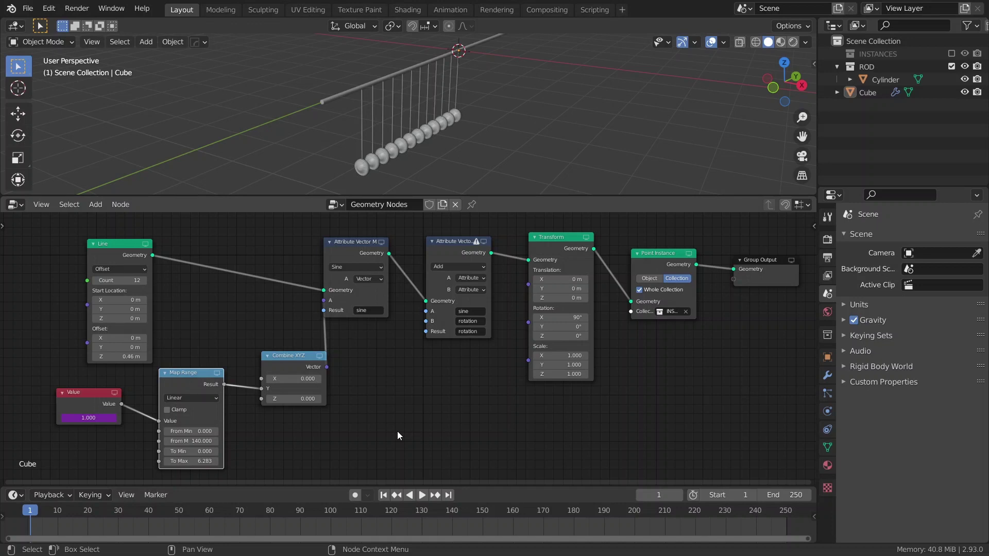
# Step: Play the animation to check the pendulum swing, then stop and rewind to frame 1
pyautogui.press('space')
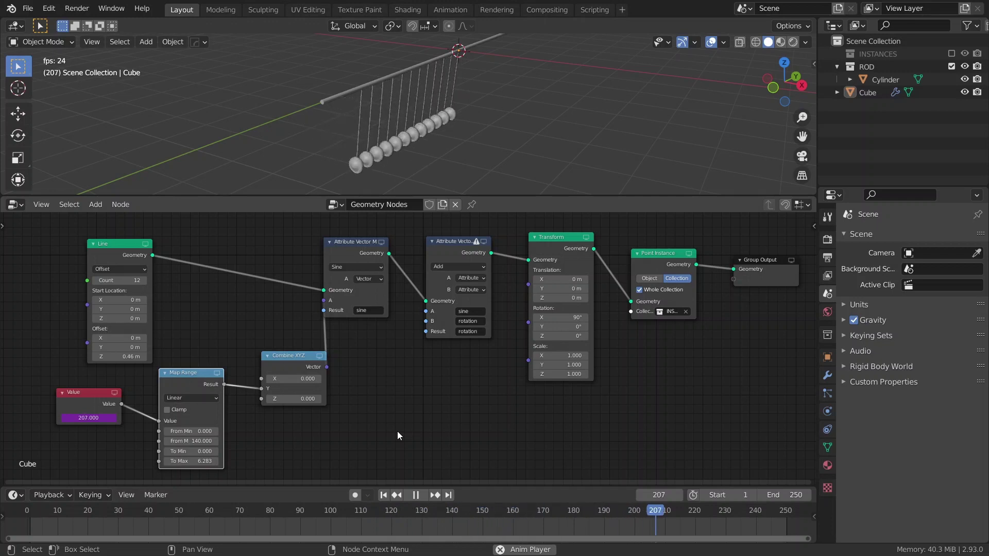
pyautogui.press('space')
pyautogui.hotkey('shift', 'Left')
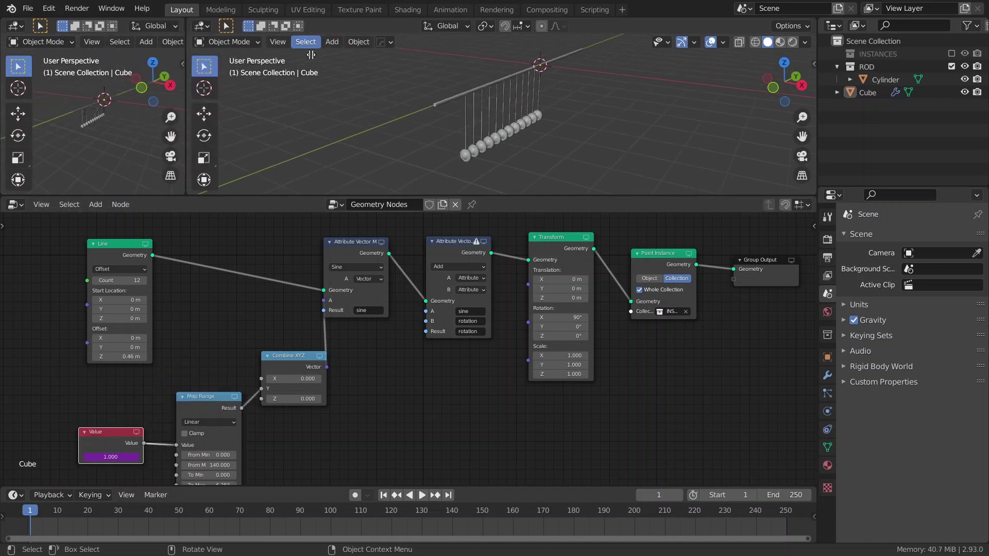
# Step: Make the left view a Spreadsheet showing the Attribute Vector Math node's output, maximizing it briefly
pyautogui.click(15, 25)
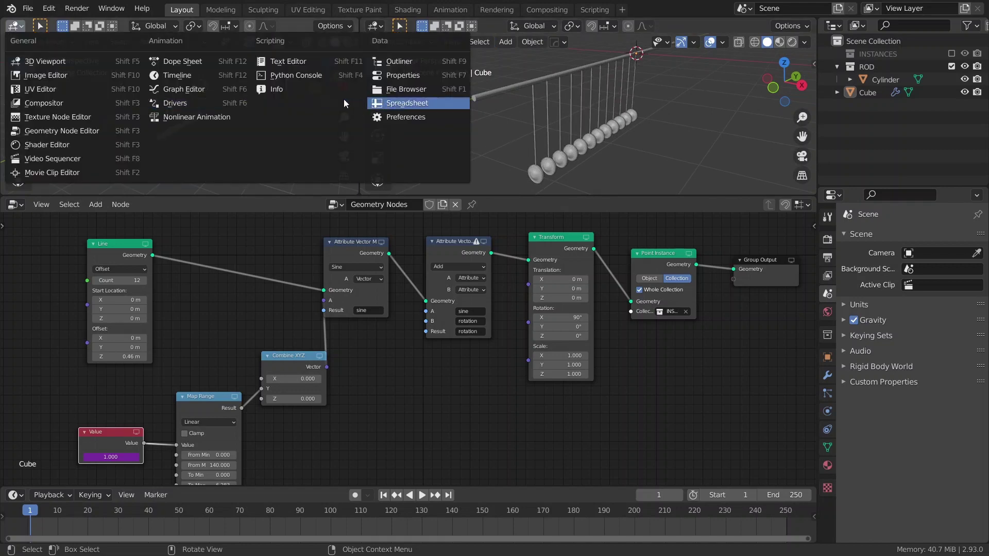
pyautogui.click(344, 103)
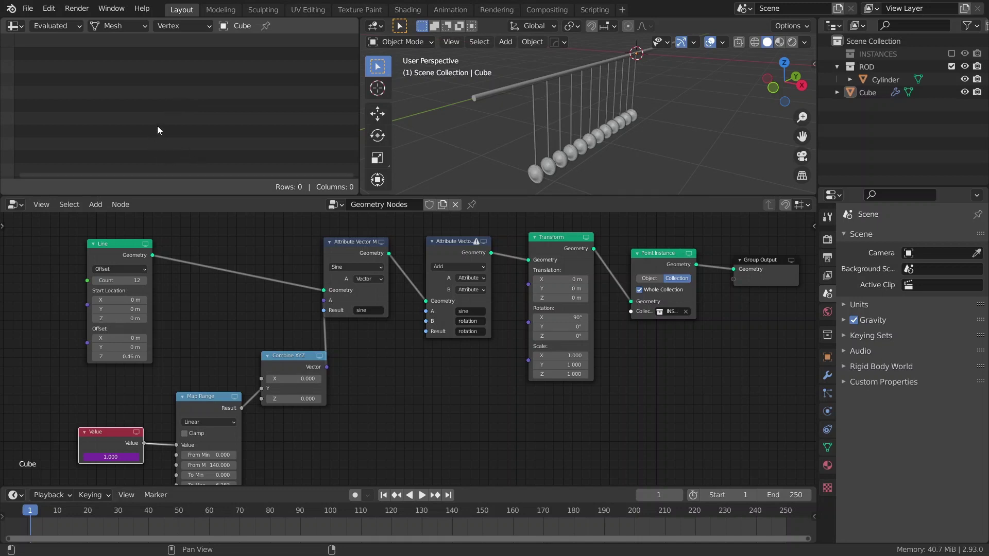
pyautogui.click(484, 242)
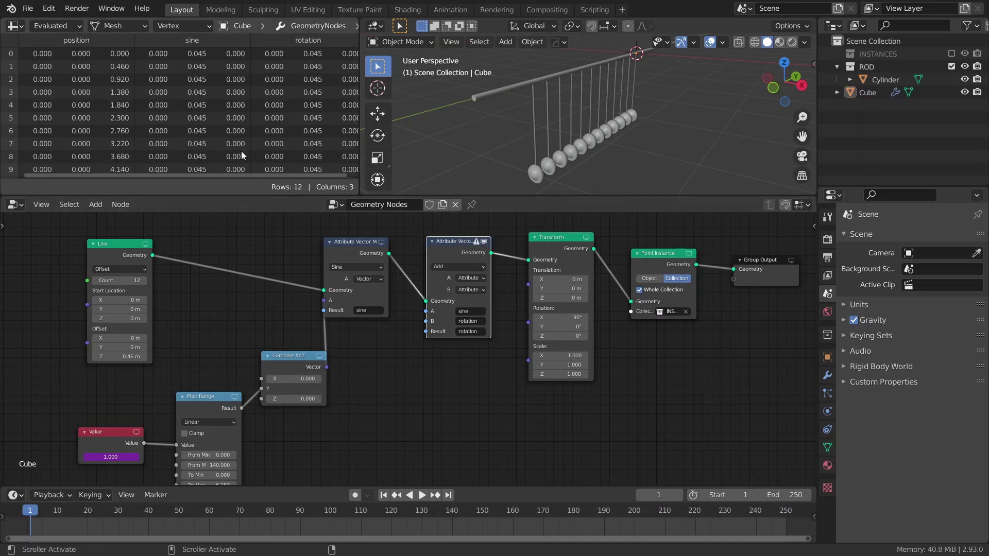
pyautogui.hotkey('ctrl', 'space')
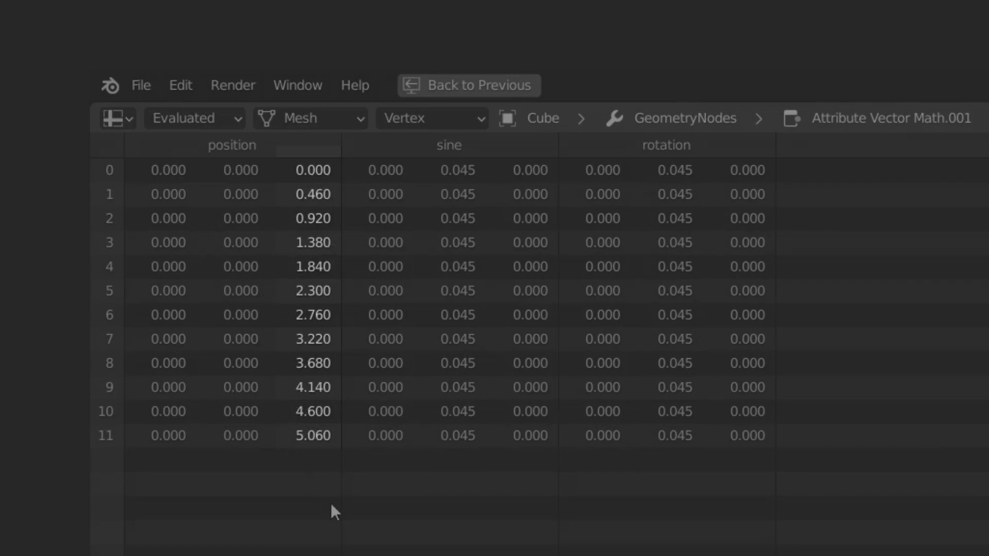
pyautogui.hotkey('ctrl', 'space')
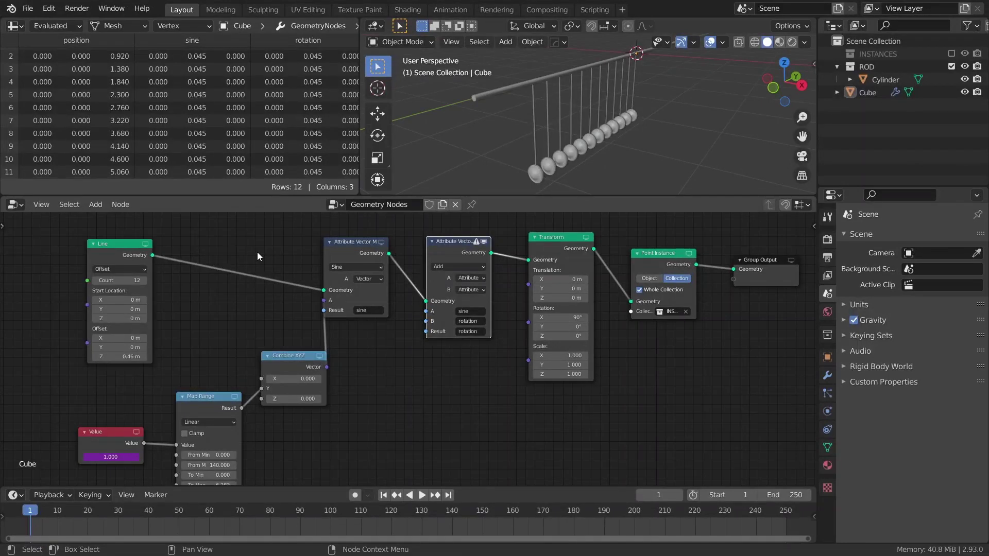
# Step: Insert a vector-type Attribute Map Range node onto the Line-to-Vector Math link
pyautogui.hotkey('shift', 'a')
pyautogui.write('am')
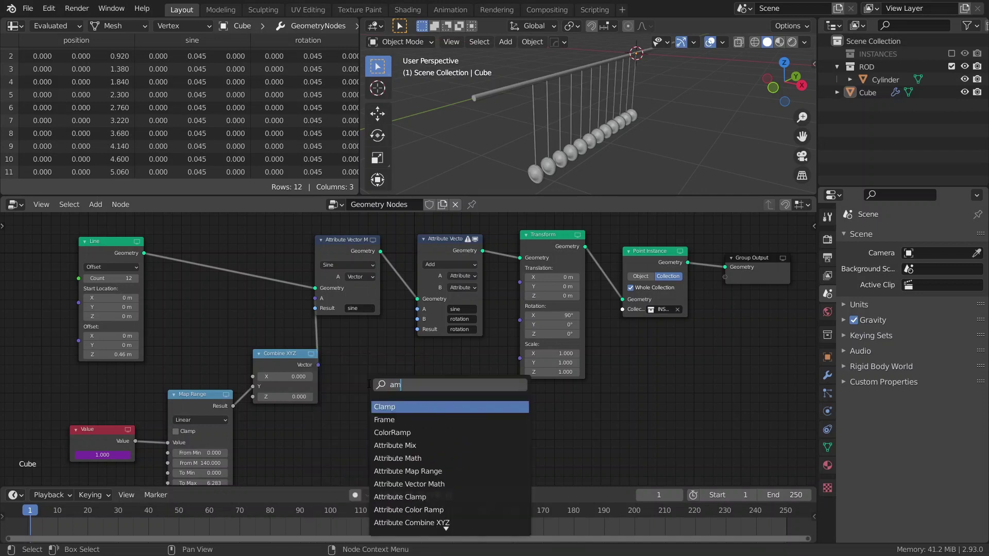
pyautogui.write('r')
pyautogui.press('Return')
pyautogui.click(193, 251)
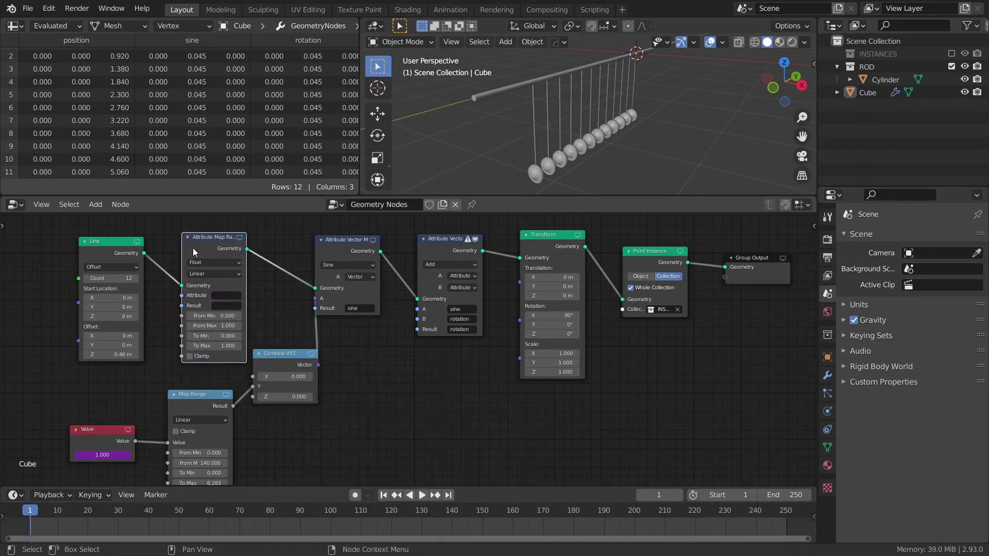
pyautogui.click(214, 262)
pyautogui.click(214, 284)
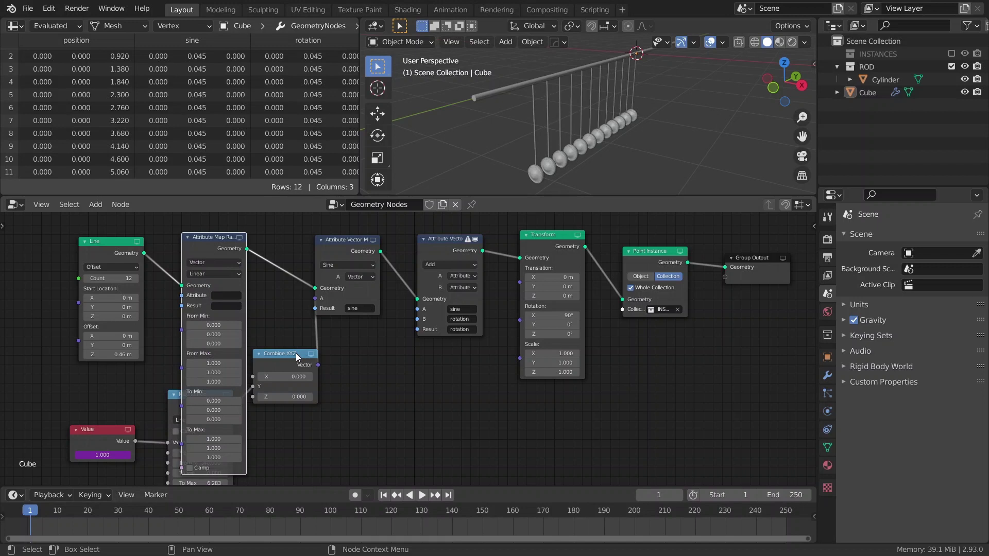
# Step: Move Combine XYZ further right and place the Map Range and Value nodes beneath it
pyautogui.moveTo(293, 355); pyautogui.dragTo(485, 412)
pyautogui.click(174, 394)
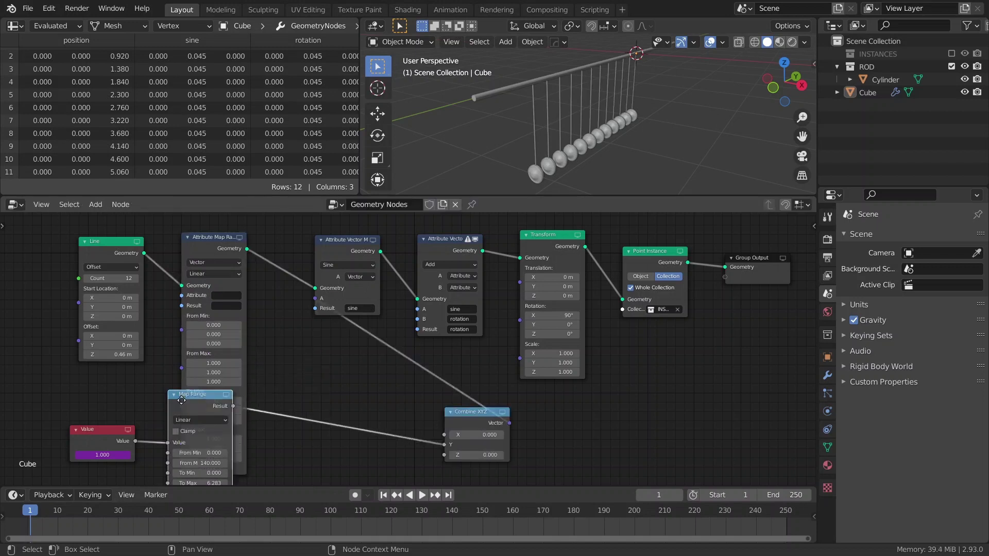
pyautogui.keyDown('shift'); pyautogui.click(90, 429); pyautogui.keyUp('shift')
pyautogui.moveTo(90, 429); pyautogui.dragTo(280, 437)
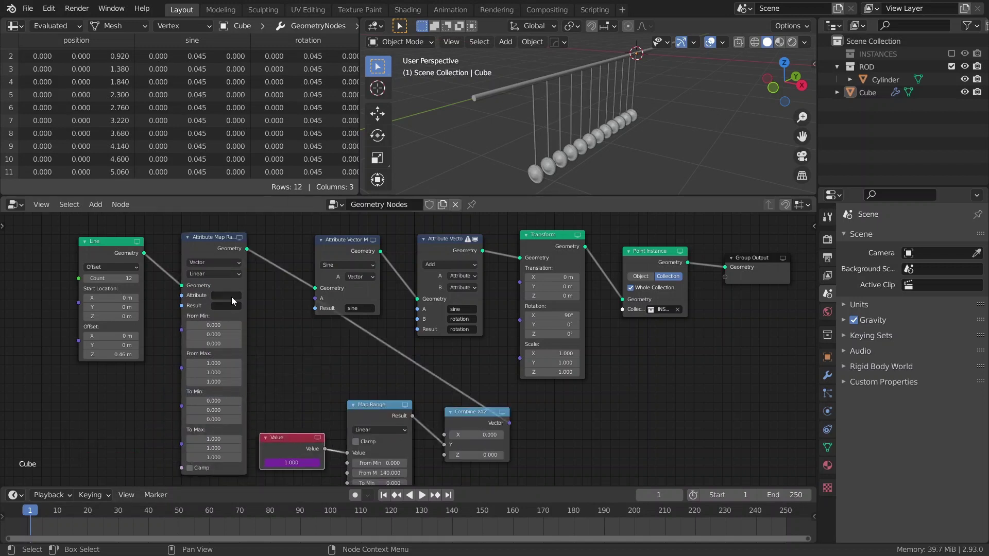
# Step: Set the map range input attribute to position with From Max Z 5.060
pyautogui.click(227, 295)
pyautogui.click(224, 317)
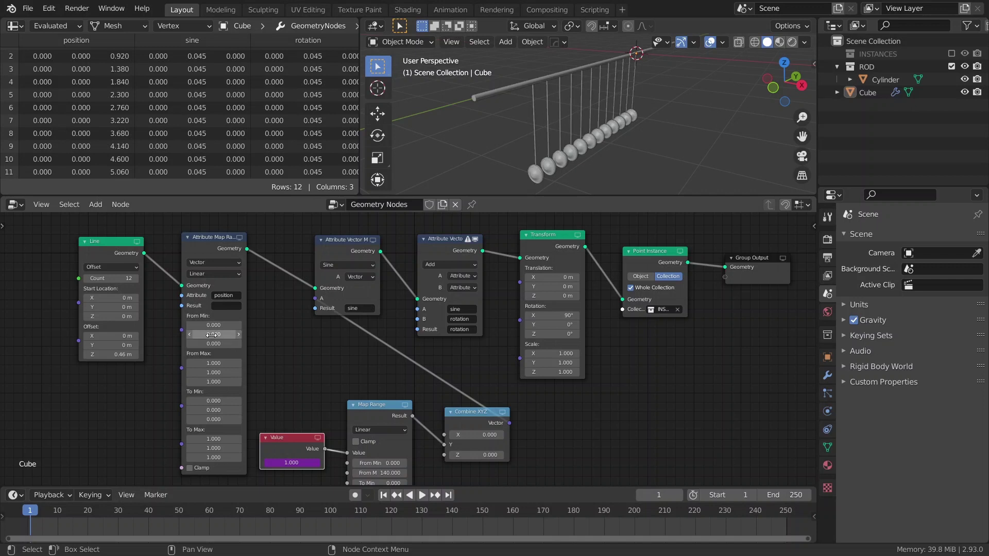
pyautogui.click(211, 381)
pyautogui.write('5.06')
pyautogui.press('Return')
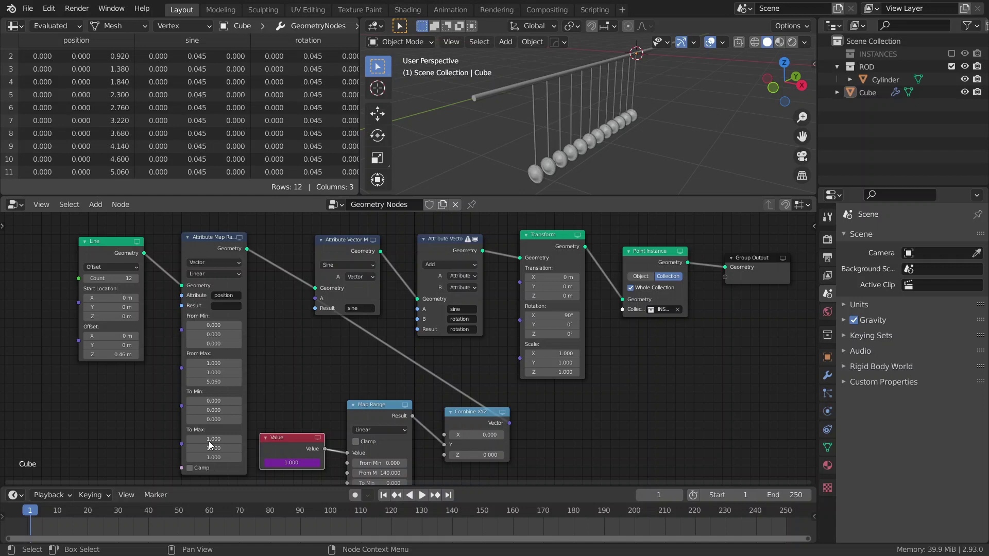
# Step: Name the map range result attribute new_pos
pyautogui.click(227, 305)
pyautogui.write('pos')
pyautogui.press('Down')
pyautogui.press('Return')
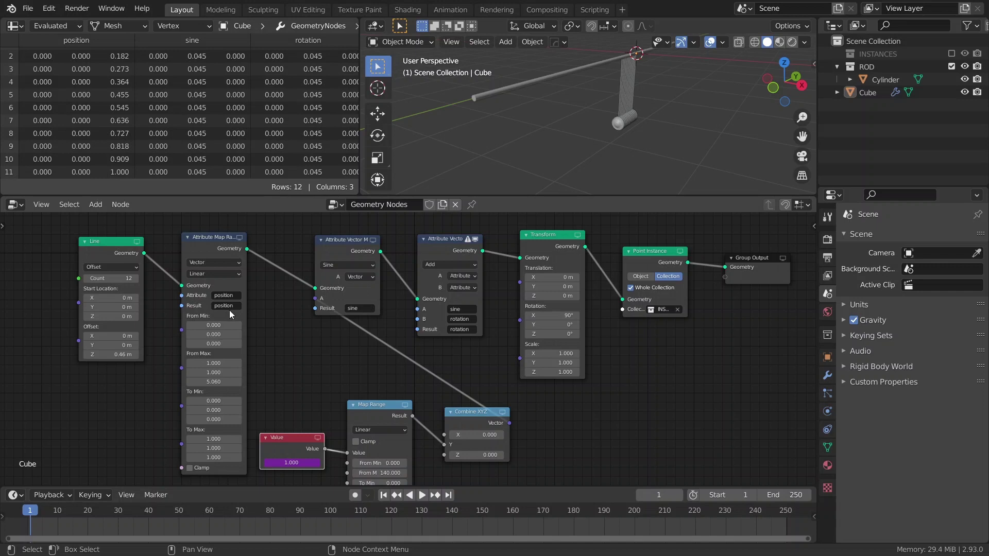
pyautogui.click(230, 307)
pyautogui.press('Return')
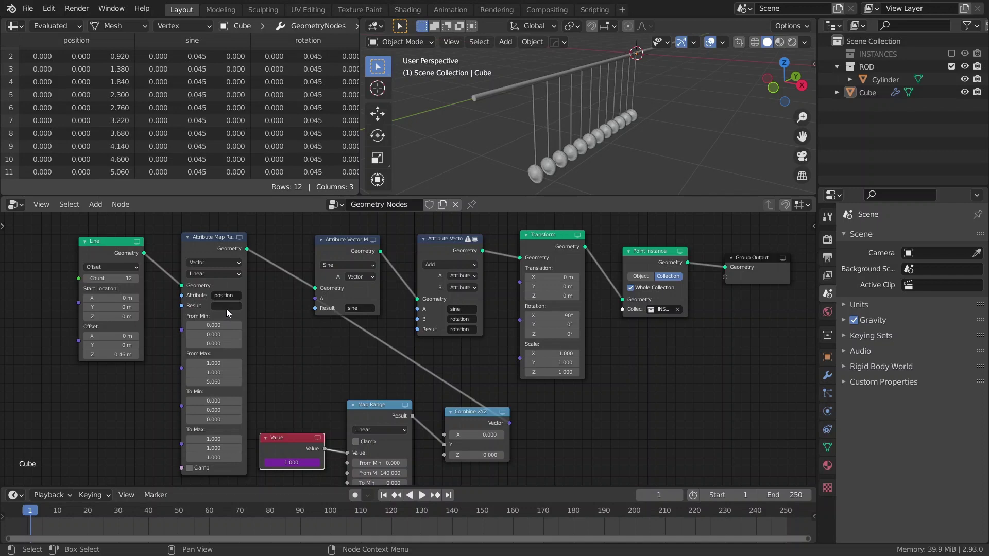
pyautogui.click(227, 308)
pyautogui.write('new_pos')
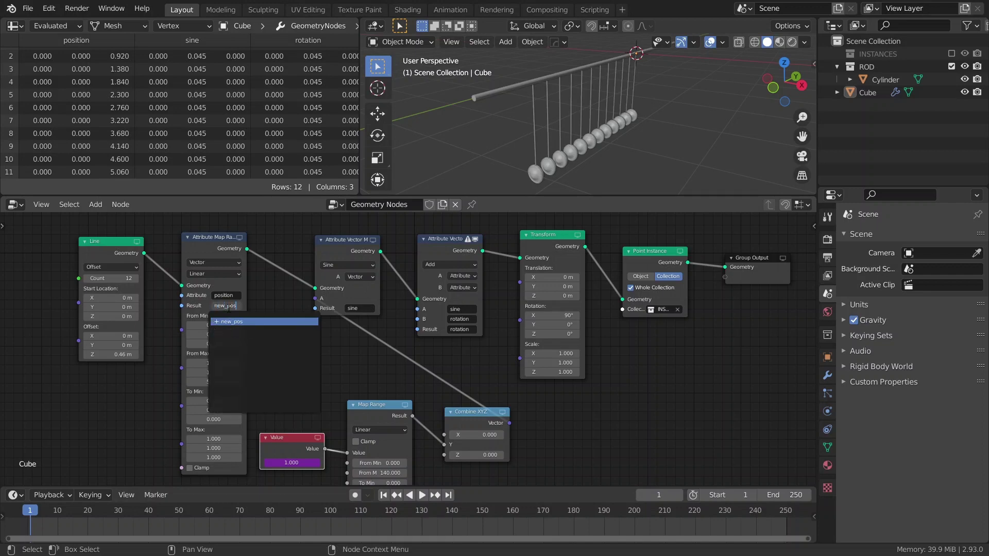
pyautogui.press('Return')
pyautogui.hotkey('ctrl', 'space')
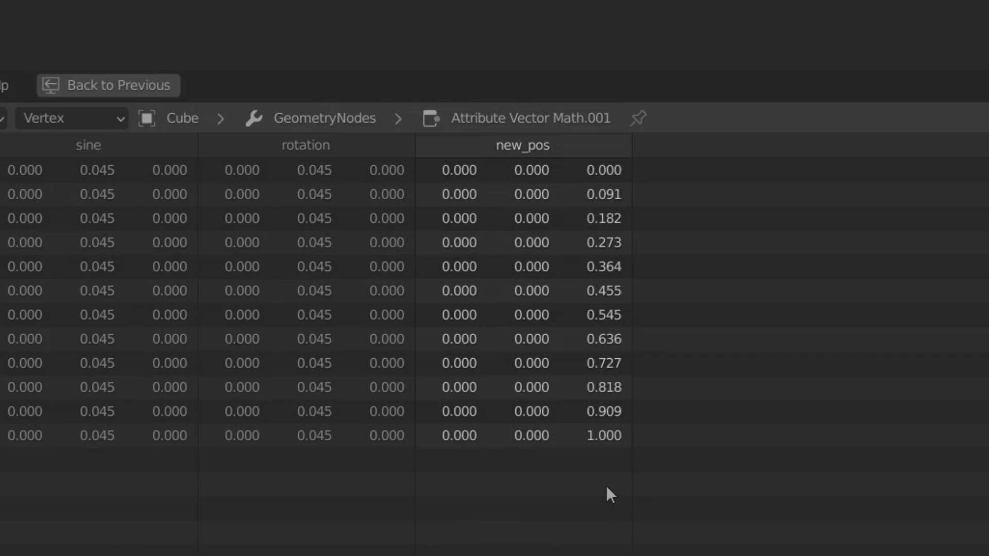
pyautogui.hotkey('ctrl', 'space')
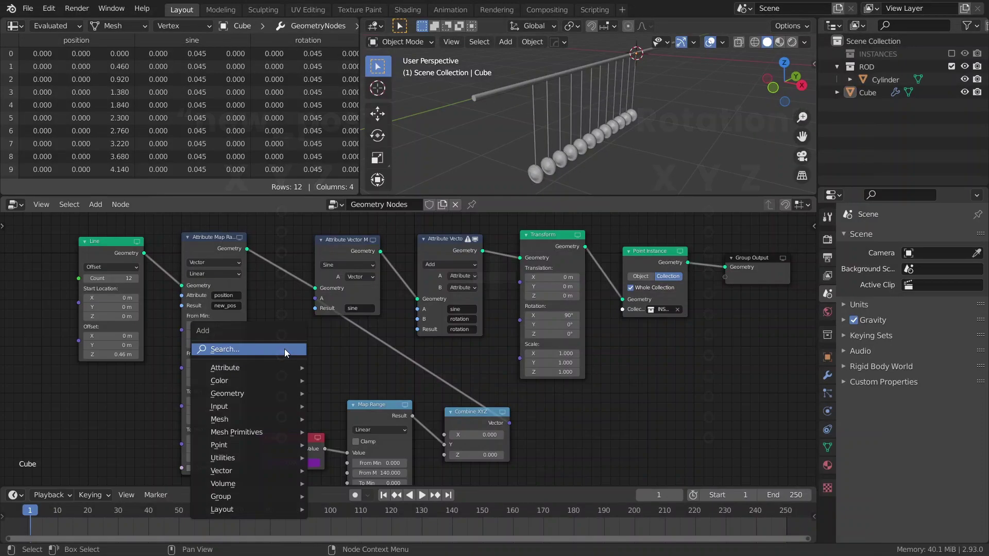
# Step: Insert an Attribute Separate XYZ node after the map range, splitting new_pos
pyautogui.click(285, 349)
pyautogui.write('a')
pyautogui.write('t sep')
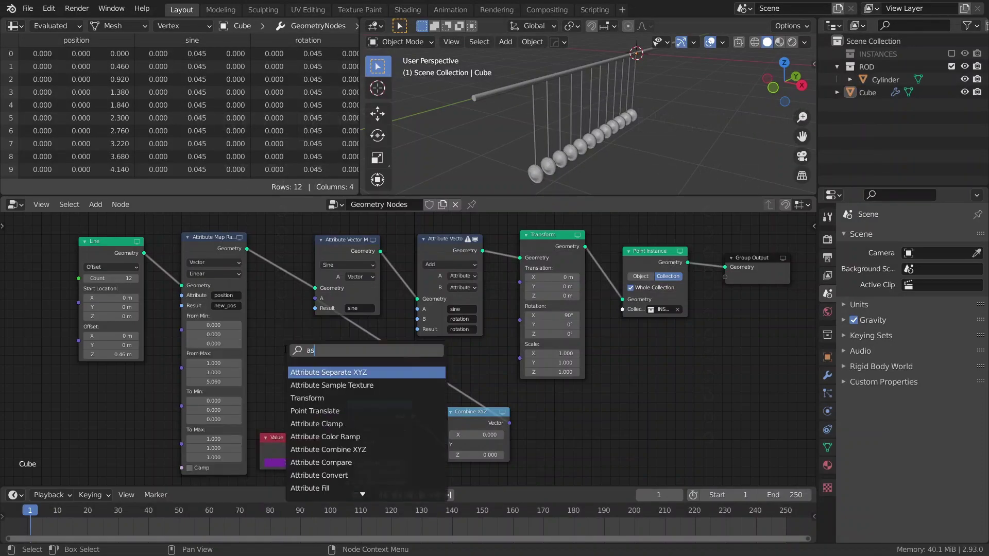
pyautogui.press('Return')
pyautogui.click(326, 292)
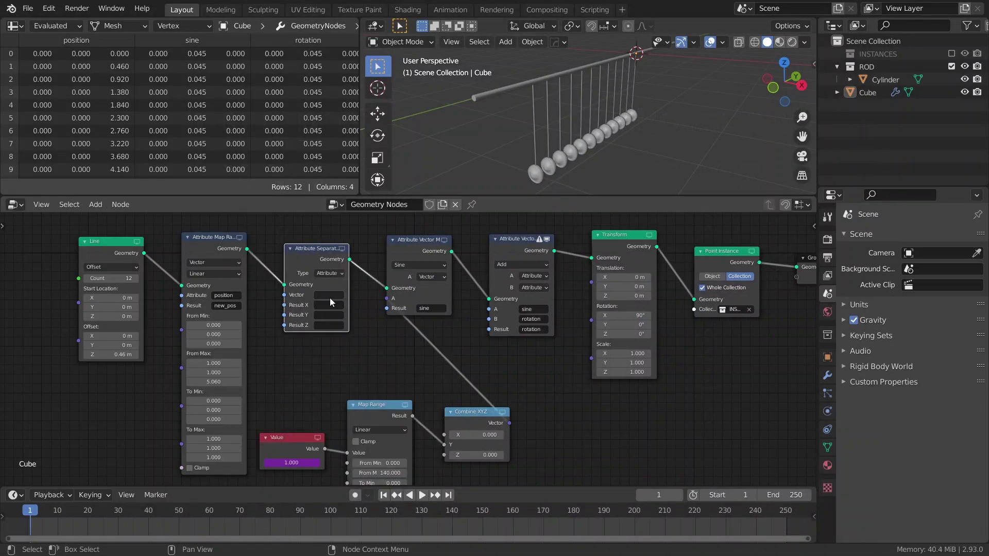
pyautogui.click(332, 296)
pyautogui.press('Return')
# Step: Name the separated X, Y and Z results pos_x, pos_y and pos_z
pyautogui.click(332, 305)
pyautogui.write('pos_x')
pyautogui.press('Return')
pyautogui.click(326, 314)
pyautogui.write('pos_y')
pyautogui.press('Return')
pyautogui.click(326, 325)
pyautogui.write('pos_z')
pyautogui.press('Return')
# Step: Insert an Attribute Combine XYZ node before Vector Math with all three inputs set to attributes
pyautogui.hotkey('shift', 'a')
pyautogui.write('att comb')
pyautogui.press('Return')
pyautogui.click(408, 322)
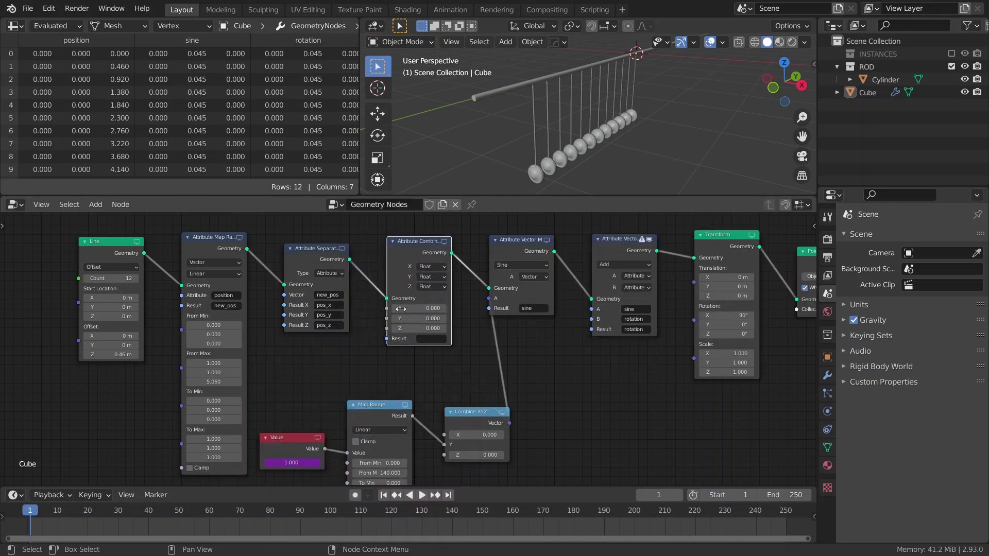
pyautogui.click(432, 266)
pyautogui.click(438, 277)
pyautogui.click(434, 276)
pyautogui.click(435, 290)
pyautogui.click(435, 288)
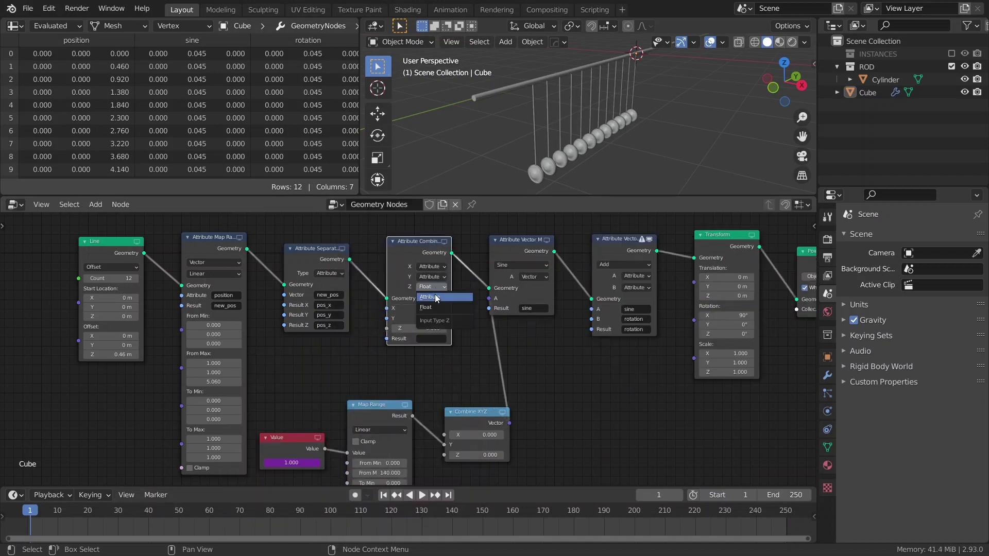
pyautogui.click(434, 295)
# Step: Feed X=pos_x, Y=pos_z, Z=pos_y into the combine node and name its result pos_f
pyautogui.click(434, 309)
pyautogui.press('Down')
pyautogui.press('Down')
pyautogui.press('Down')
pyautogui.press('Down')
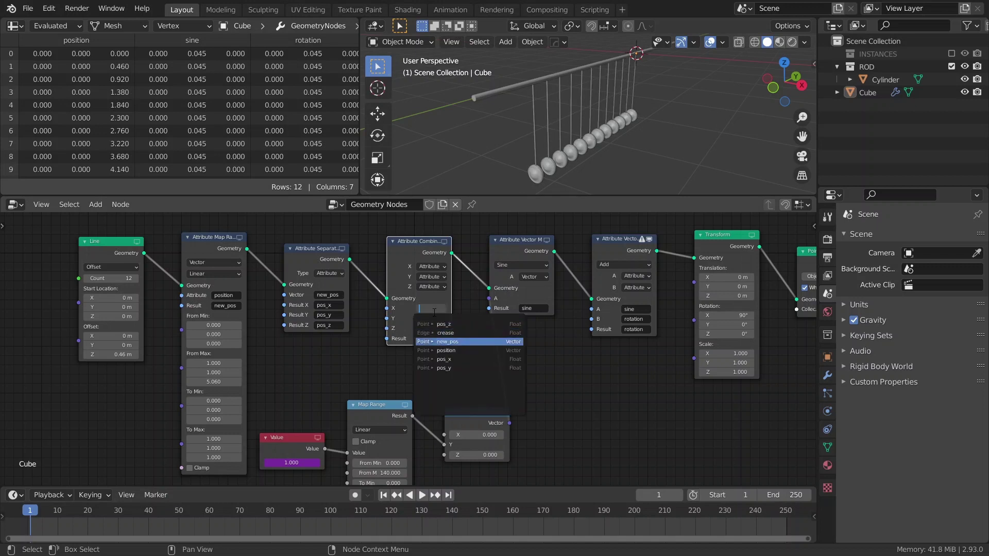
pyautogui.press('Return')
pyautogui.click(434, 319)
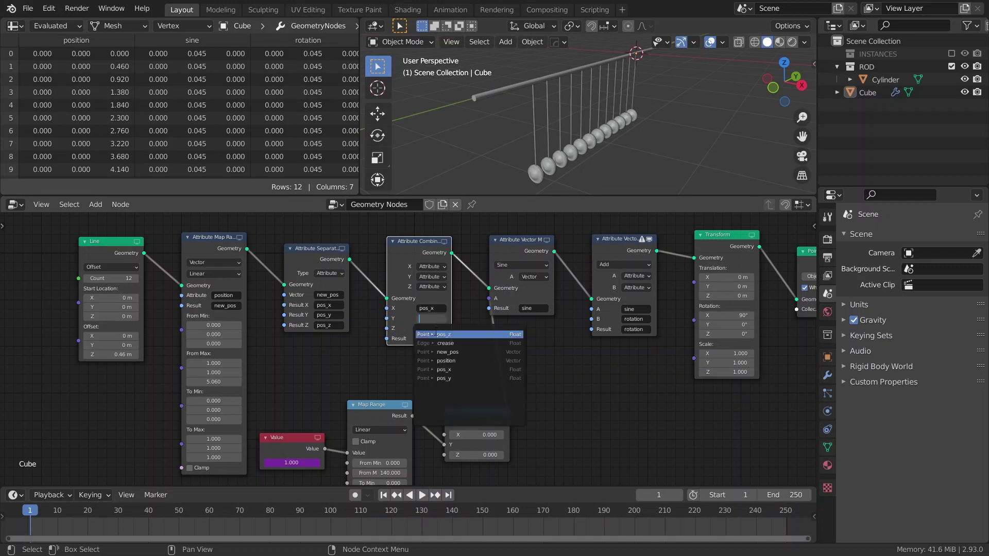
pyautogui.click(432, 334)
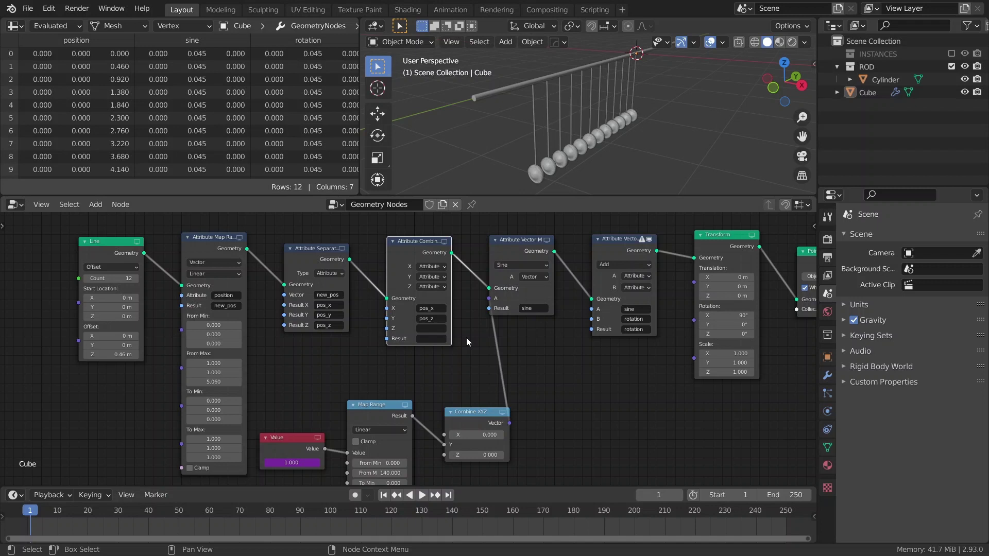
pyautogui.click(437, 328)
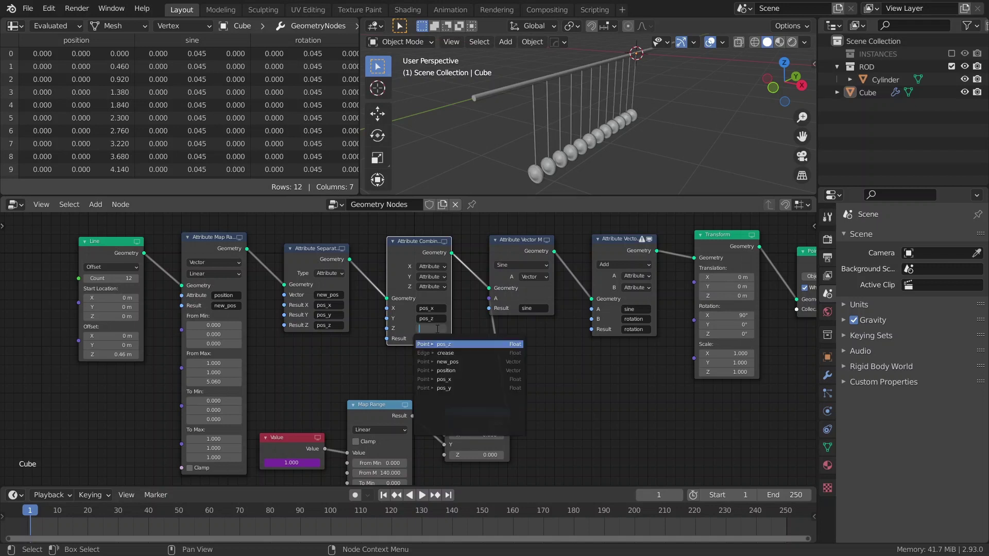
pyautogui.click(432, 389)
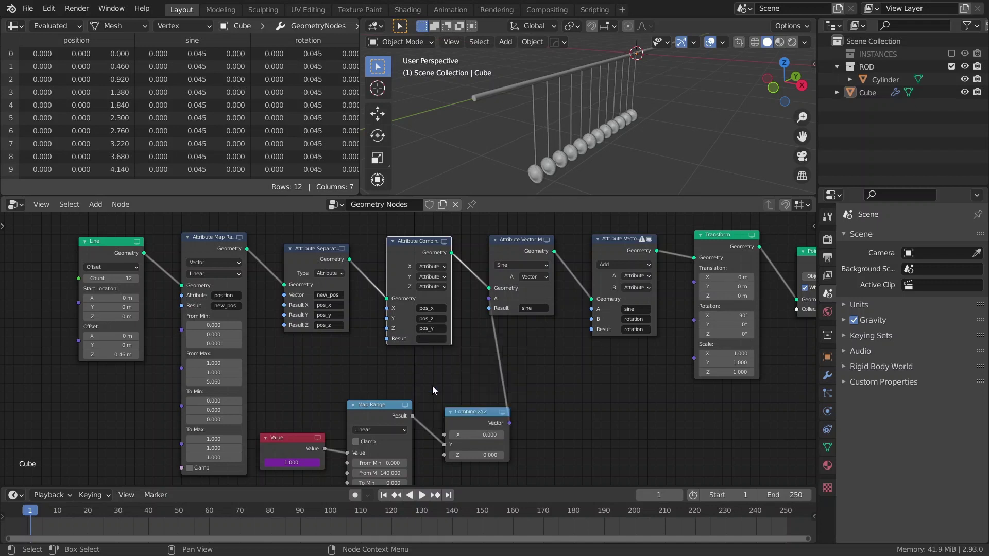
pyautogui.click(435, 339)
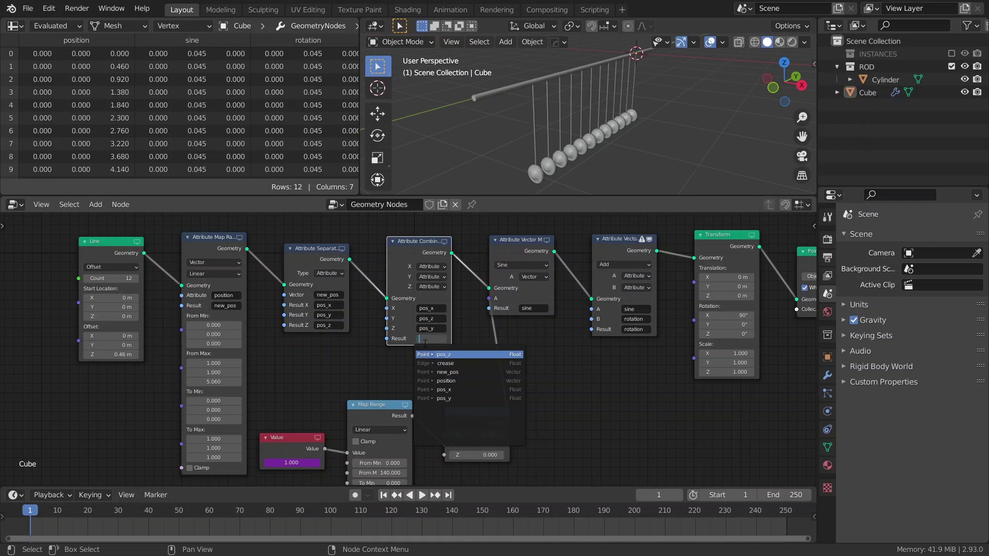
pyautogui.write('pos_f')
pyautogui.press('Return')
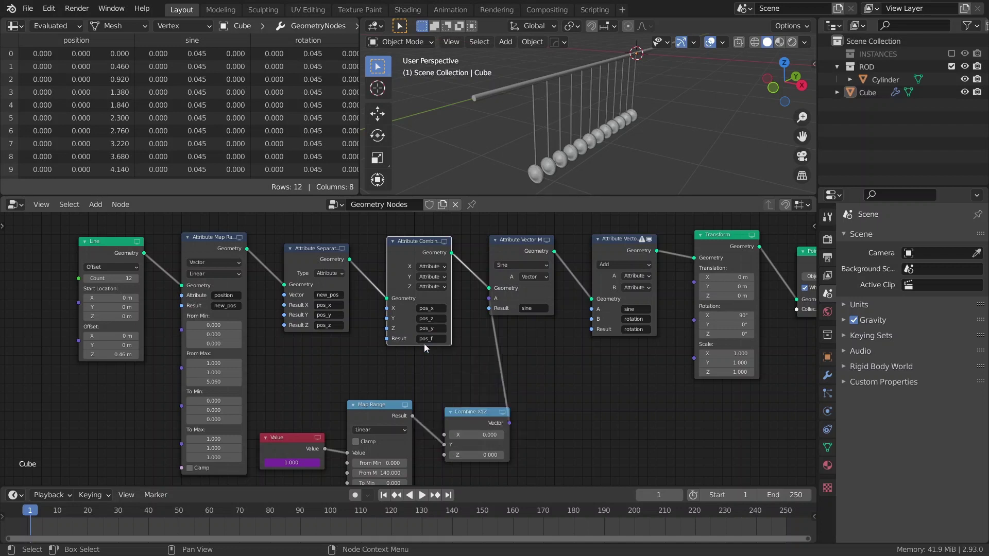
# Step: Enlarge the spreadsheet to check the new pos_f columns, then restore the layout
pyautogui.keyDown('ctrl'); pyautogui.hscroll(5, 215, 124); pyautogui.keyUp('ctrl')
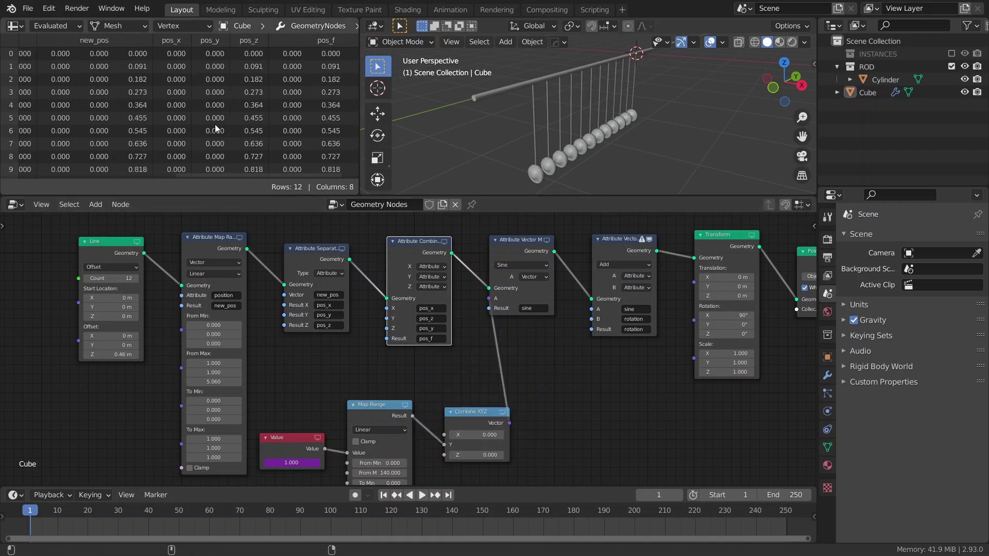
pyautogui.hotkey('ctrl', 'space')
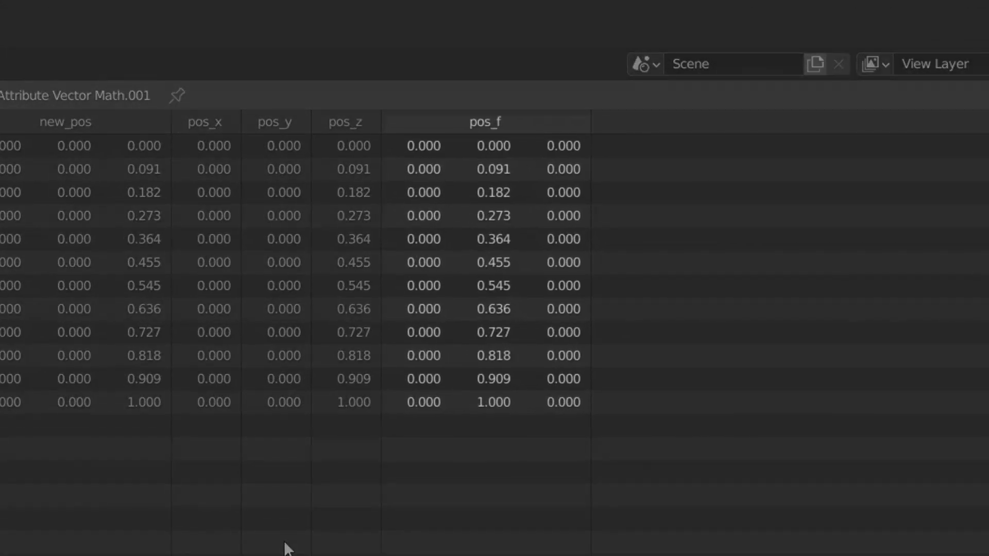
pyautogui.hotkey('ctrl', 'space')
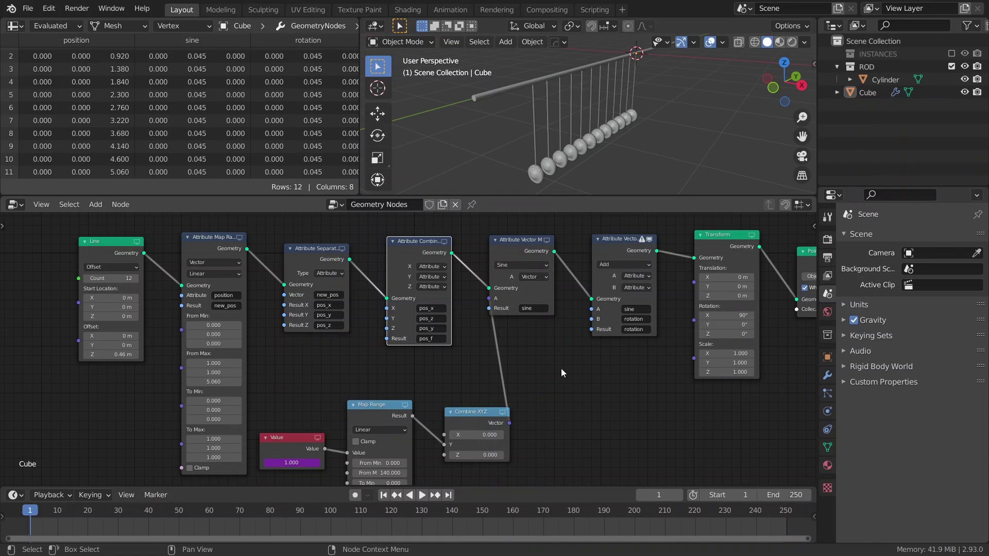
# Step: Insert an Attribute Vector Math node on the link with pos_f as input A
pyautogui.hotkey('shift', 'a')
pyautogui.click(558, 370)
pyautogui.write('attribute vec')
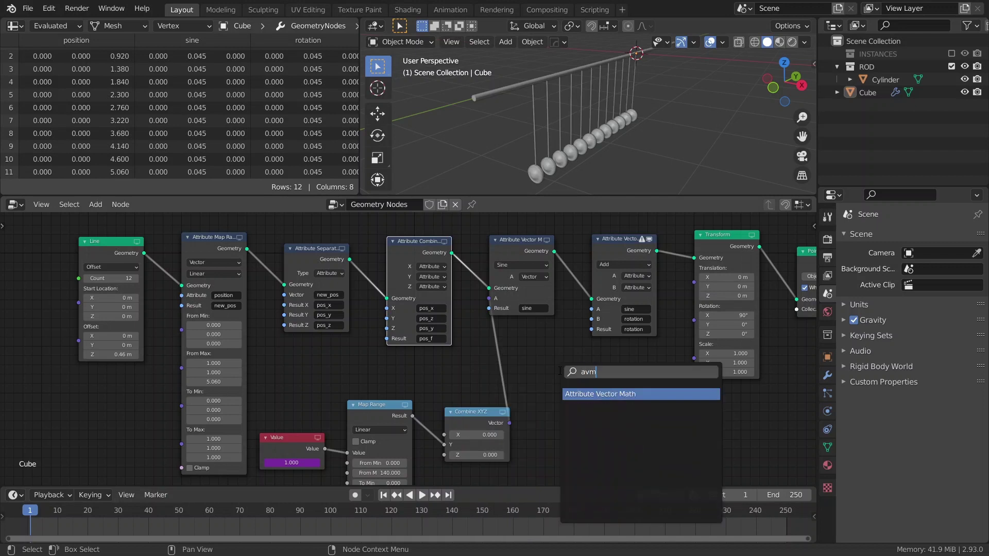
pyautogui.press('Return')
pyautogui.click(488, 244)
pyautogui.click(527, 318)
pyautogui.write('pos')
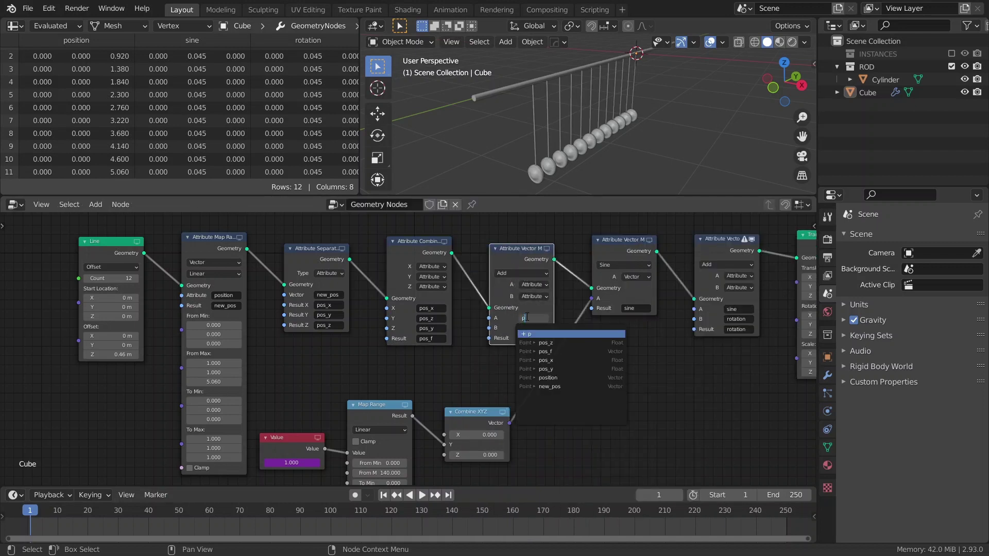
pyautogui.click(530, 351)
# Step: Make input B a vector fed by Combine XYZ and name the result waves
pyautogui.click(538, 296)
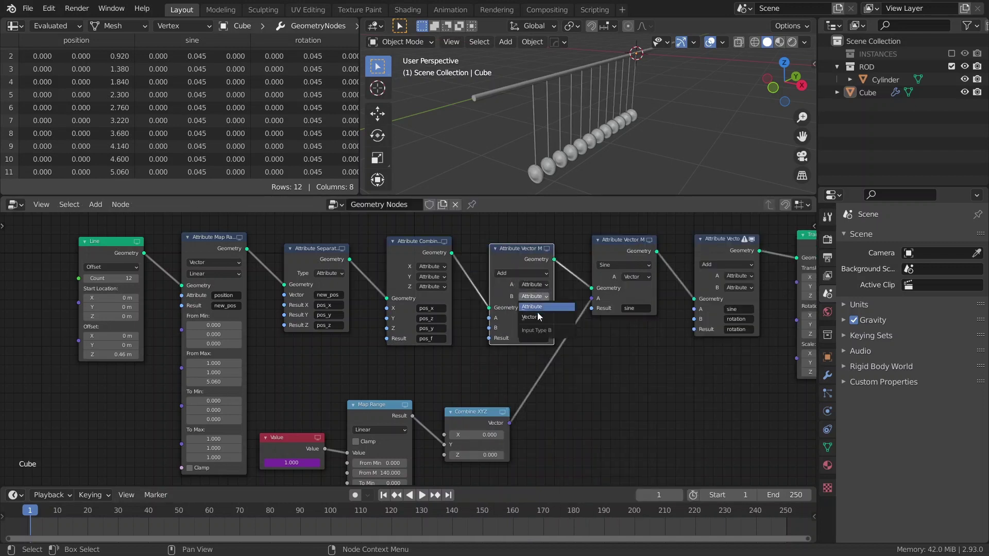
pyautogui.click(535, 317)
pyautogui.click(537, 364)
pyautogui.write('waves')
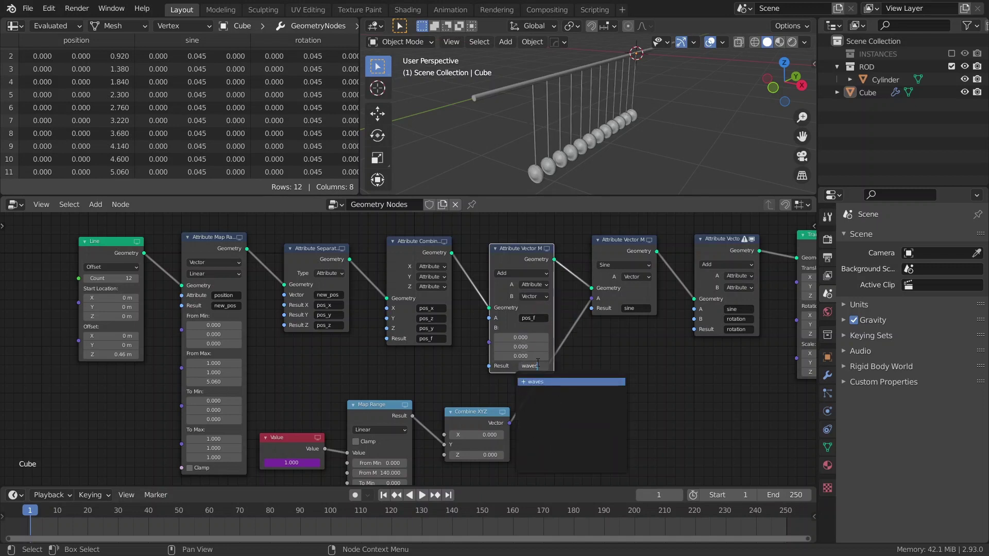
pyautogui.press('Return')
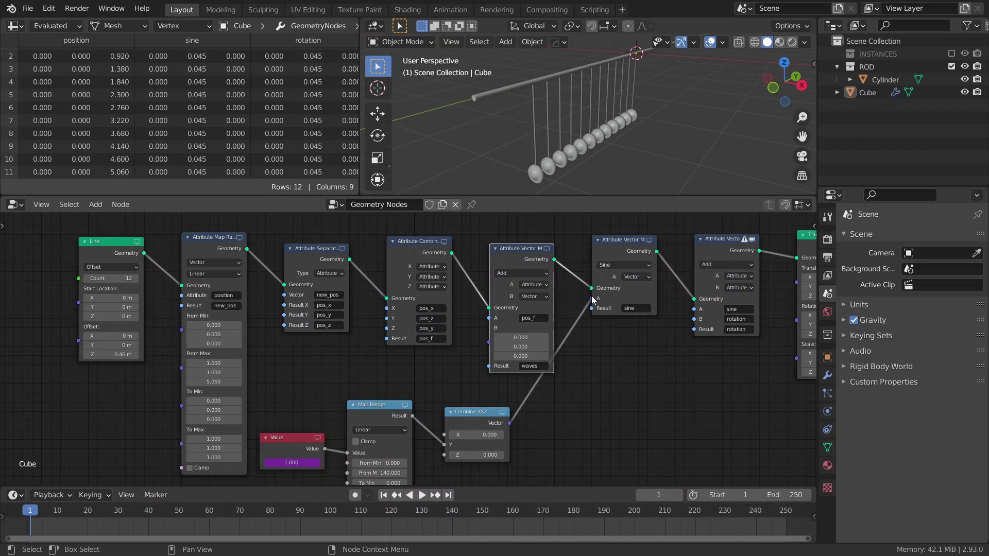
pyautogui.moveTo(592, 299); pyautogui.dragTo(488, 342)
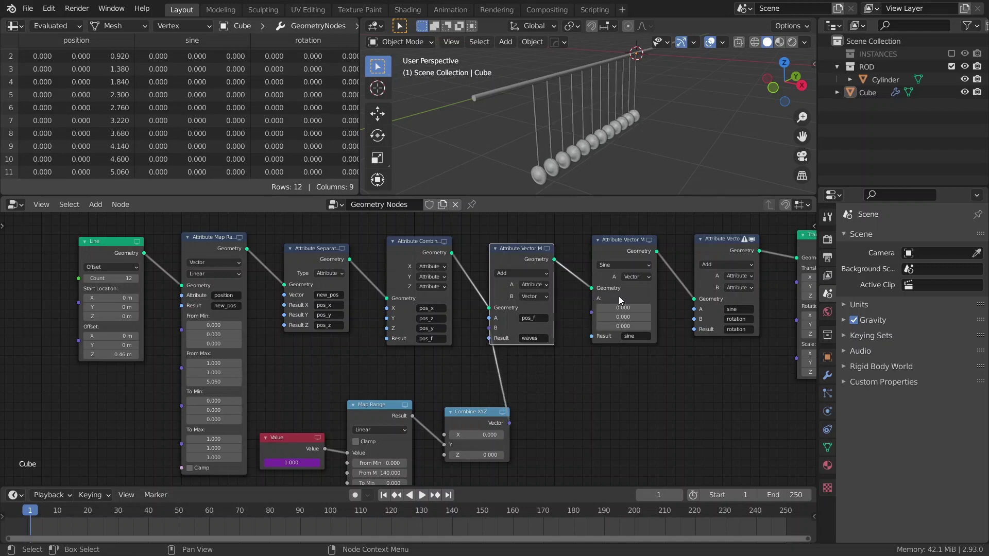
# Step: Switch the Sine node's input to the waves attribute
pyautogui.click(638, 279)
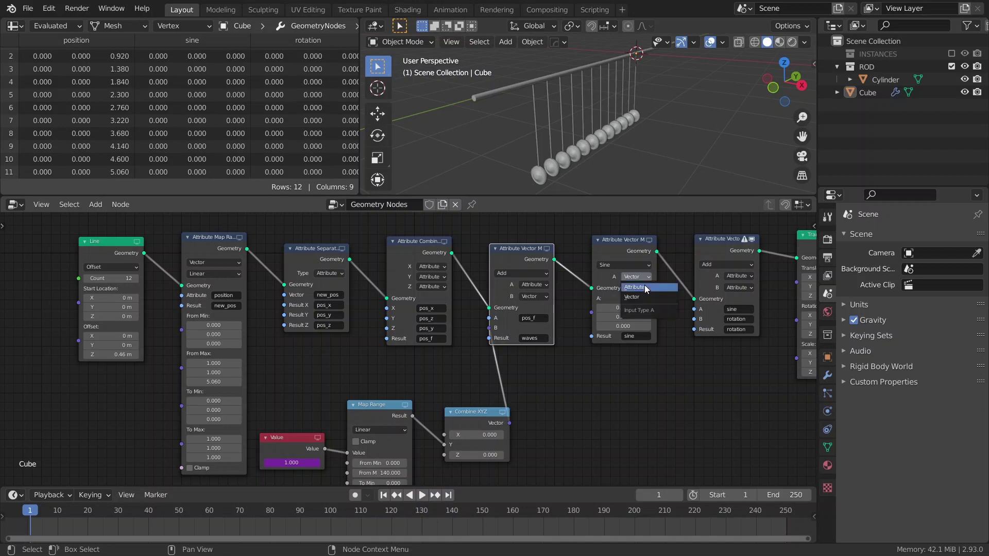
pyautogui.click(644, 288)
pyautogui.click(637, 298)
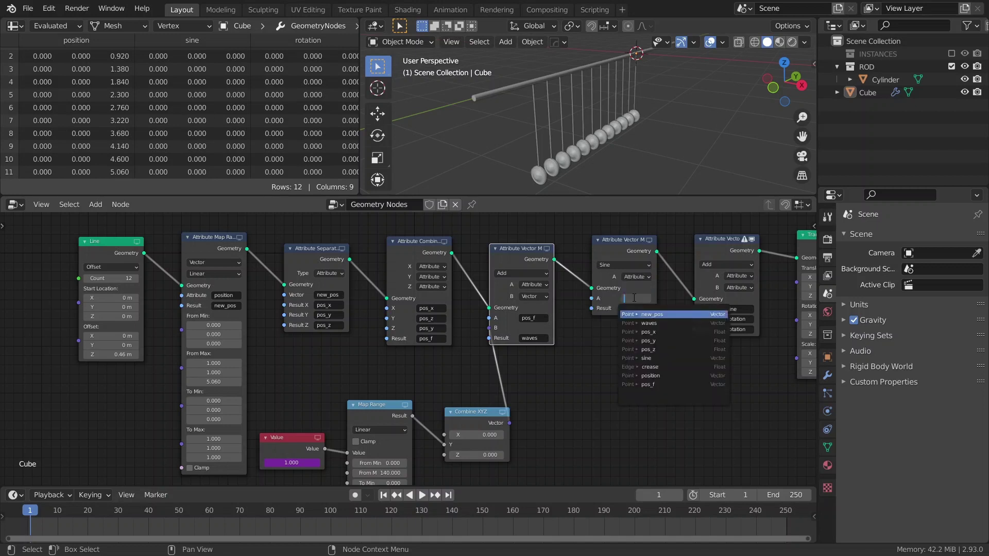
pyautogui.click(642, 325)
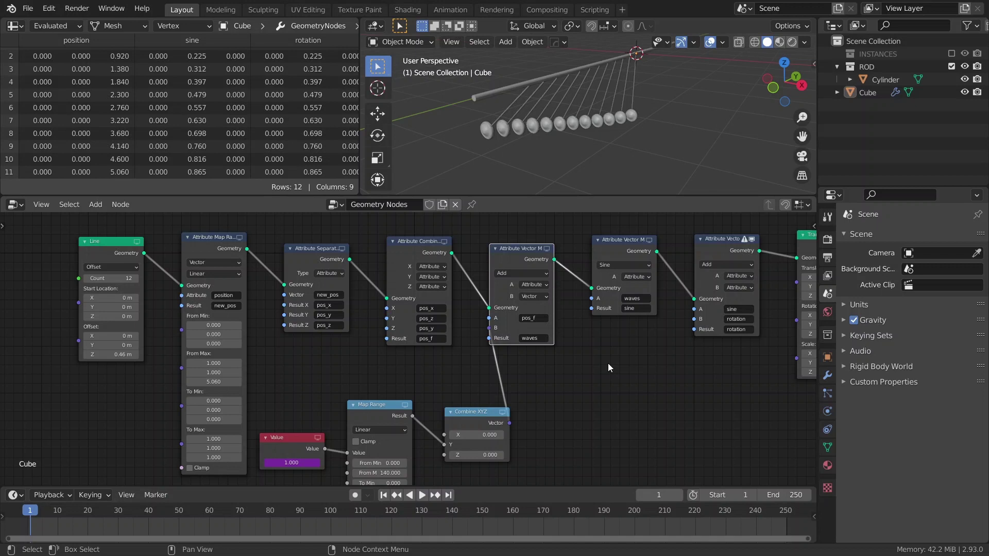
# Step: Play the animation to watch the pendulums swing, stop at frame 66, and deselect the nodes
pyautogui.press('space')
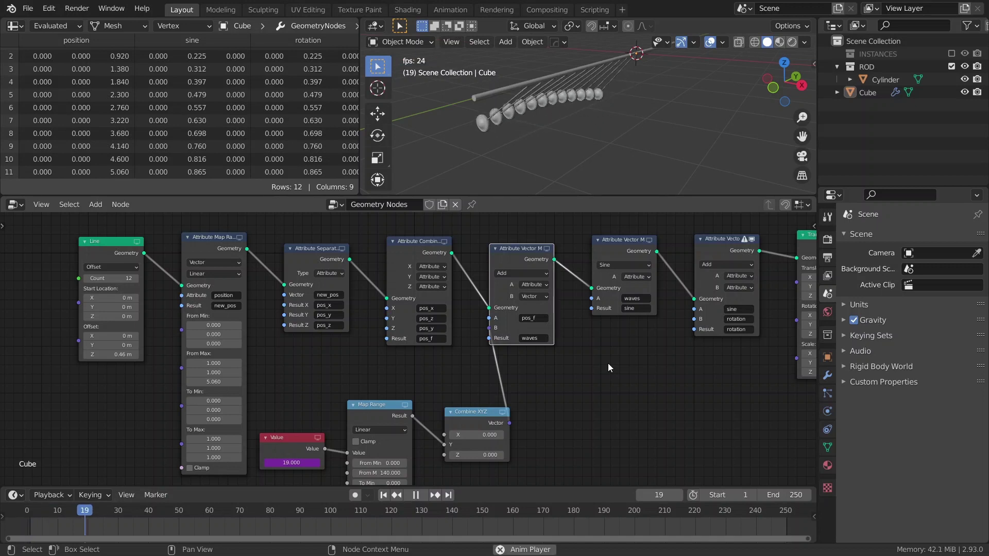
pyautogui.moveTo(687, 137)
pyautogui.mouseDown(button='middle')
pyautogui.moveTo(714, 132)
pyautogui.moveTo(690, 131)
pyautogui.mouseUp(button='middle')
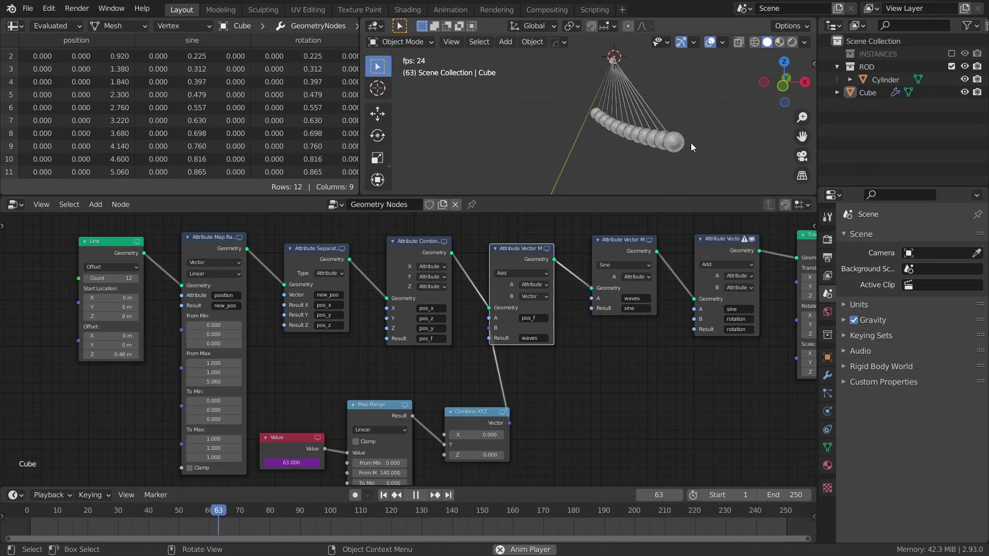
pyautogui.press('space')
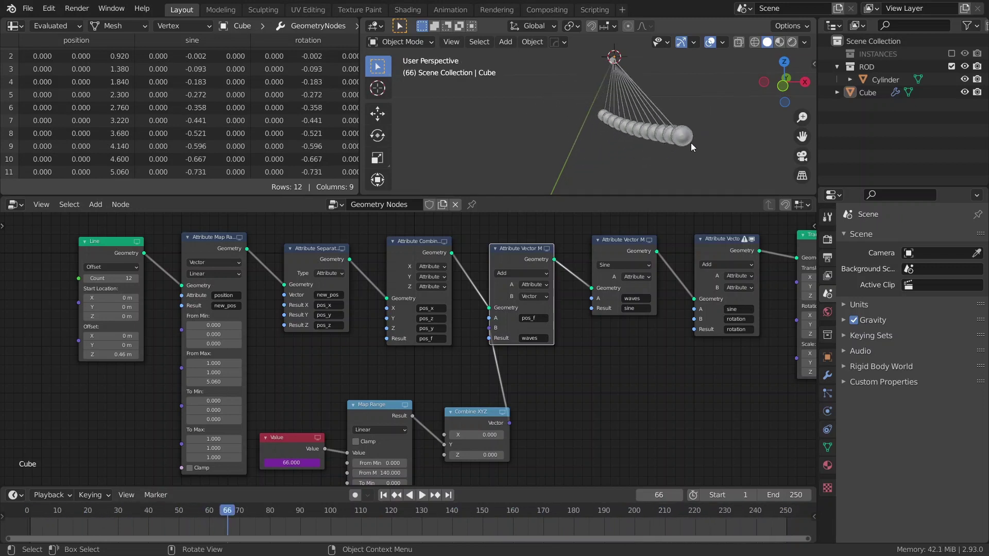
pyautogui.click(594, 369)
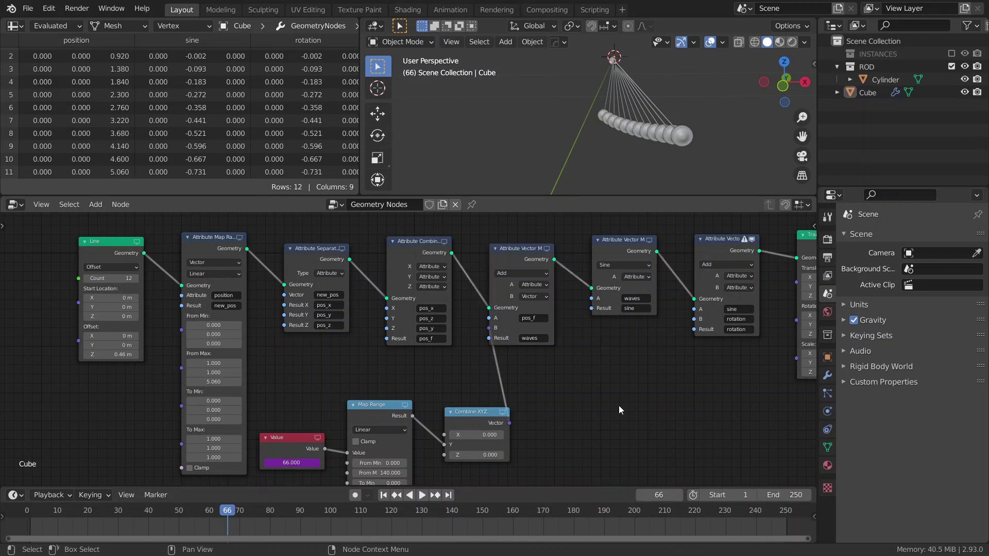
# Step: Insert an Attribute Math node set to Multiply, with A=pos_z and a float B input
pyautogui.hotkey('shift', 'a')
pyautogui.click(597, 381)
pyautogui.write('math')
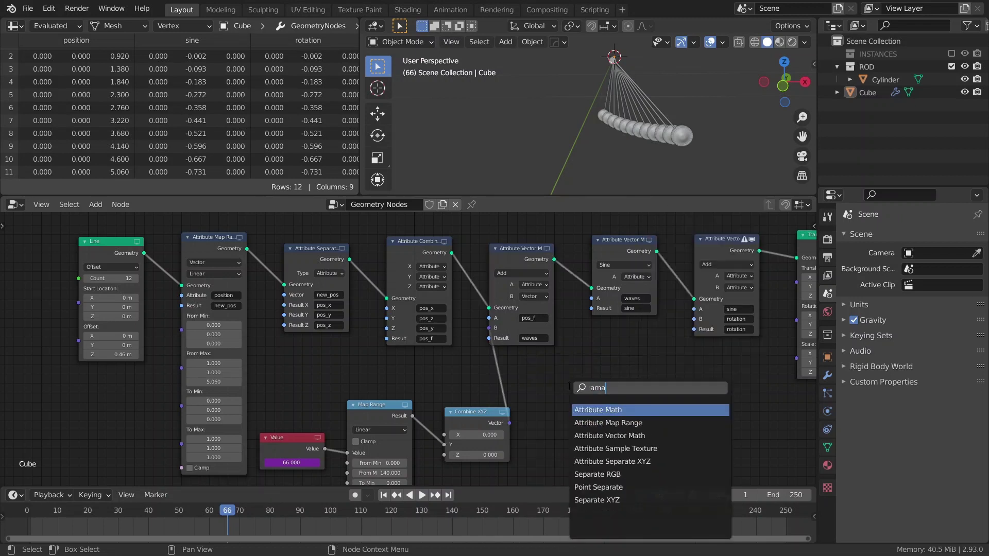
pyautogui.press('Return')
pyautogui.click(382, 239)
pyautogui.click(440, 318)
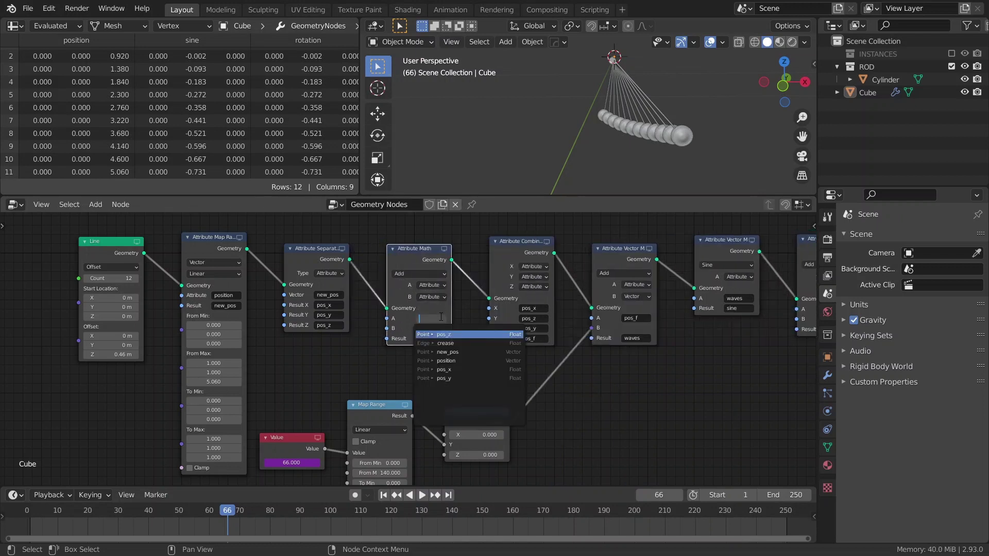
pyautogui.press('Return')
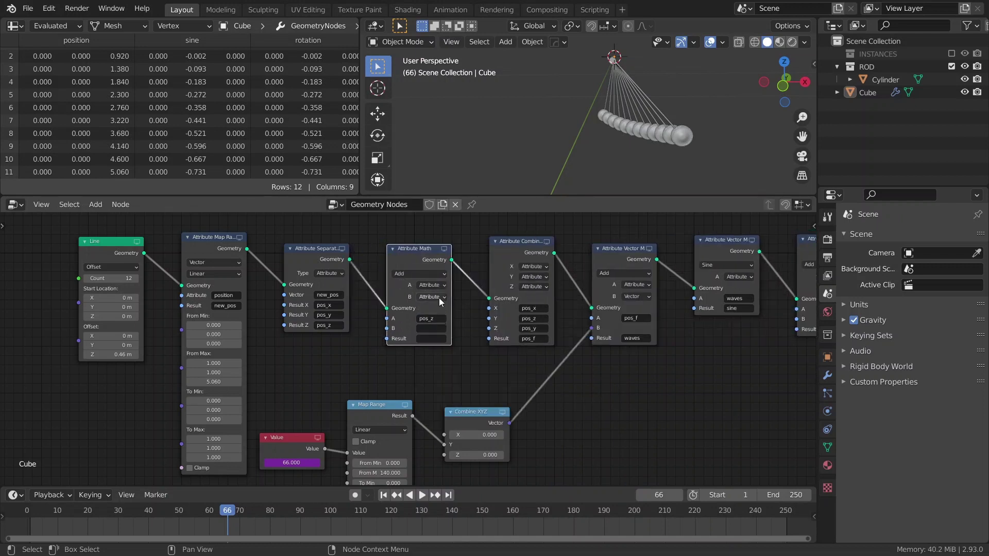
pyautogui.click(439, 298)
pyautogui.click(437, 319)
pyautogui.click(412, 278)
pyautogui.click(407, 320)
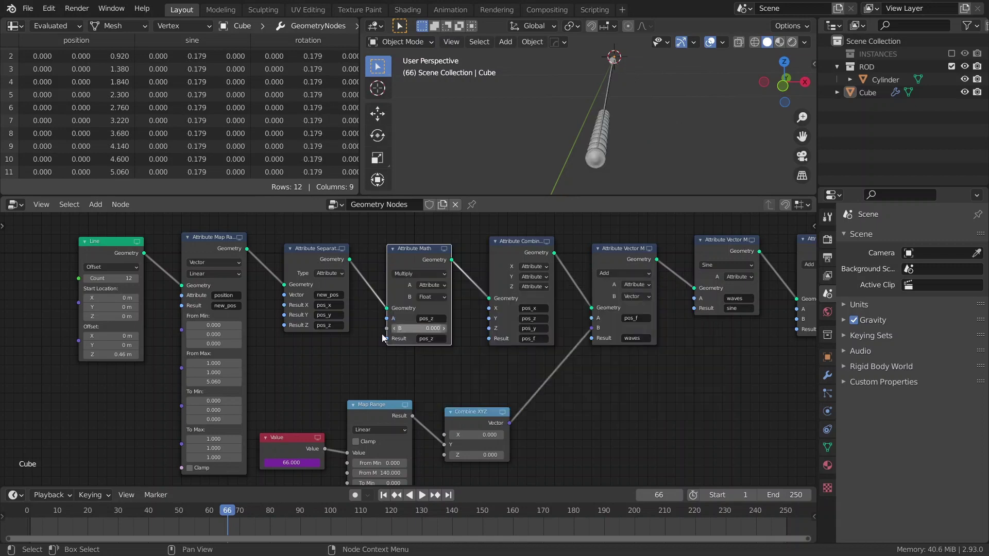
# Step: Shift the Line, Map Range and Attribute Separate nodes left and down to make room
pyautogui.scroll(-1, 336, 364)
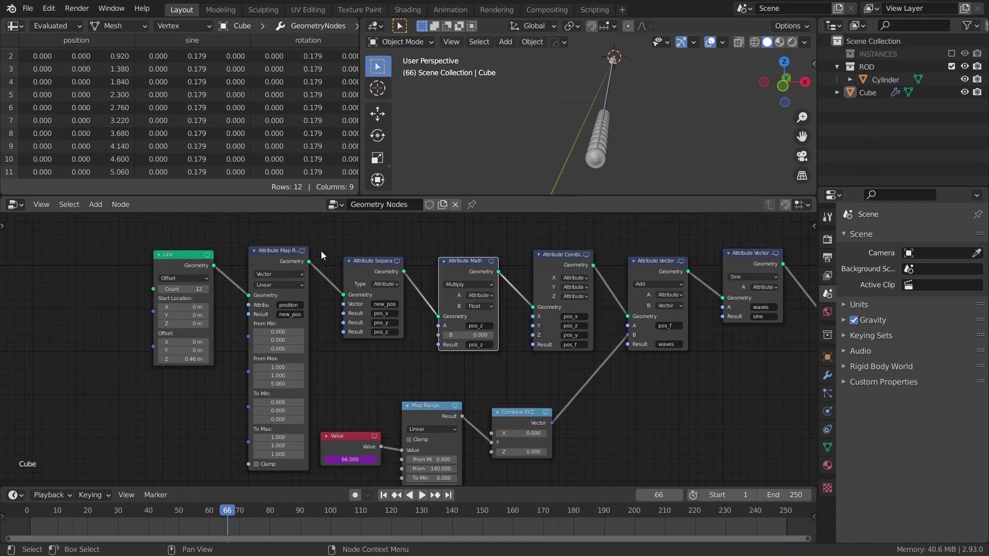
pyautogui.moveTo(324, 251); pyautogui.dragTo(83, 372)
pyautogui.press('g')
pyautogui.click(724, 381)
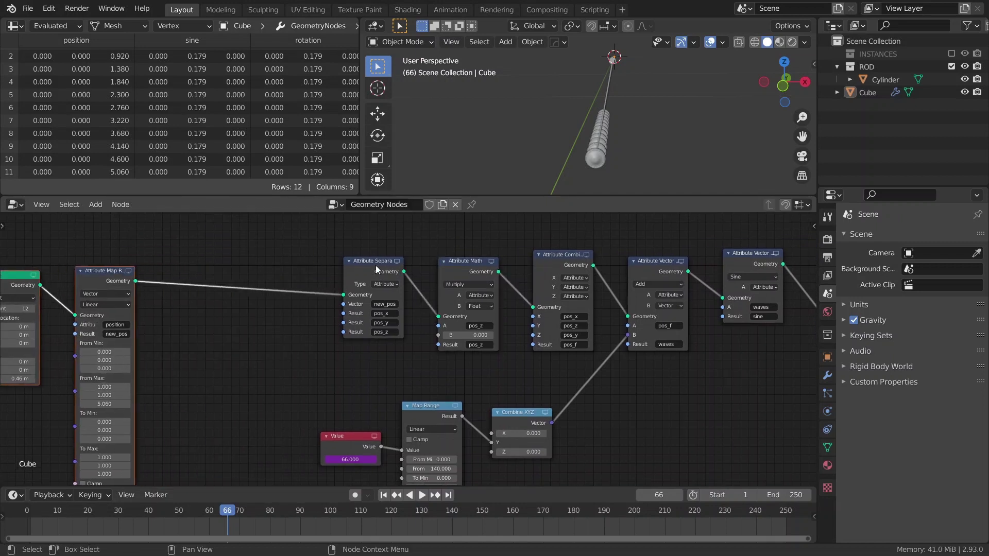
pyautogui.moveTo(377, 269); pyautogui.dragTo(268, 296)
# Step: Duplicate the Value and Map Range nodes, link the copy to Multiply B, and set Value to #frame
pyautogui.moveTo(346, 418); pyautogui.dragTo(386, 449)
pyautogui.press('g')
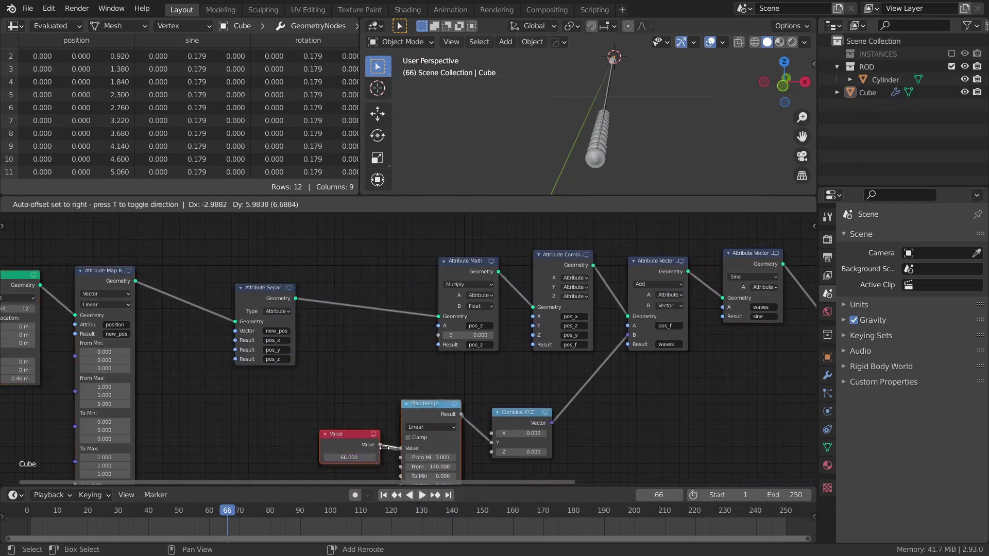
pyautogui.click(221, 443)
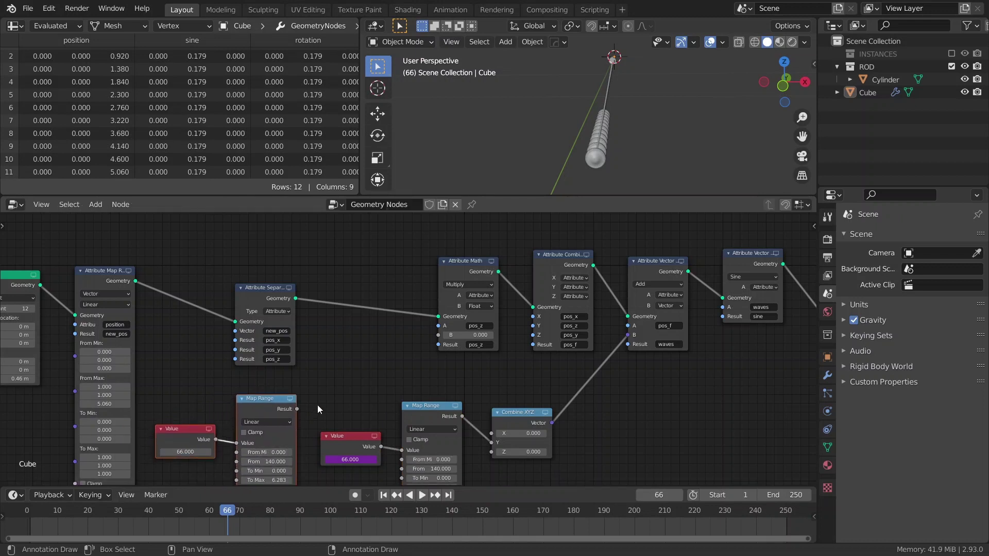
pyautogui.moveTo(297, 409); pyautogui.dragTo(438, 336)
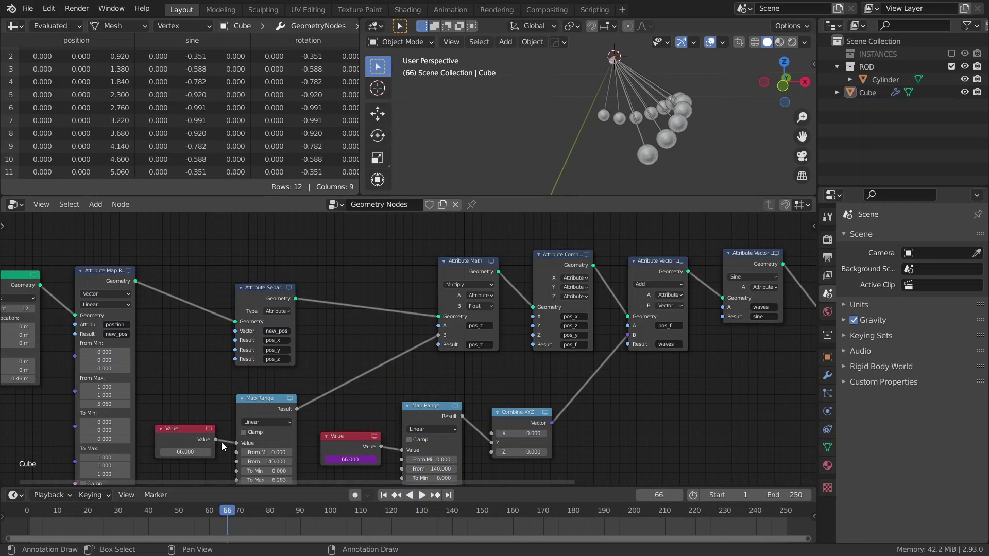
pyautogui.click(186, 452)
pyautogui.write('#')
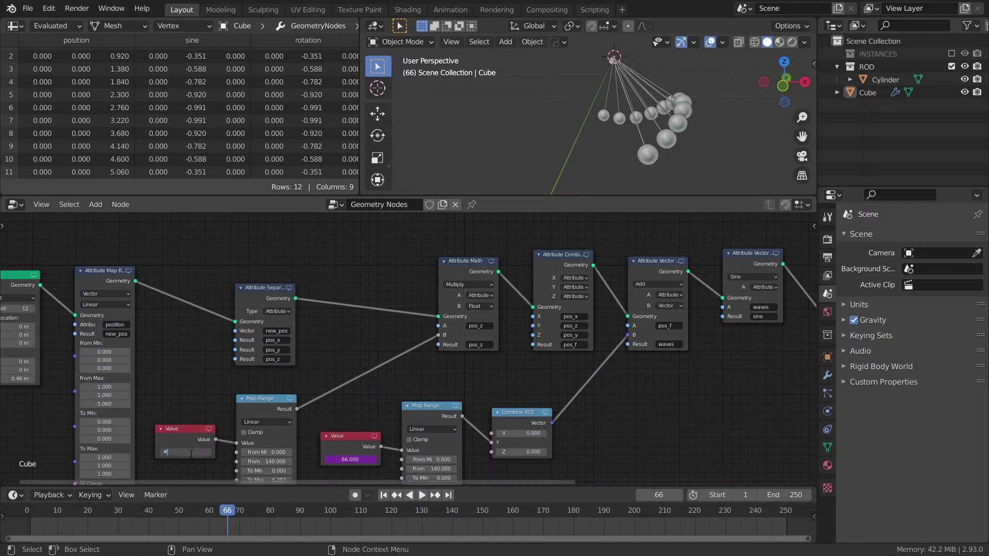
pyautogui.write('frame')
pyautogui.press('Return')
# Step: Play the animation from frame 1 to preview the wave, then stop playback
pyautogui.hotkey('shift', 'Left')
pyautogui.press('space')
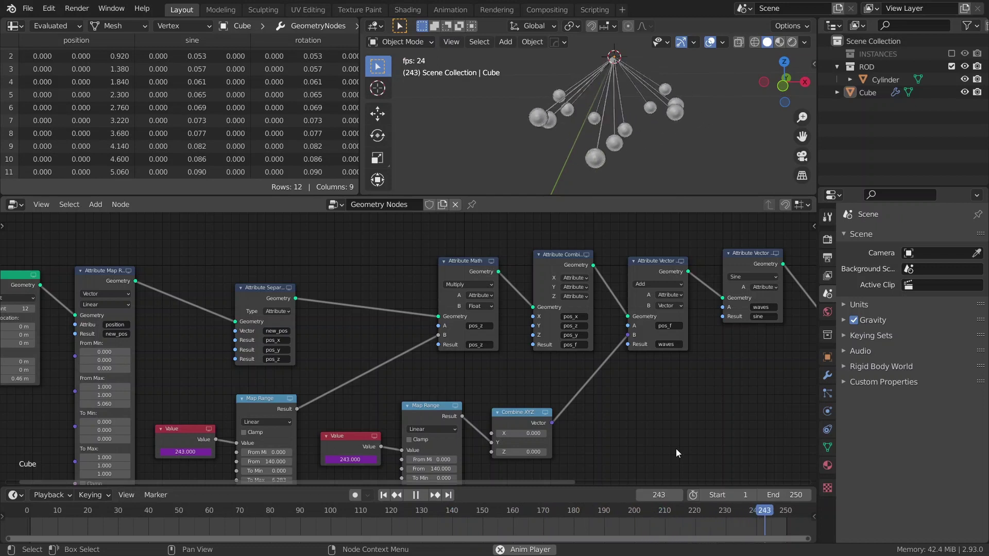
pyautogui.press('Escape')
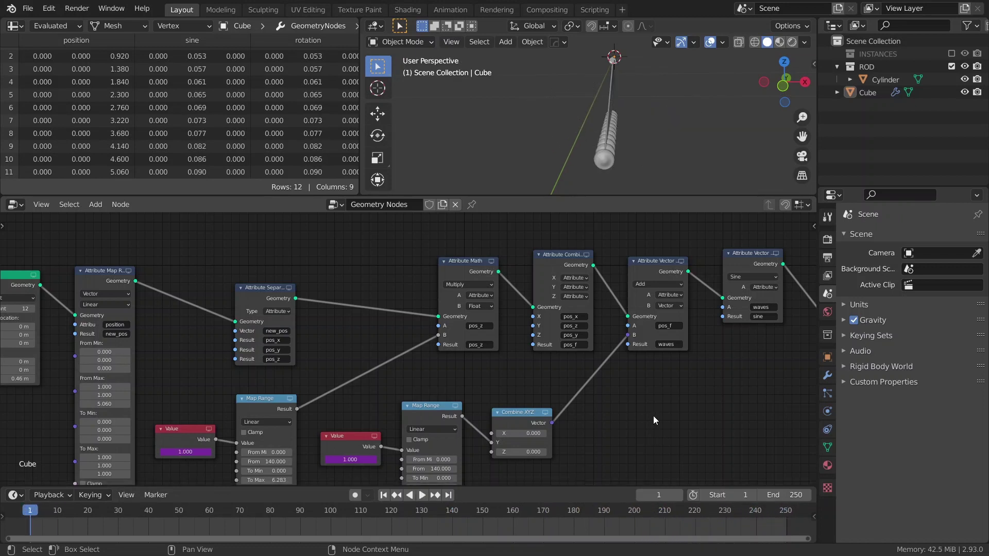
pyautogui.moveTo(653, 416); pyautogui.dragTo(376, 463)
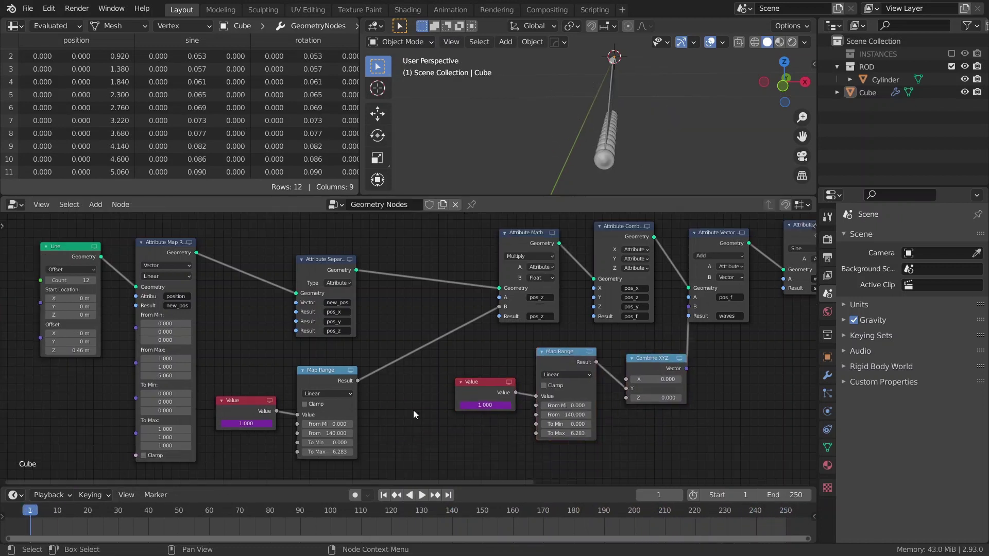
pyautogui.moveTo(319, 255); pyautogui.dragTo(341, 240)
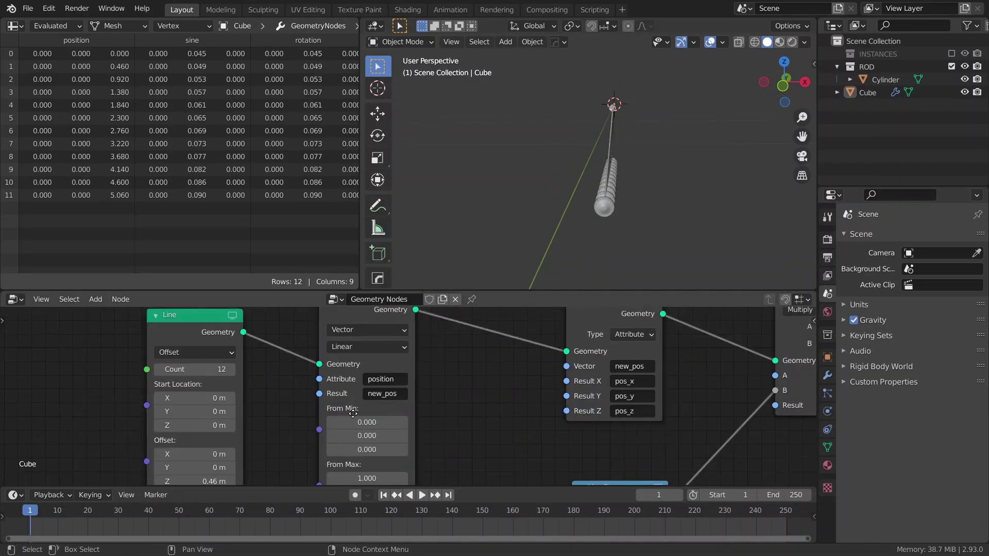
pyautogui.click(293, 364)
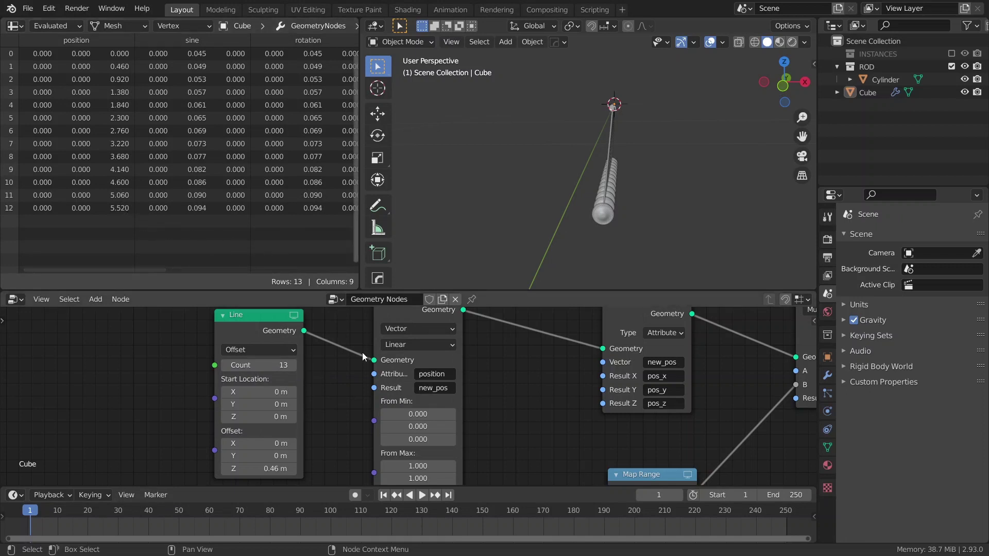
pyautogui.moveTo(426, 458); pyautogui.dragTo(431, 430, button='middle')
pyautogui.click(419, 466)
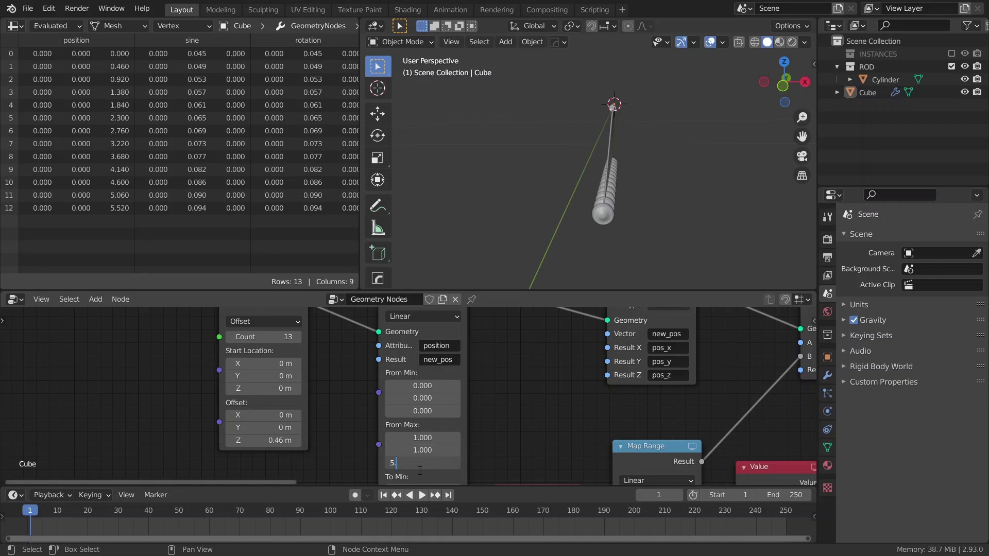
pyautogui.press('Return')
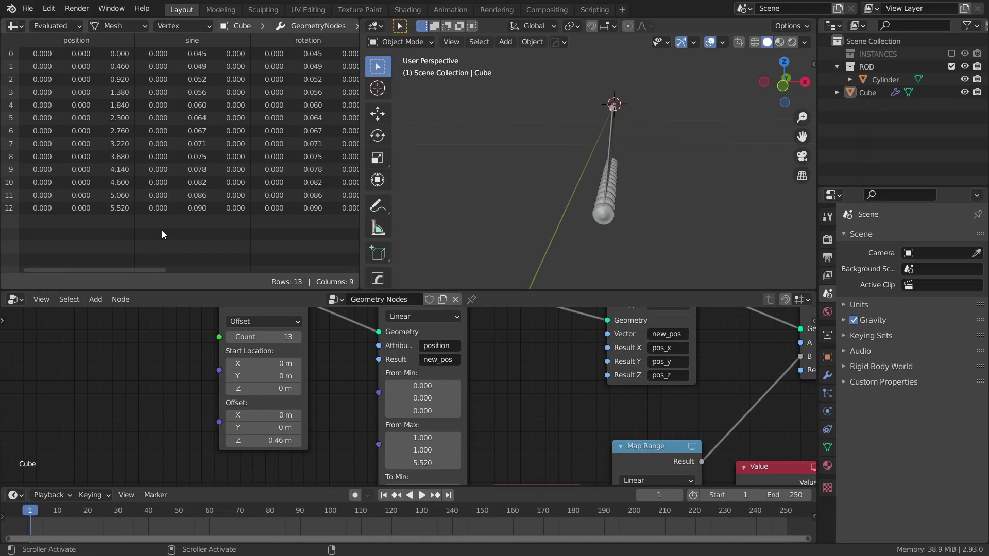
pyautogui.keyDown('ctrl'); pyautogui.hscroll(5, 162, 234); pyautogui.keyUp('ctrl')
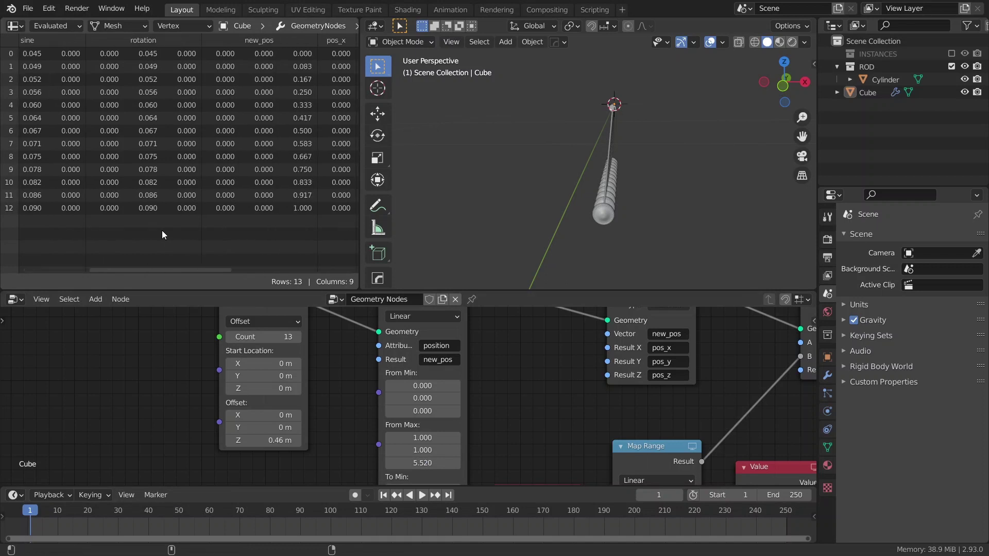
pyautogui.click(301, 338)
pyautogui.click(300, 338)
pyautogui.click(299, 339)
pyautogui.click(299, 338)
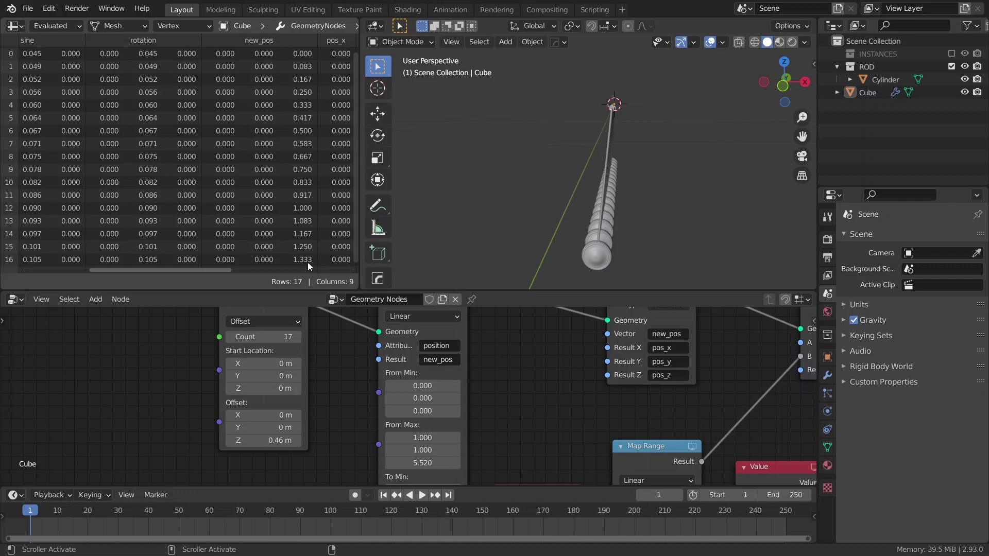
pyautogui.moveTo(314, 289); pyautogui.dragTo(326, 231)
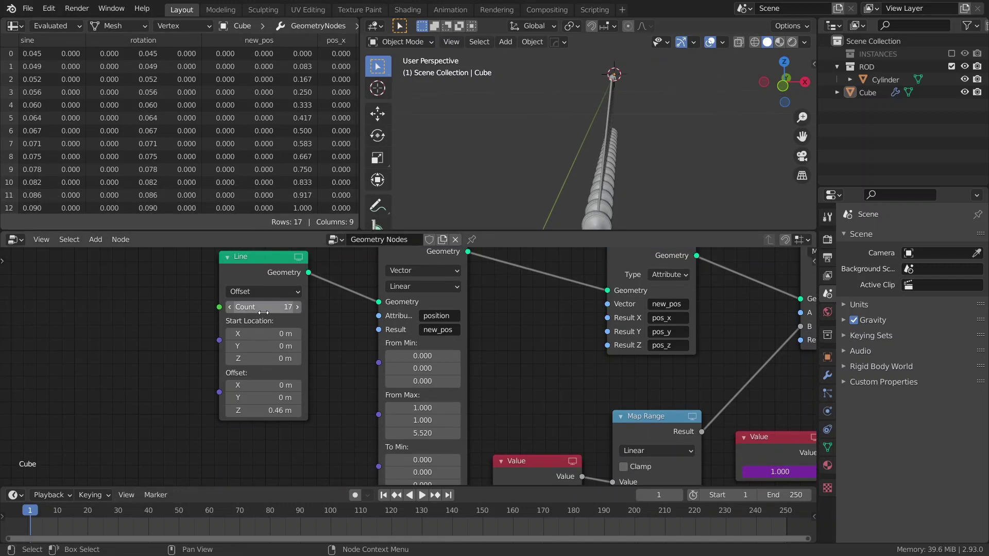
pyautogui.keyDown('ctrl'); pyautogui.scroll(-5, 264, 307); pyautogui.keyUp('ctrl')
pyautogui.keyDown('ctrl'); pyautogui.hscroll(-5, 100, 218); pyautogui.keyUp('ctrl')
pyautogui.click(419, 434)
pyautogui.write('5.')
pyautogui.press('Return')
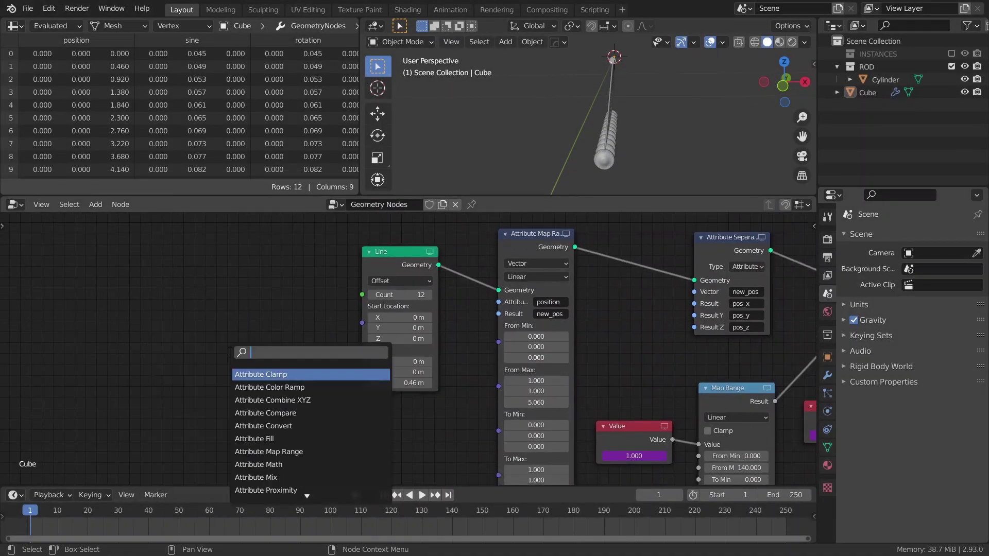
# Step: Add a Group Input node and expose Line's Count as a group input defaulting to 12
pyautogui.click(254, 387)
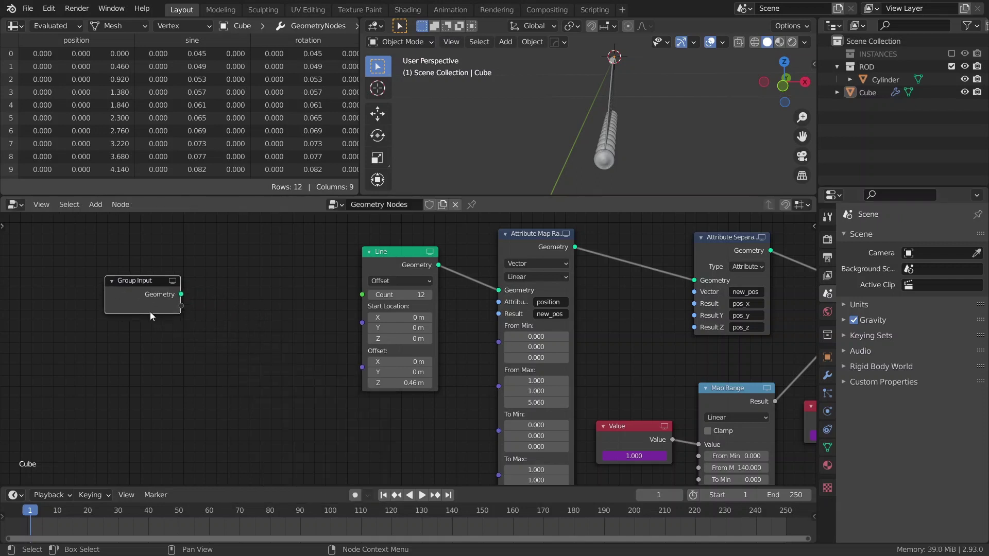
pyautogui.click(153, 317)
pyautogui.moveTo(359, 296); pyautogui.dragTo(181, 306)
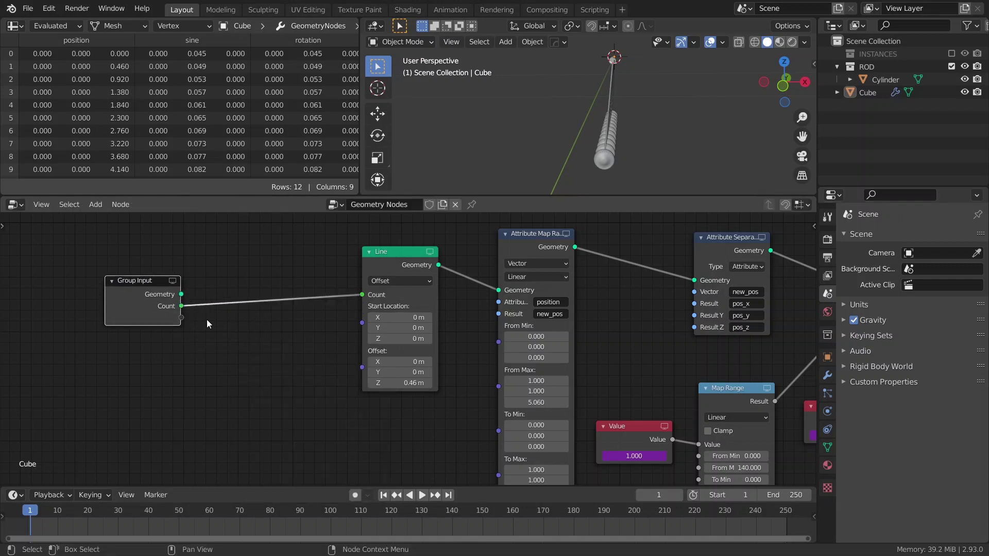
pyautogui.press('n')
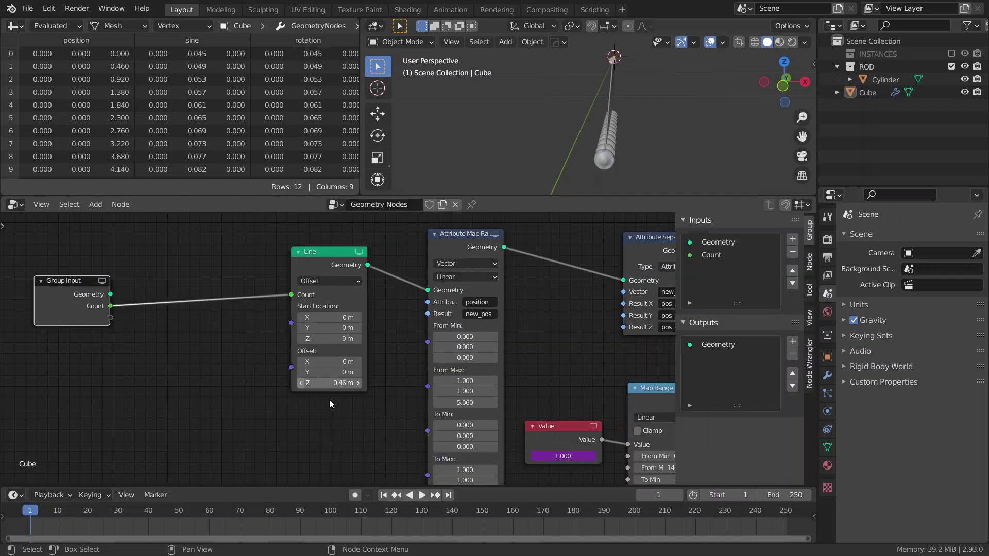
pyautogui.click(713, 256)
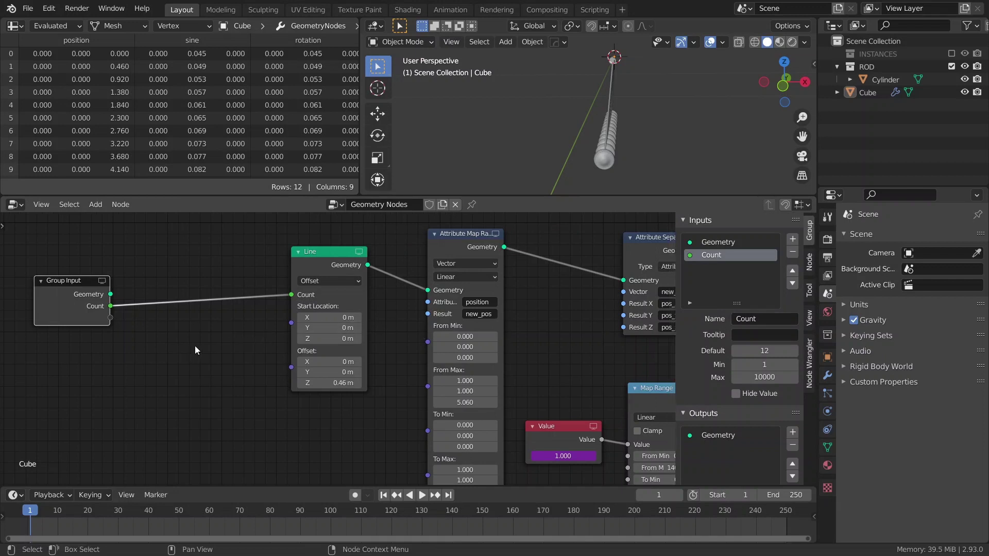
pyautogui.hotkey('shift', 'a')
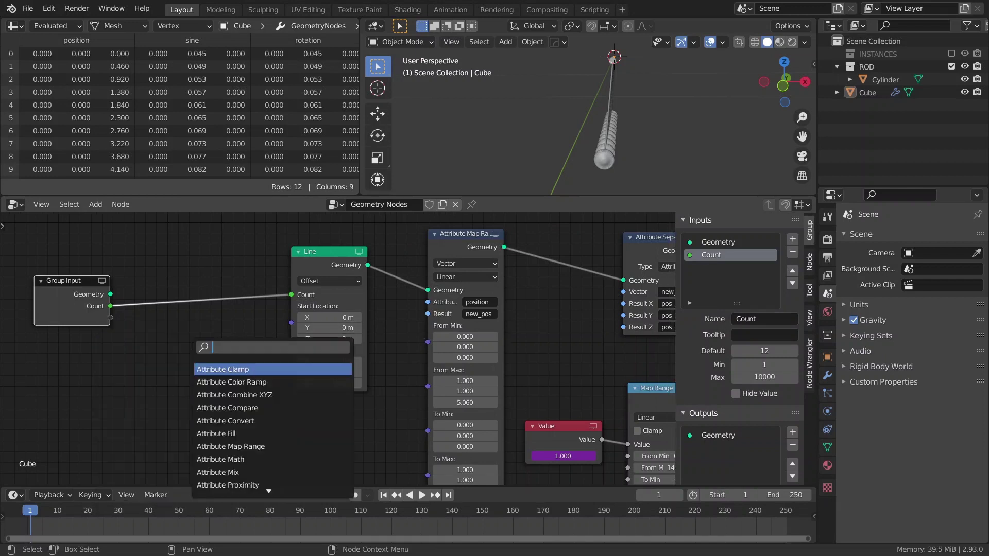
# Step: Feed a Combine XYZ with Z 0.46 into the Line node's Offset
pyautogui.write('comb')
pyautogui.press('Return')
pyautogui.click(175, 358)
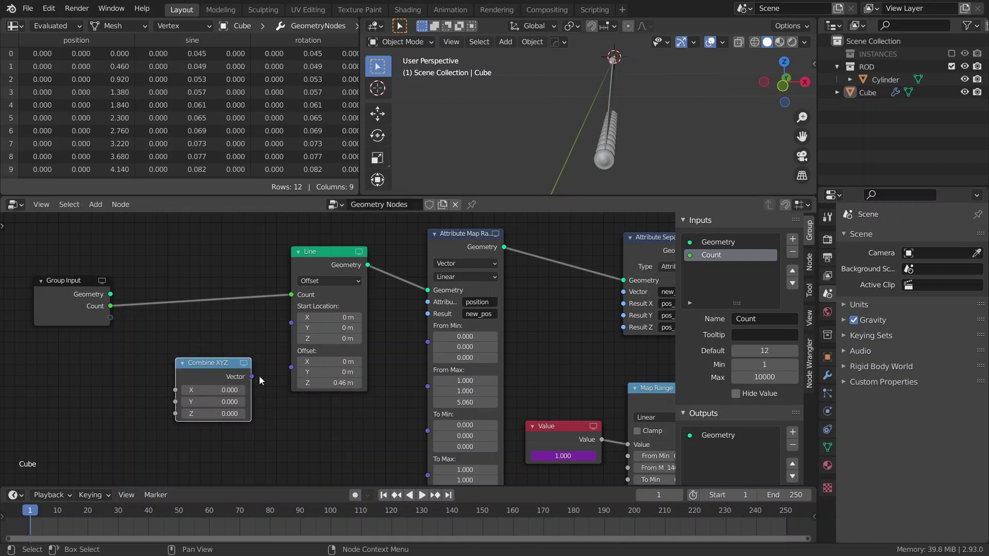
pyautogui.moveTo(252, 377); pyautogui.dragTo(291, 367)
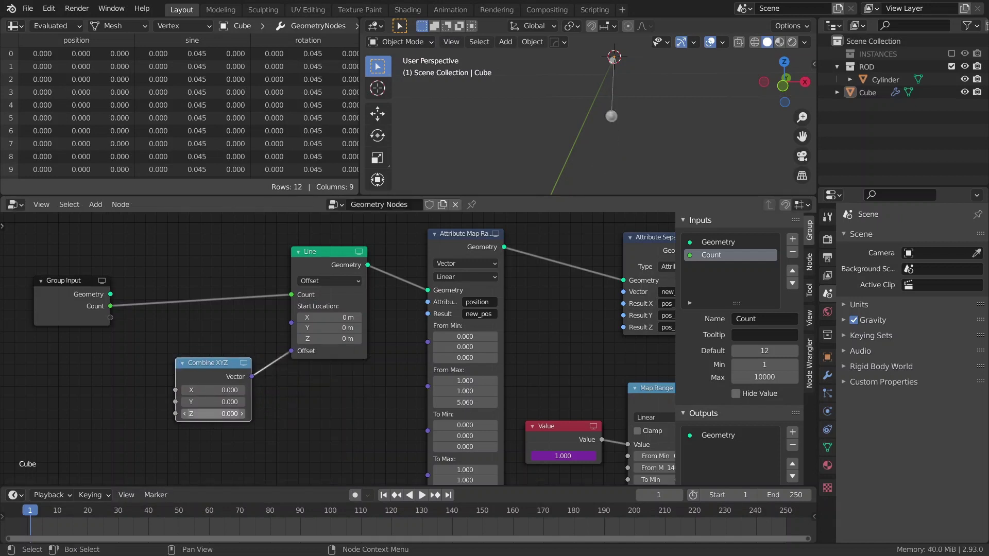
pyautogui.click(217, 414)
pyautogui.write('0.46')
pyautogui.press('Return')
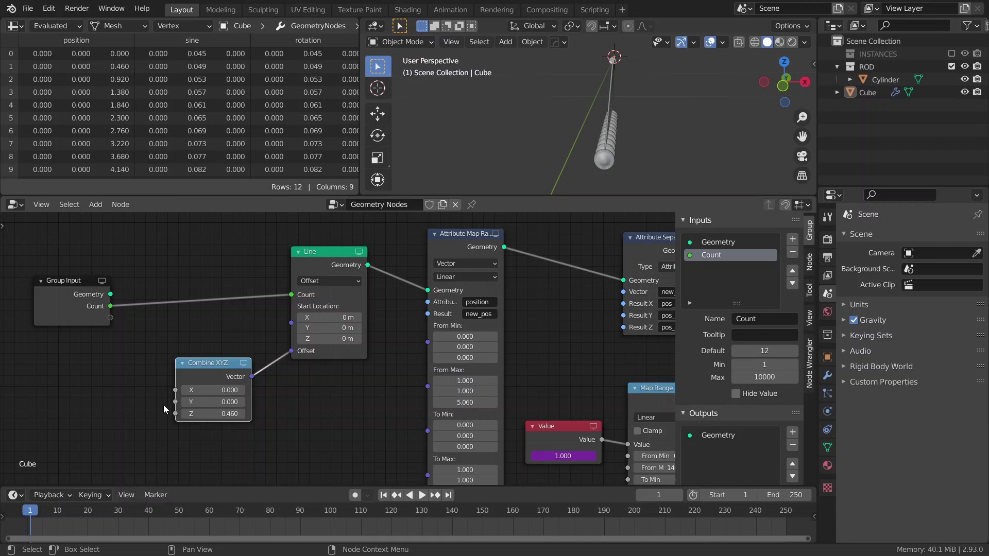
# Step: Expose the Combine XYZ Z value as a group input named Offset
pyautogui.moveTo(176, 413); pyautogui.dragTo(110, 317)
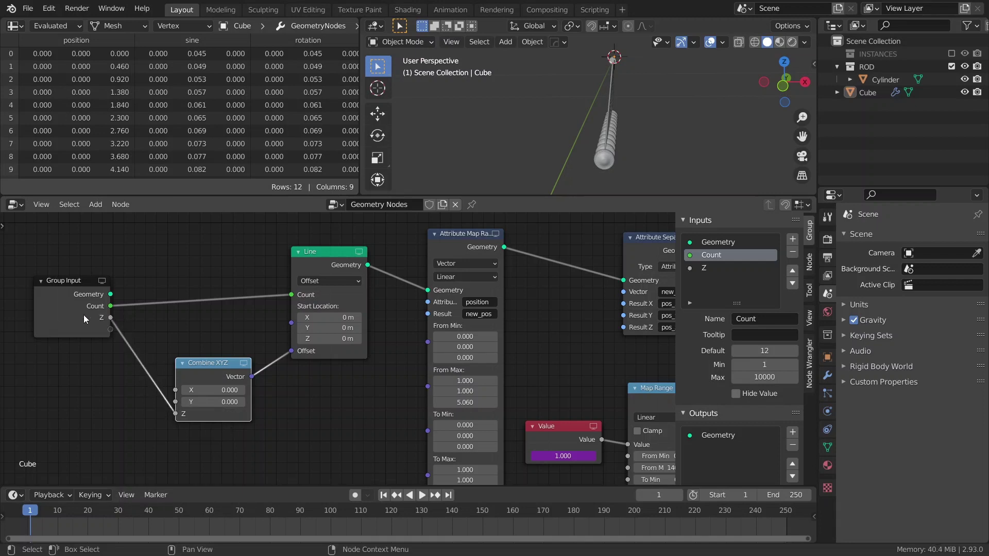
pyautogui.click(711, 267)
pyautogui.click(756, 319)
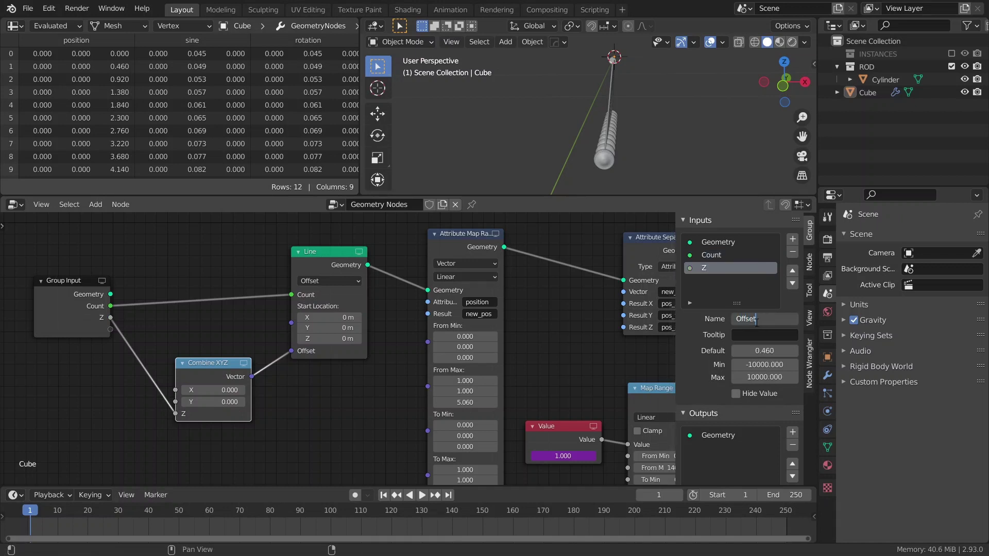
pyautogui.press('Return')
# Step: Duplicate the Combine XYZ node and connect the copy to Map Range's From Max
pyautogui.hotkey('shift', 'd')
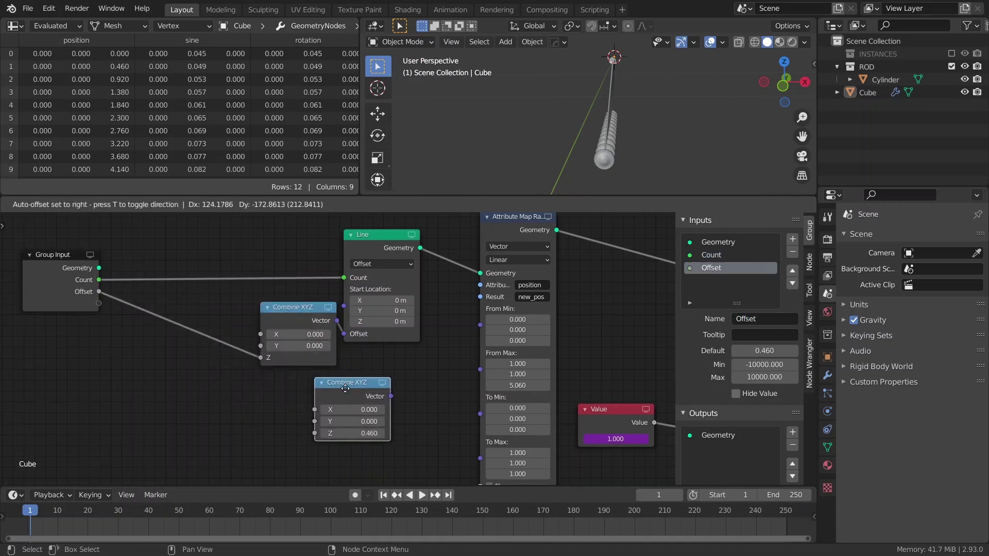
pyautogui.click(364, 395)
pyautogui.moveTo(414, 399); pyautogui.dragTo(479, 370)
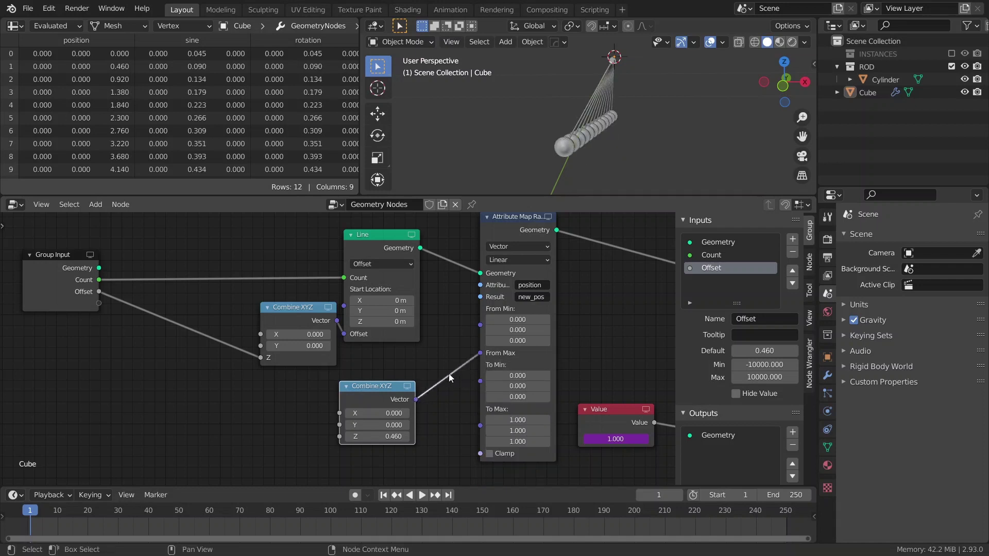
# Step: Add a Multiply Math node for Count × Offset and feed it into the lower Combine XYZ Z
pyautogui.hotkey('shift', 'a')
pyautogui.click(158, 357)
pyautogui.write('ma')
pyautogui.press('Return')
pyautogui.click(159, 359)
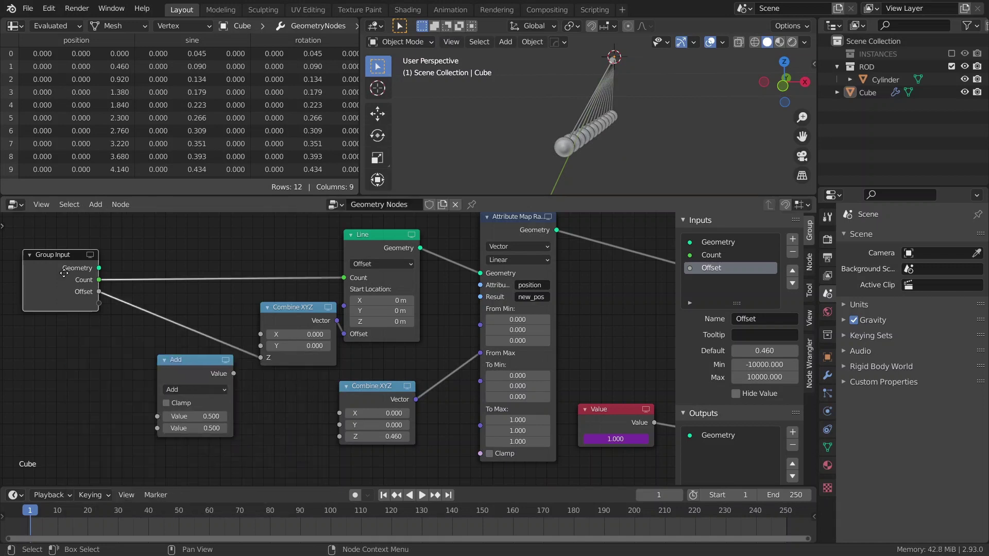
pyautogui.moveTo(51, 255); pyautogui.dragTo(32, 254)
pyautogui.moveTo(80, 280); pyautogui.dragTo(158, 428)
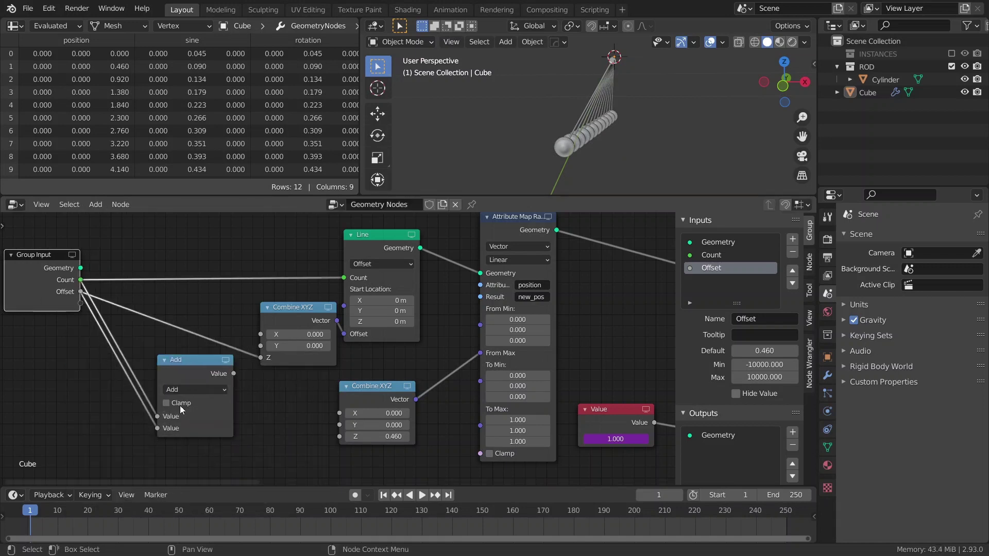
pyautogui.click(194, 391)
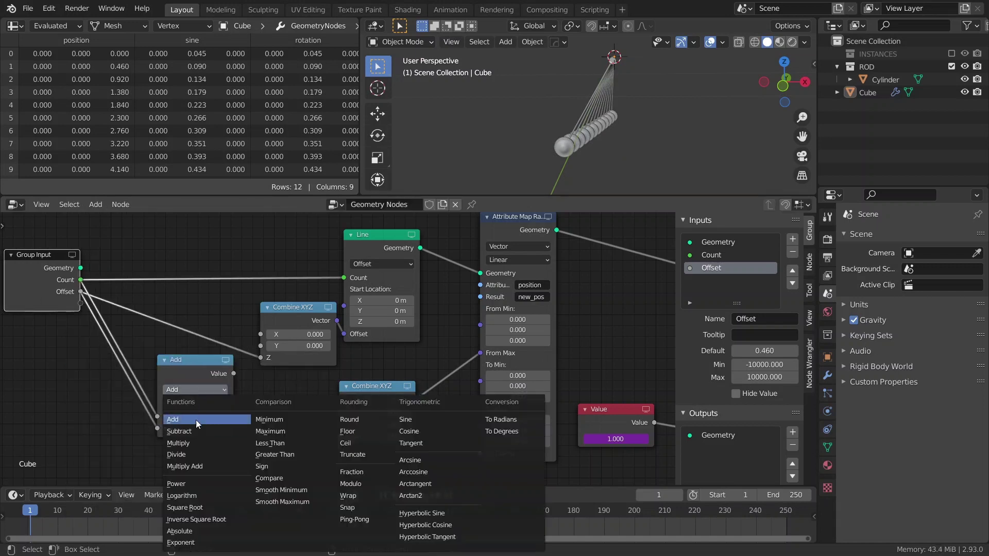
pyautogui.click(181, 443)
pyautogui.moveTo(234, 374); pyautogui.dragTo(339, 436)
pyautogui.moveTo(180, 375); pyautogui.dragTo(266, 397)
pyautogui.press('Home')
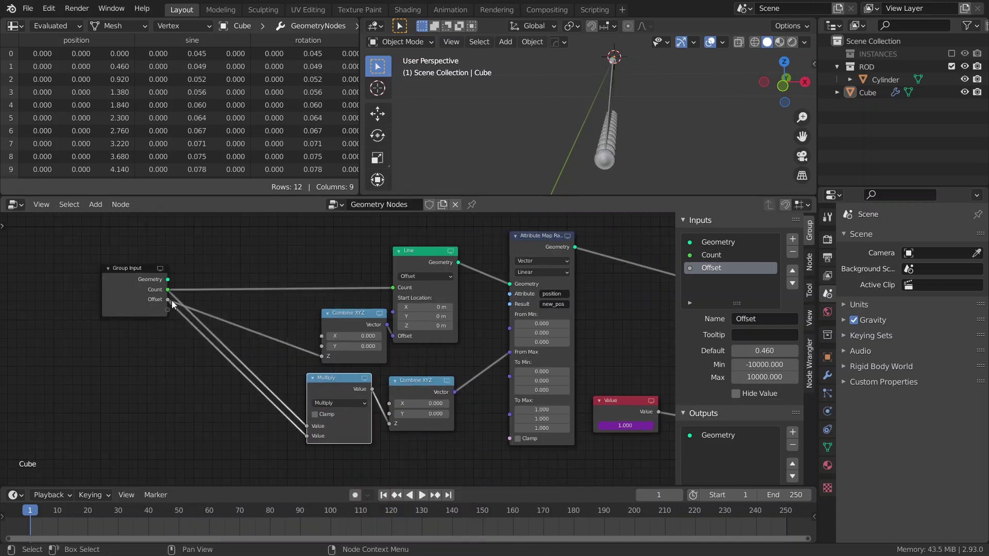
# Step: Add a reroute point on the Offset link and drop a new Math node onto it
pyautogui.keyDown('shift'); pyautogui.moveTo(198, 327); pyautogui.dragTo(188, 342, button='right'); pyautogui.keyUp('shift')
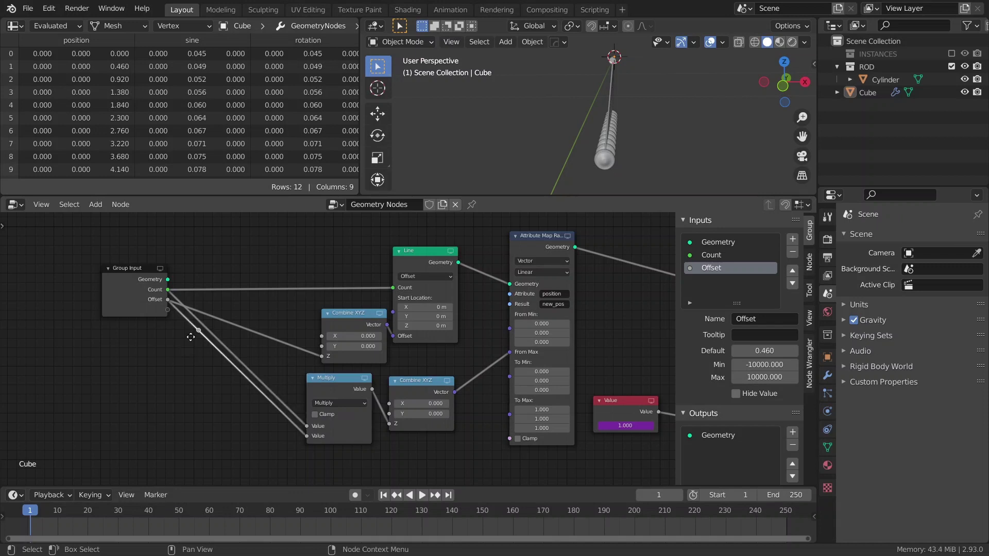
pyautogui.press('g')
pyautogui.click(172, 443)
pyautogui.hotkey('shift', 'a')
pyautogui.click(202, 384)
pyautogui.write('ma')
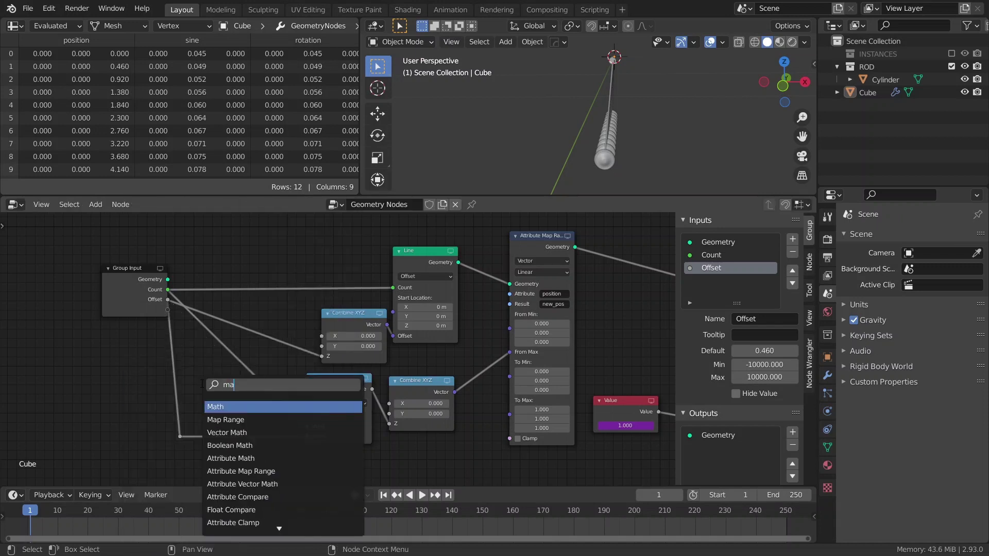
pyautogui.press('Return')
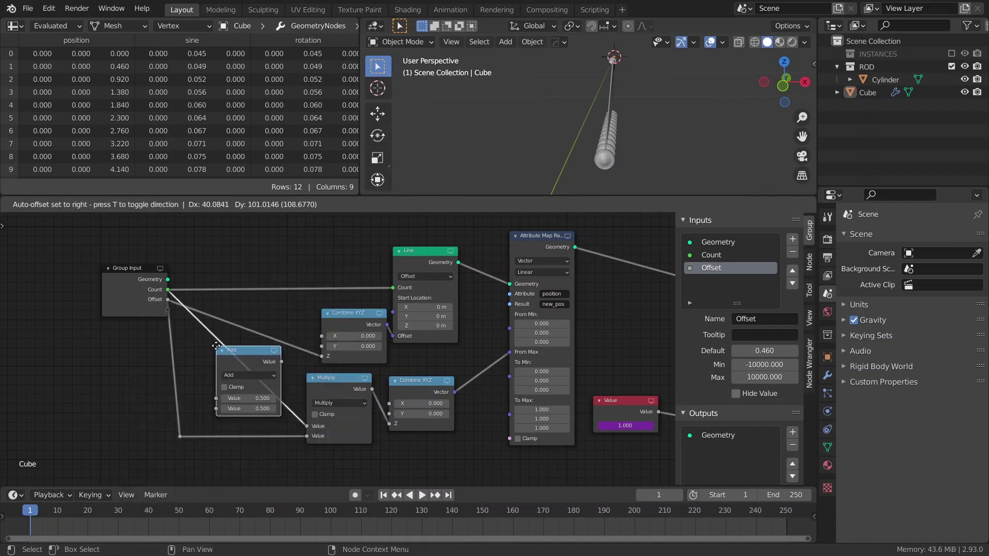
pyautogui.click(216, 346)
# Step: Make the new Math node Subtract 1, then enlarge the spreadsheet to show new_pos
pyautogui.click(240, 375)
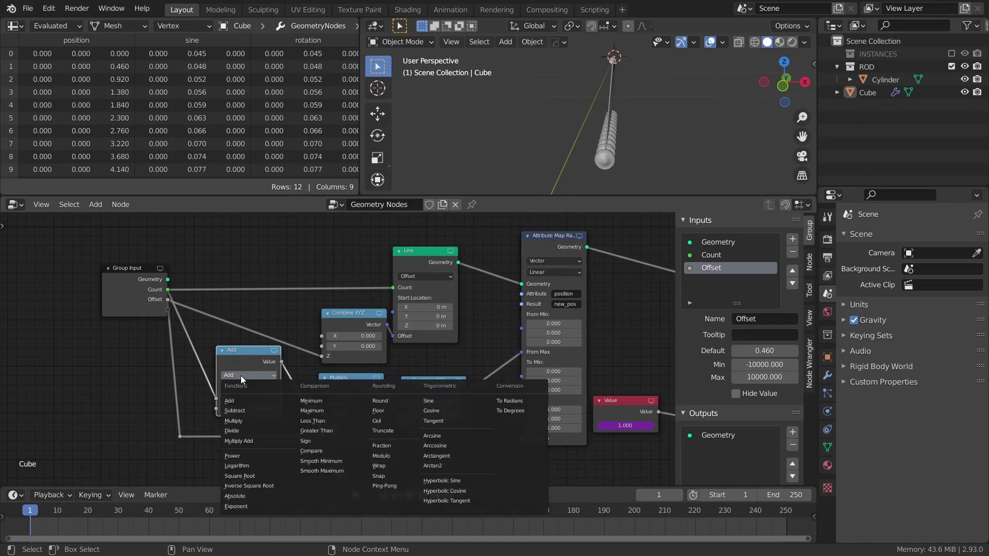
pyautogui.click(243, 410)
pyautogui.click(242, 410)
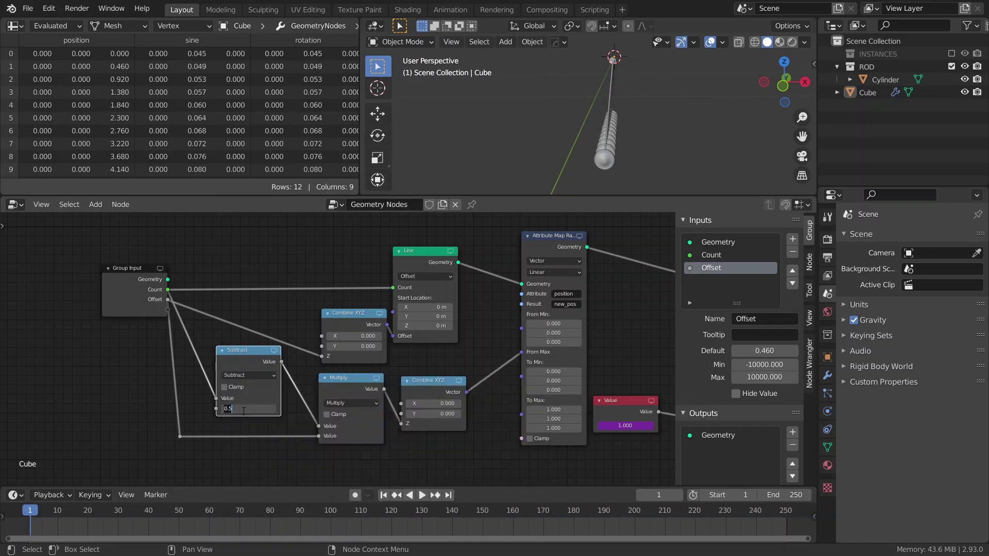
pyautogui.write('1')
pyautogui.press('Return')
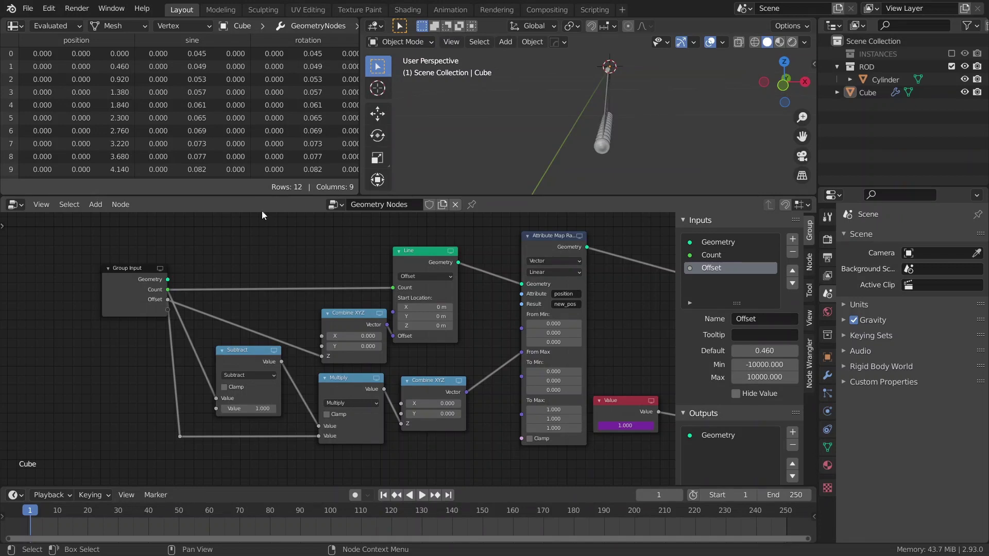
pyautogui.moveTo(262, 197); pyautogui.dragTo(260, 263)
pyautogui.keyDown('ctrl'); pyautogui.hscroll(5, 267, 225); pyautogui.keyUp('ctrl')
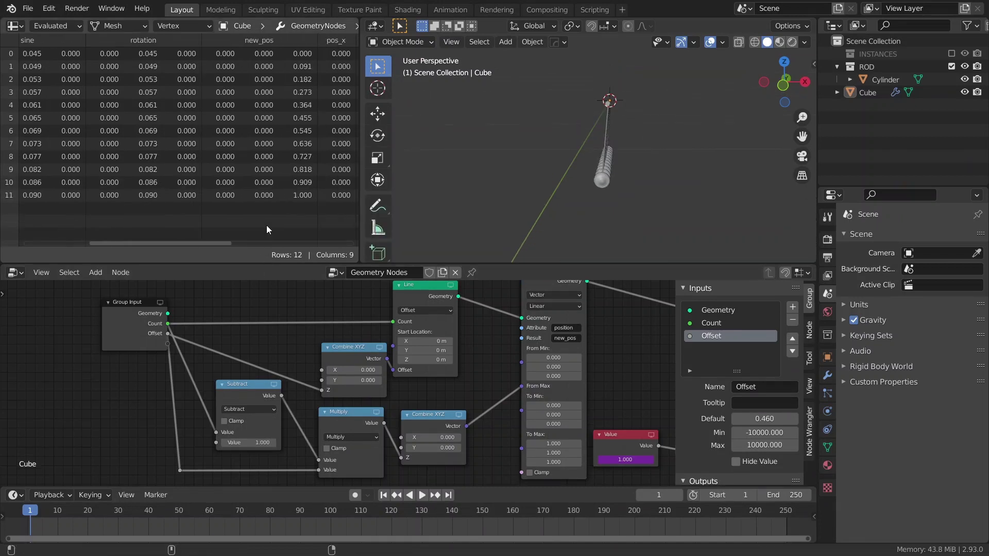
# Step: Raise the pendulum Count to 15 in the geometry nodes modifier
pyautogui.click(827, 376)
pyautogui.click(963, 295)
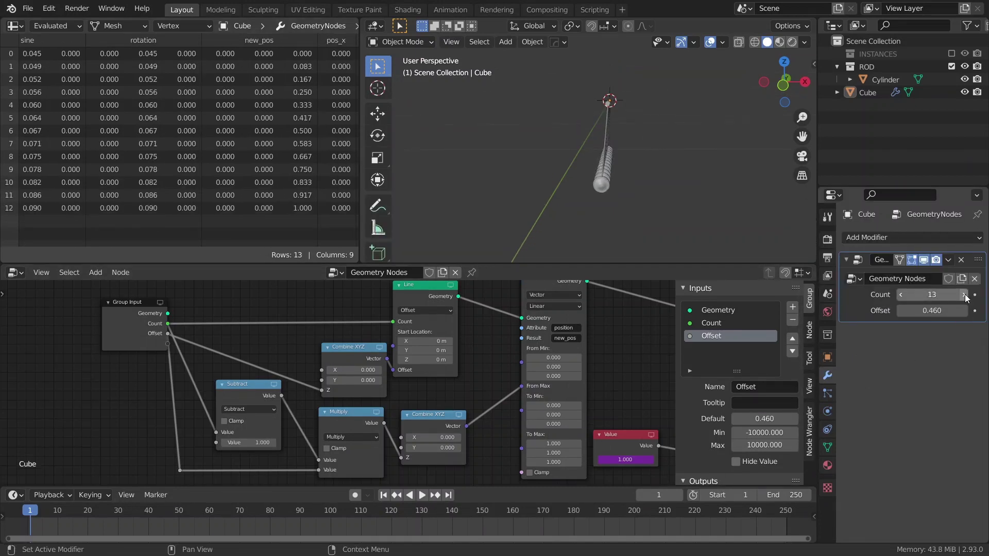
pyautogui.click(963, 295)
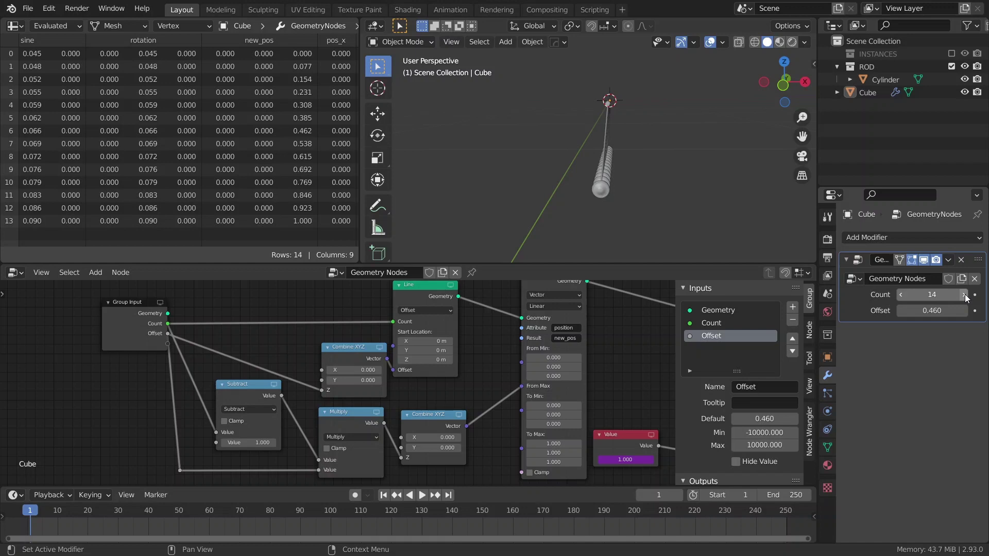
pyautogui.click(963, 295)
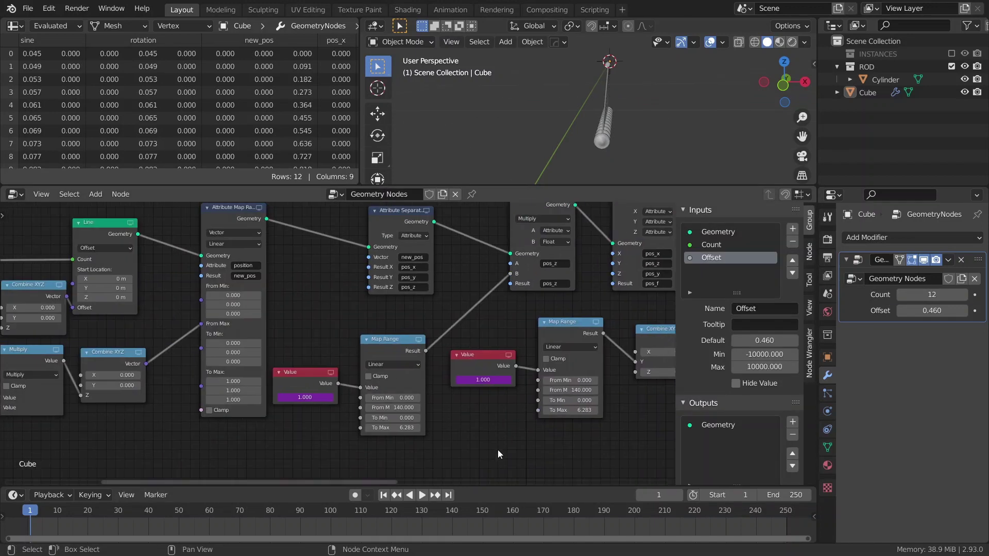
# Step: Link a new Frame group input into the Map Range Value and play the animation
pyautogui.moveTo(338, 466); pyautogui.dragTo(360, 387)
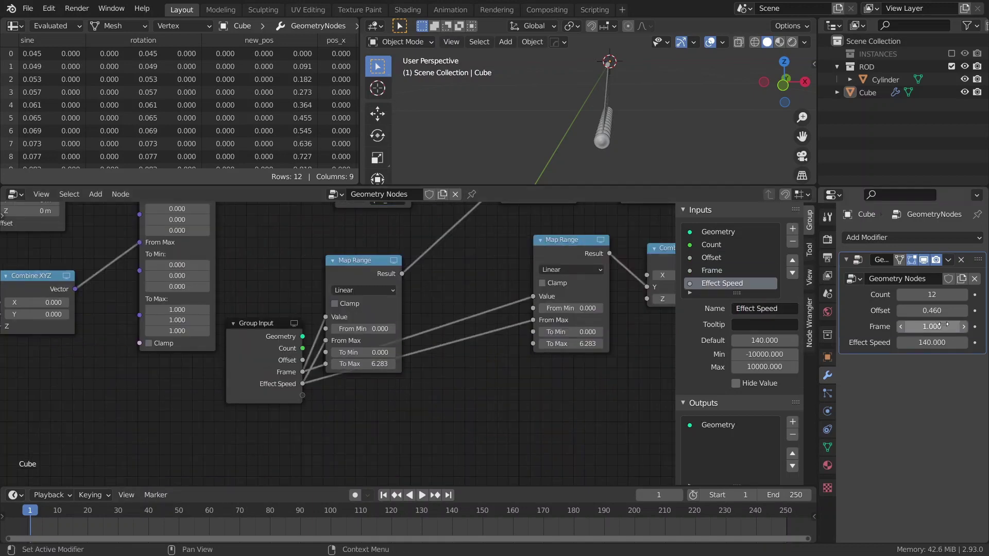
pyautogui.click(711, 270)
pyautogui.press('space')
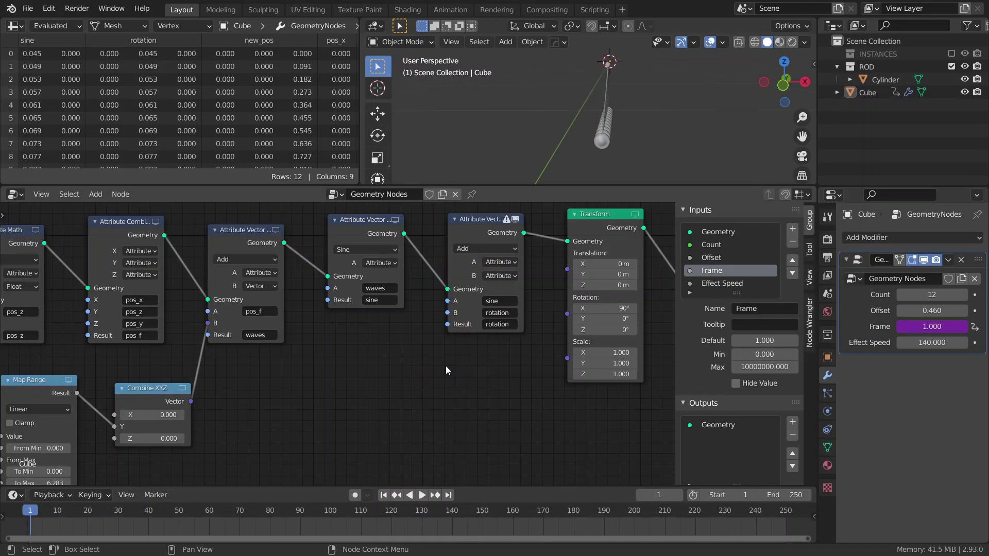
# Step: Insert an Attribute Vector Math node onto the link between Sine and Add
pyautogui.hotkey('shift', 'a')
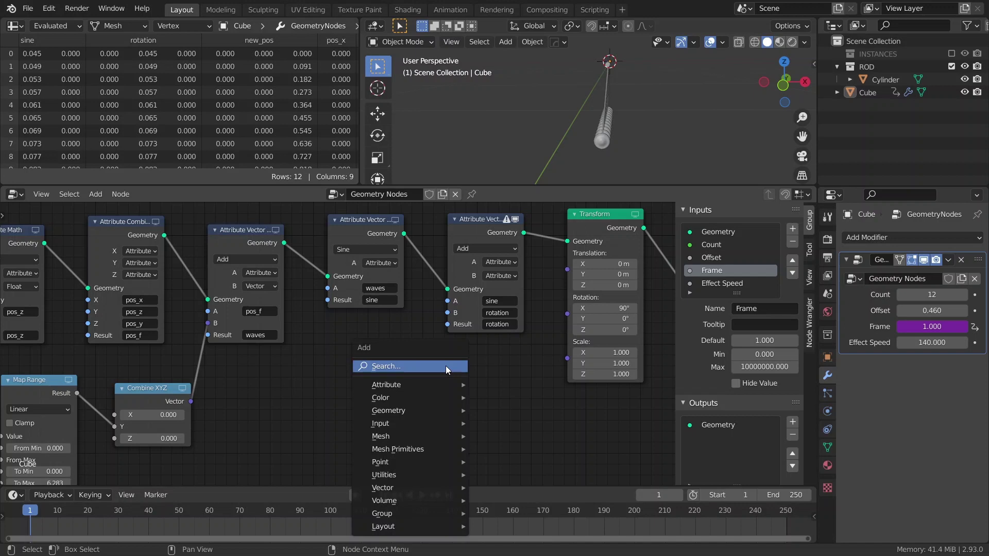
pyautogui.click(446, 368)
pyautogui.write('avm')
pyautogui.press('Return')
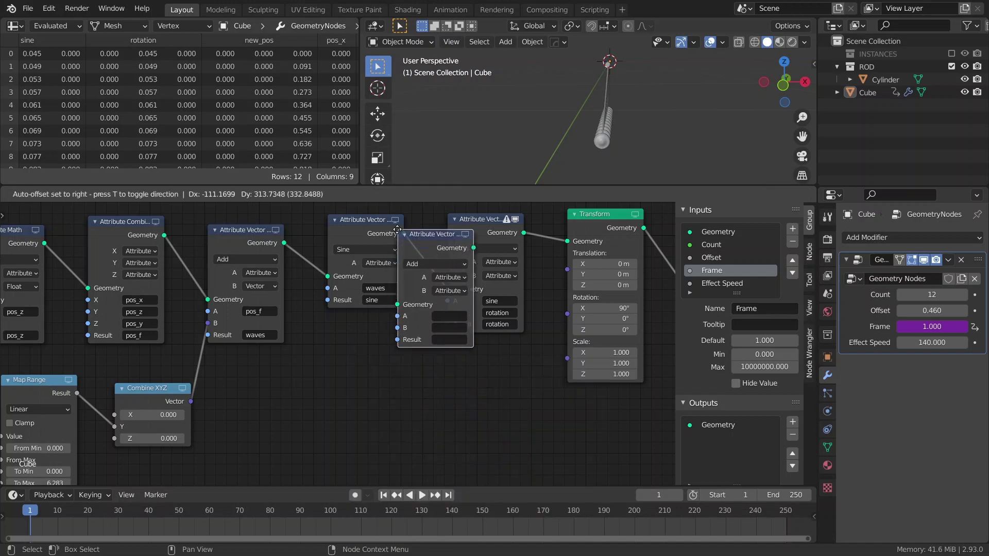
pyautogui.click(463, 242)
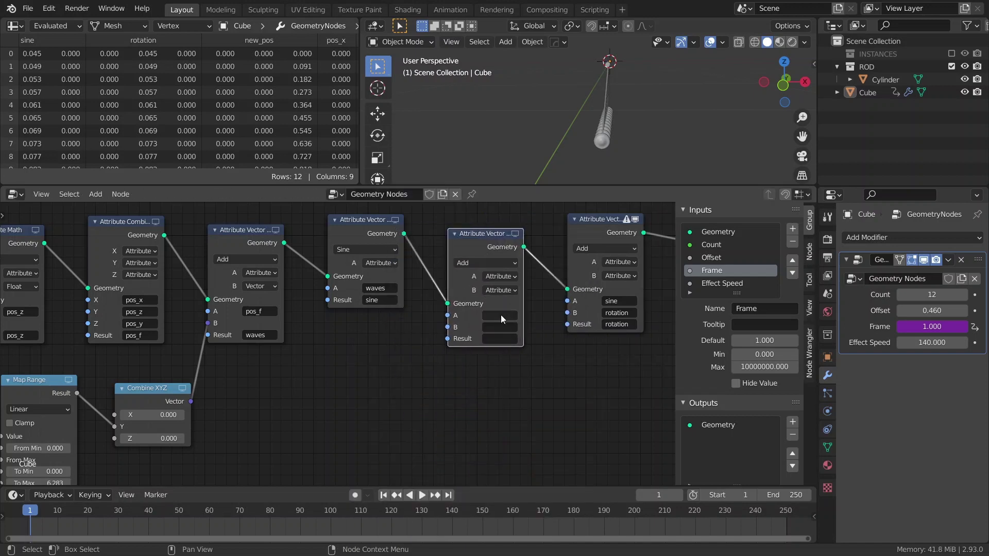
# Step: Set its A input to the sine attribute, B to Vector, and operation to Multiply
pyautogui.click(500, 315)
pyautogui.write('si')
pyautogui.click(504, 334)
pyautogui.click(504, 290)
pyautogui.click(505, 310)
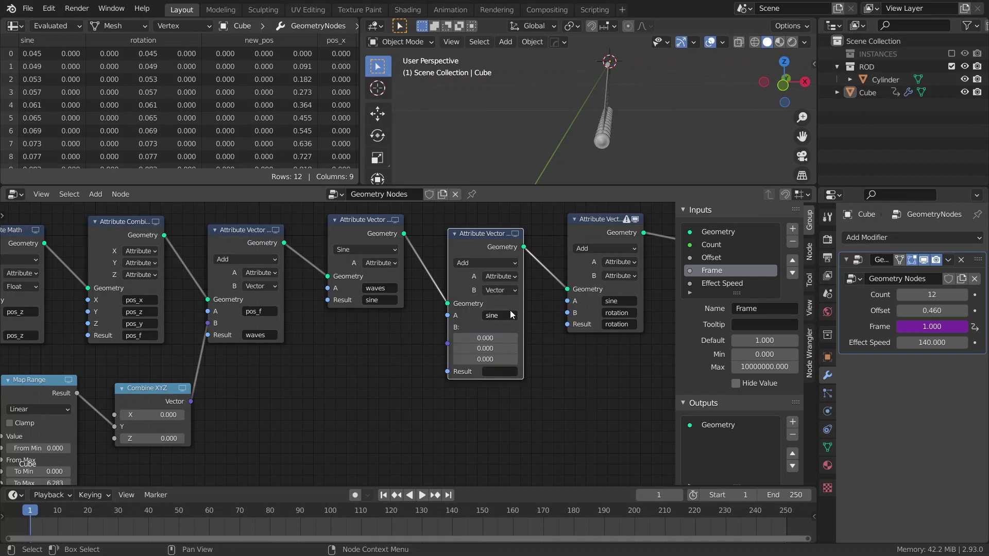
pyautogui.click(480, 264)
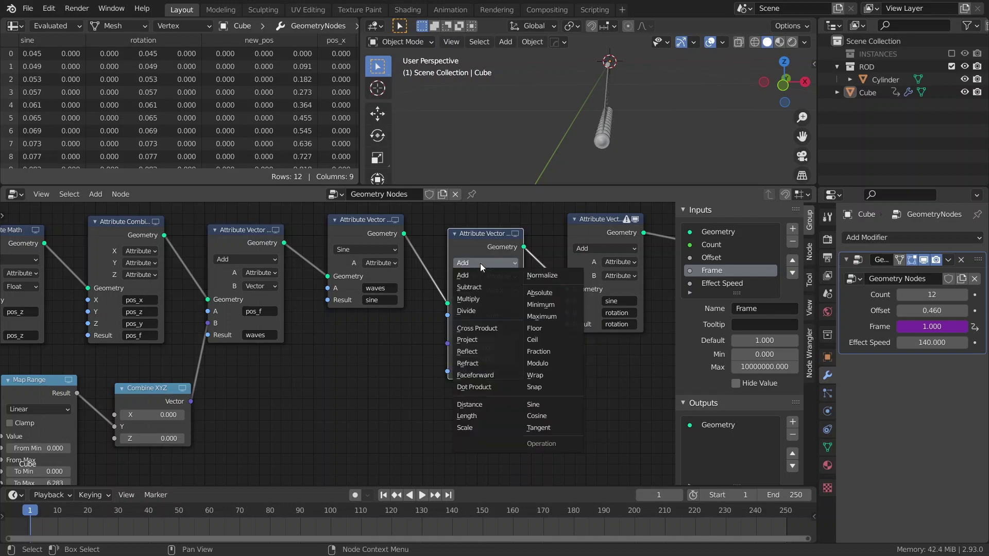
pyautogui.click(478, 298)
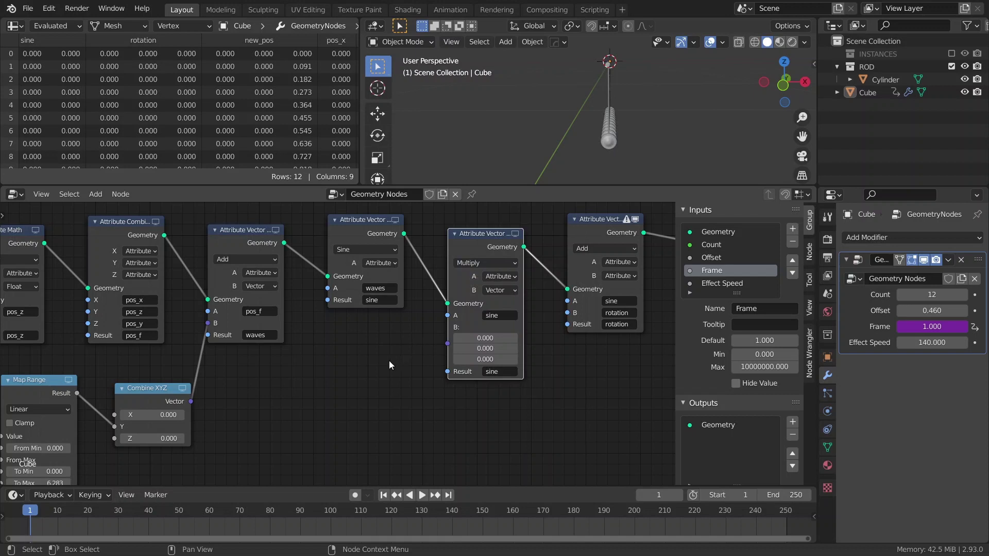
pyautogui.press('shift')
# Step: Add a Combine XYZ node feeding the multiply node's B vector
pyautogui.hotkey('shift', 'a')
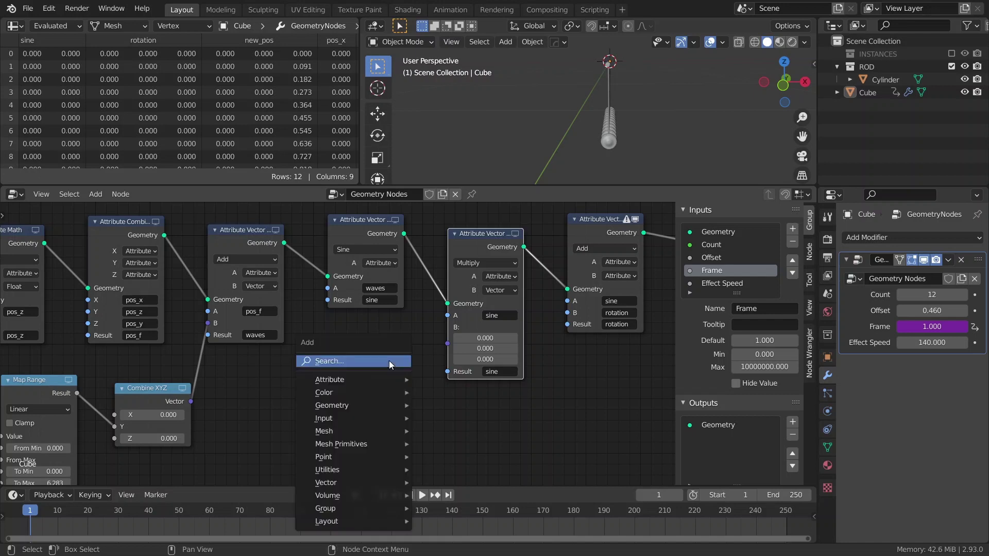
pyautogui.write('comb')
pyautogui.press('Return')
pyautogui.click(376, 355)
pyautogui.moveTo(414, 361); pyautogui.dragTo(448, 327)
# Step: Link a new Group Input socket into Combine XYZ Y and name it Swing Control
pyautogui.hotkey('shift', 'a')
pyautogui.write('grou')
pyautogui.press('Return')
pyautogui.click(325, 379)
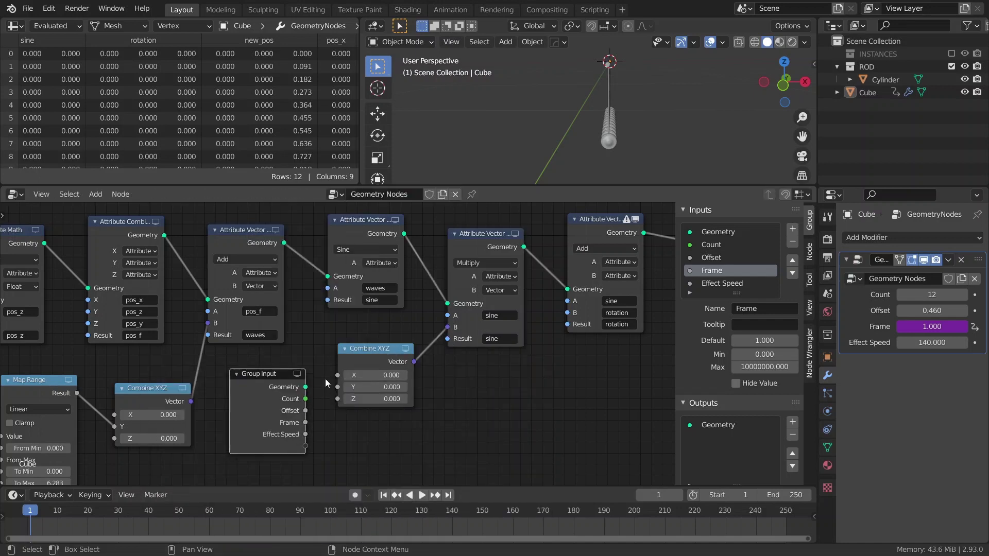
pyautogui.moveTo(305, 457); pyautogui.dragTo(337, 387)
pyautogui.click(755, 309)
pyautogui.write('Sw')
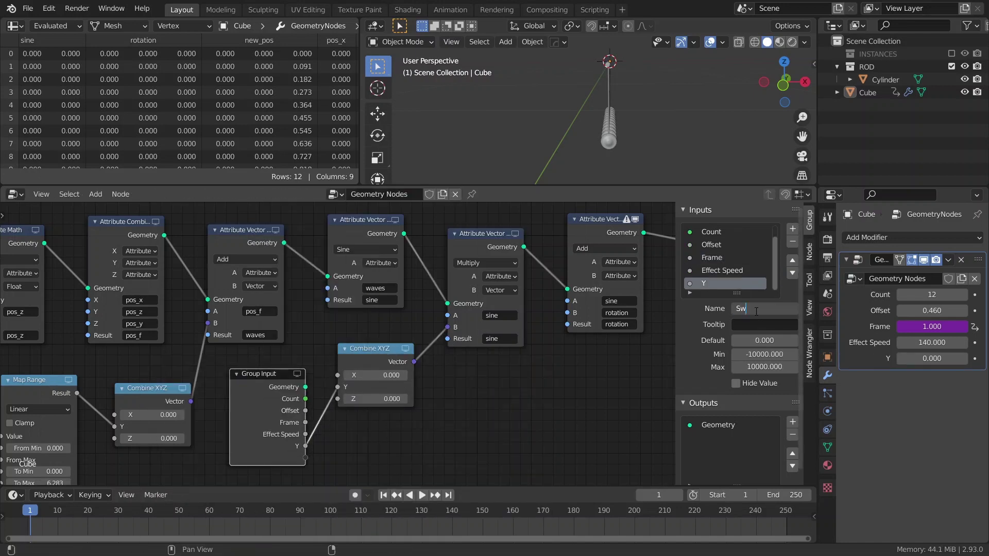
pyautogui.write('ing Control')
pyautogui.press('Return')
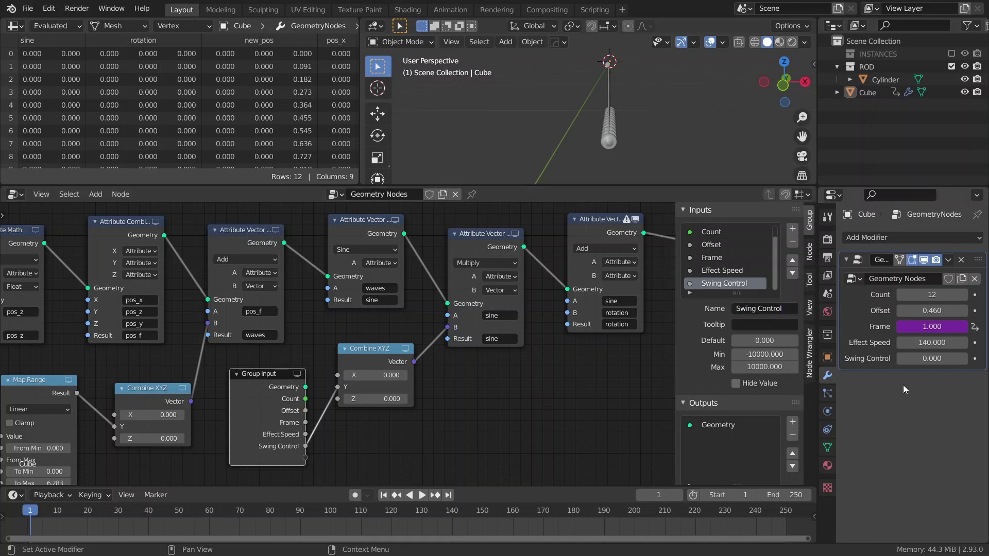
# Step: Preview the swing with Swing Control at 1, then settle it at 2
pyautogui.click(930, 359)
pyautogui.write('1')
pyautogui.press('Return')
pyautogui.press('space')
pyautogui.click(930, 358)
pyautogui.write('2')
pyautogui.press('Return')
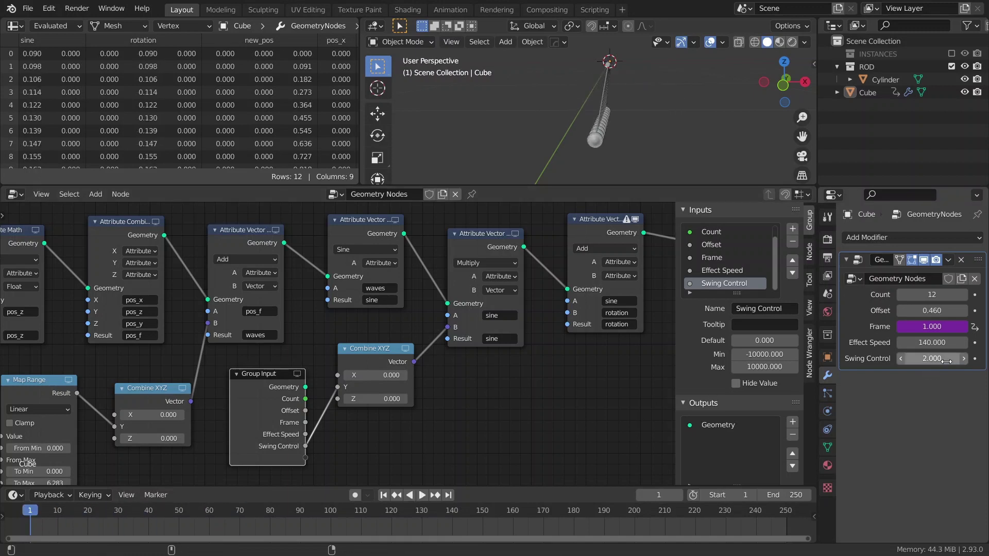
pyautogui.press('Escape')
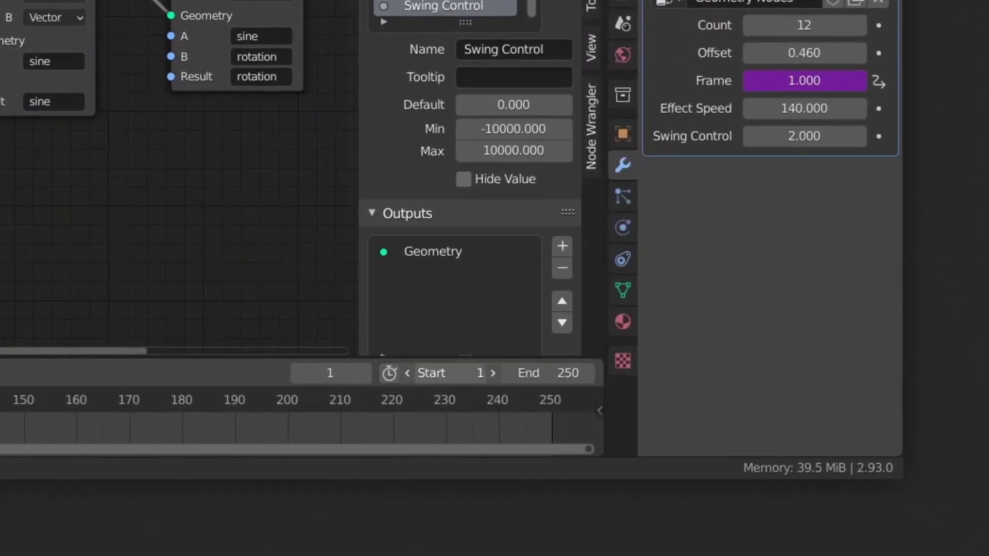
# Step: Set the timeline Start frame to 0 and the End frame to 1539
pyautogui.click(739, 495)
pyautogui.write('0')
pyautogui.press('Return')
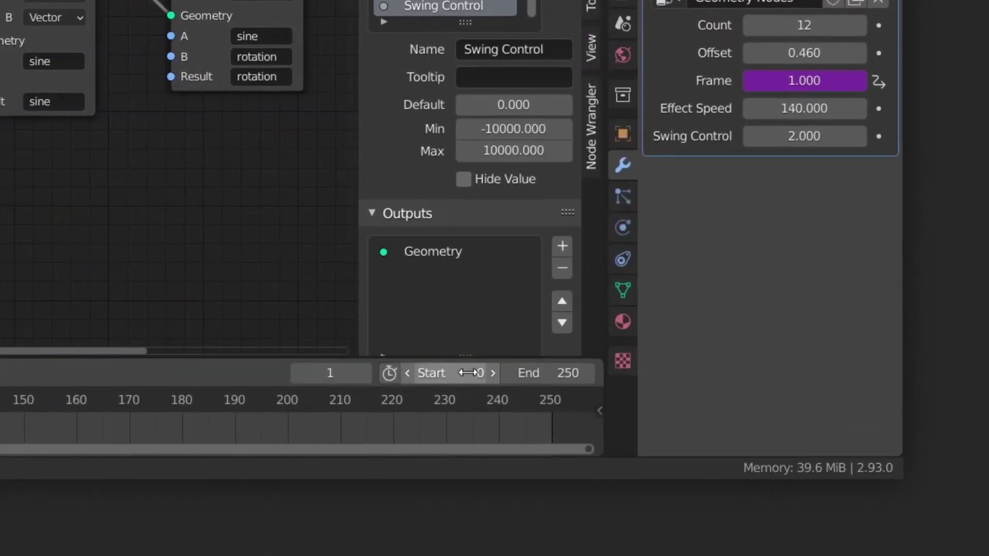
pyautogui.click(551, 375)
pyautogui.write('15')
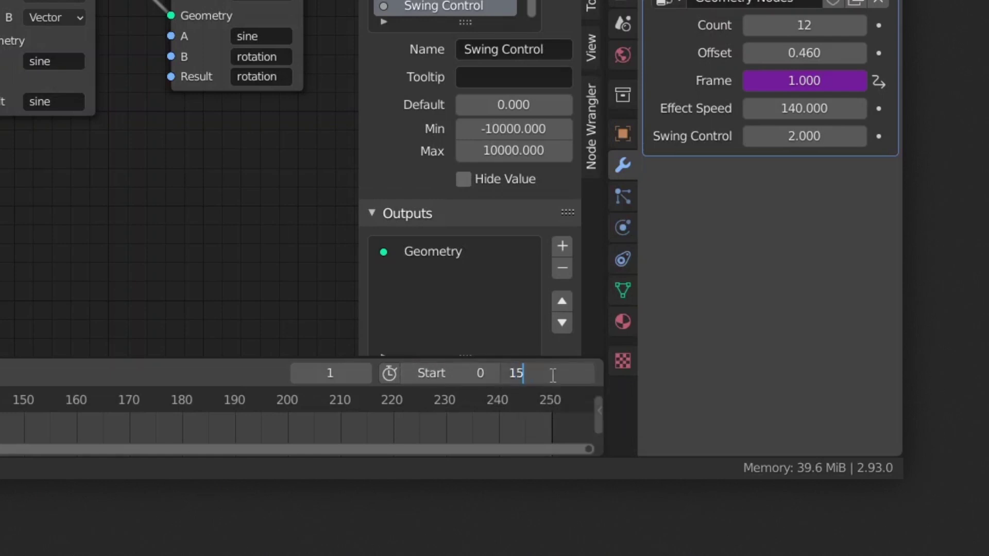
pyautogui.write('39')
pyautogui.press('Return')
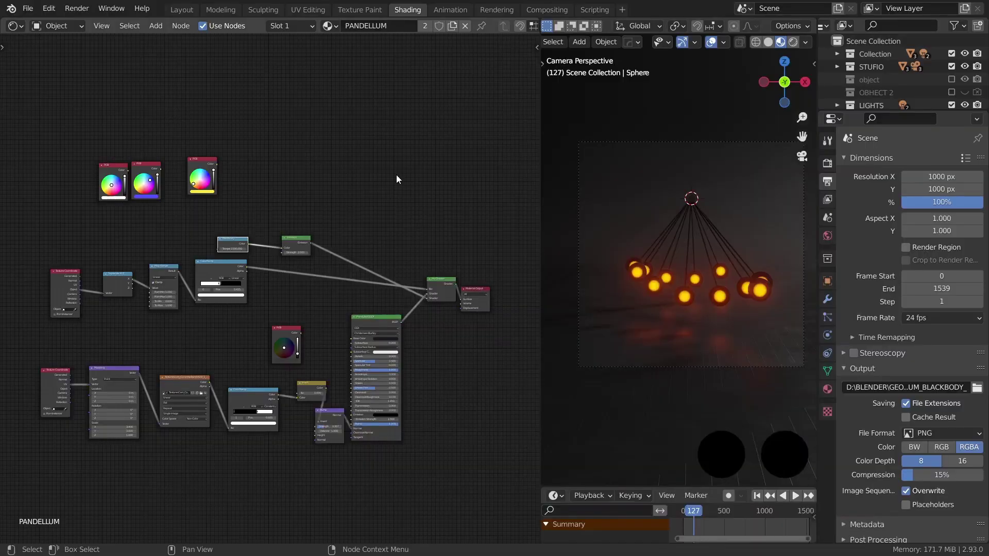
# Step: Select the floor plane and centre its backdrop shader nodes in the node editor
pyautogui.scroll(2, 396, 175)
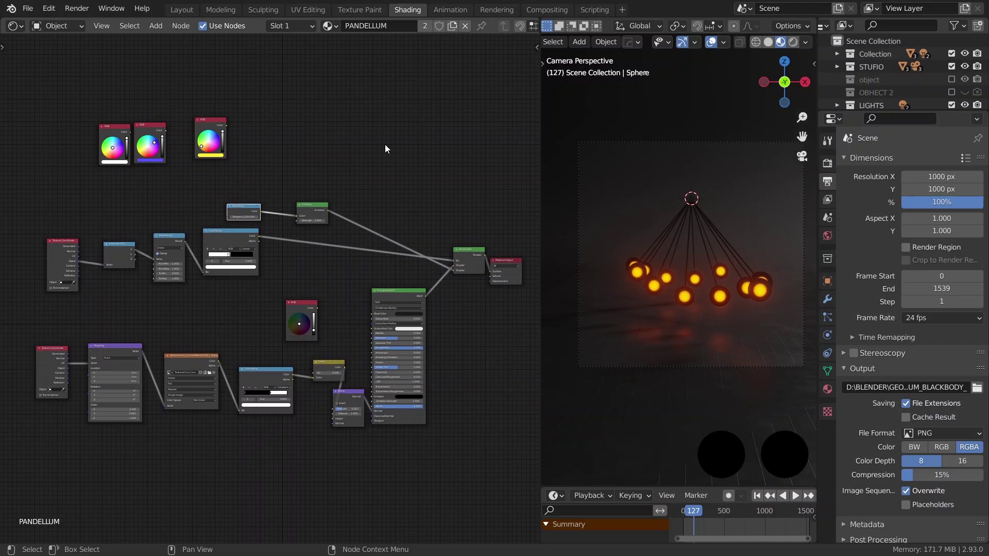
pyautogui.click(646, 434)
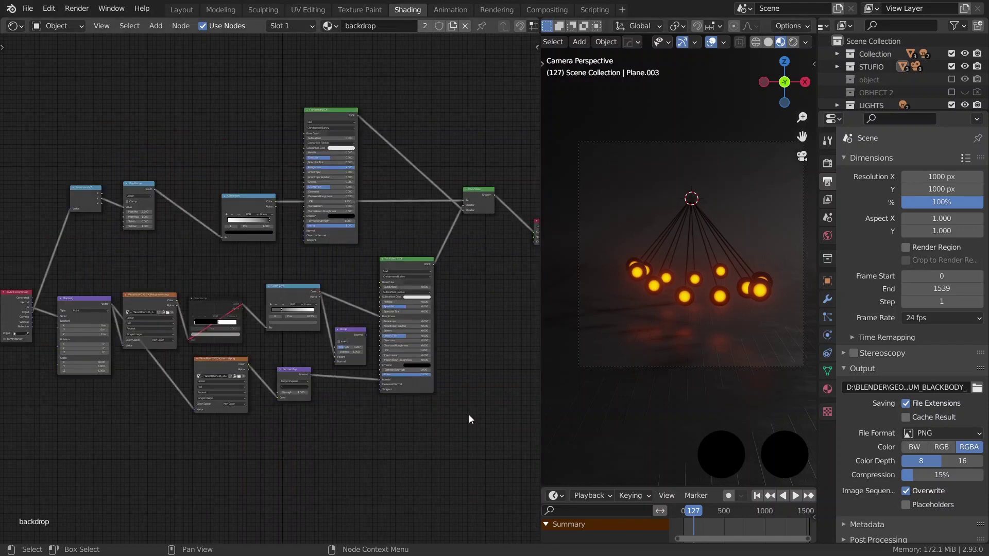
pyautogui.moveTo(469, 415); pyautogui.dragTo(462, 433, button='middle')
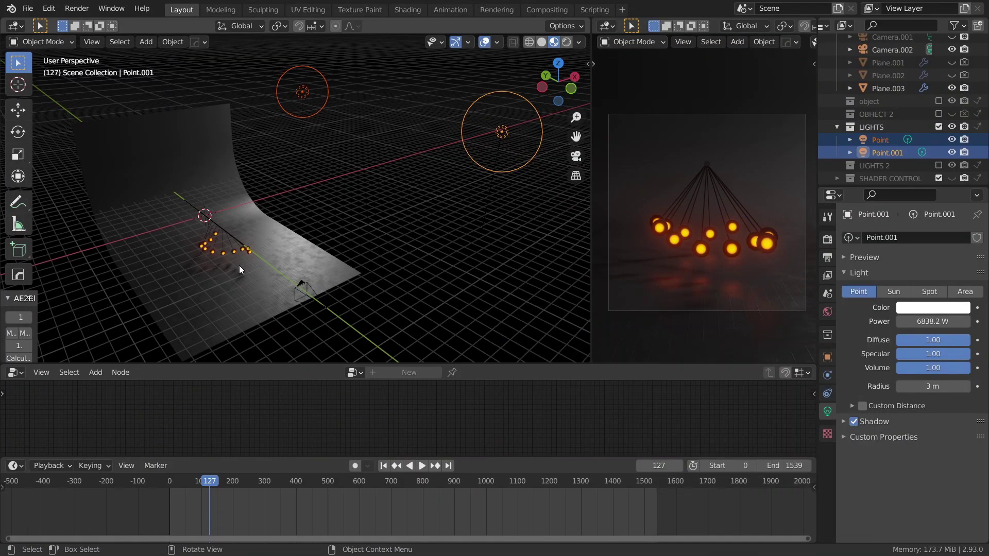
# Step: Pan and zoom the 3D view in on the lit pendulum rig over the backdrop
pyautogui.keyDown('shift'); pyautogui.moveTo(261, 268); pyautogui.dragTo(391, 236, button='middle'); pyautogui.keyUp('shift')
pyautogui.scroll(5, 316, 247)
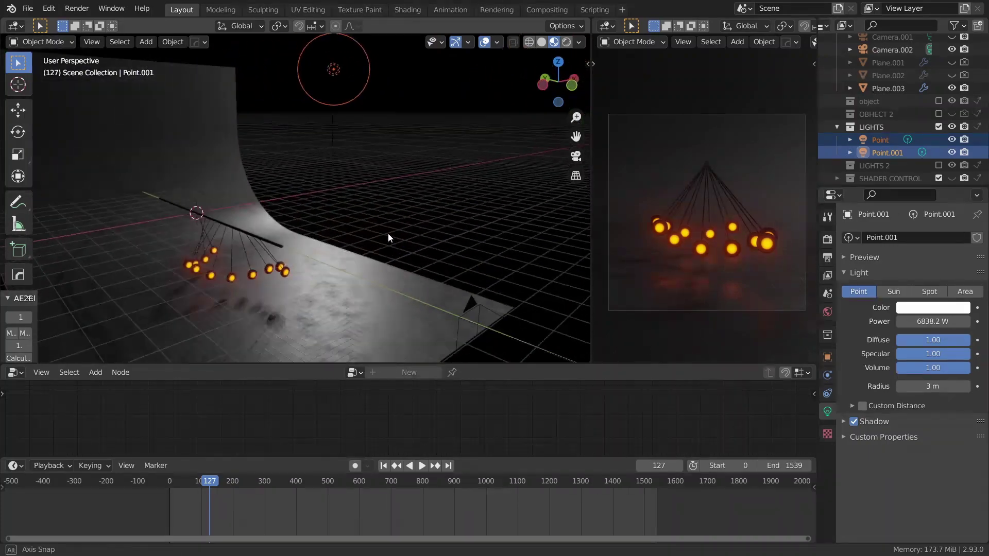